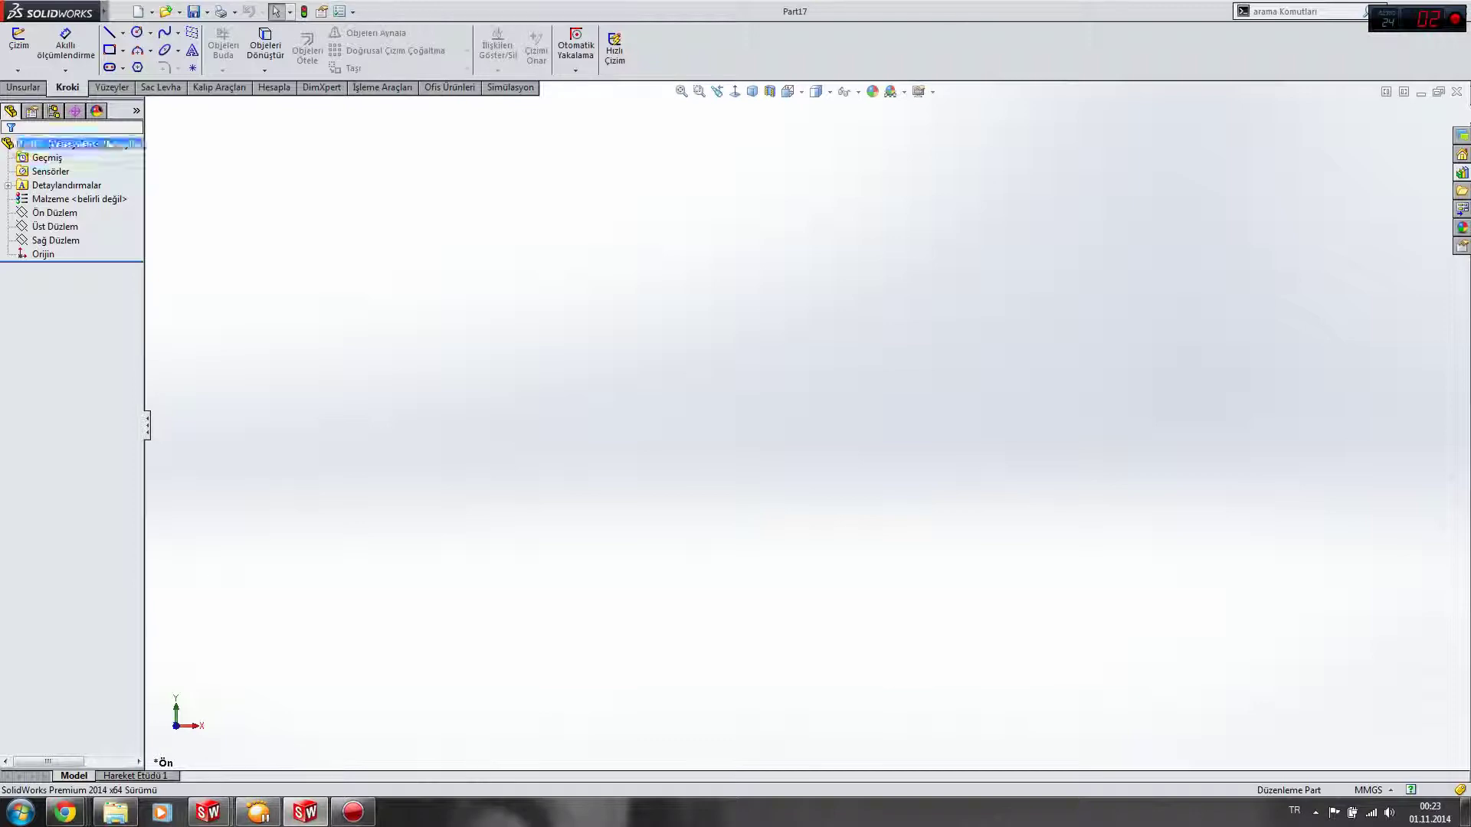
- Start a new sketch (Çizim2) on the Front Plane (Ön Düzlem)
click(25, 87)
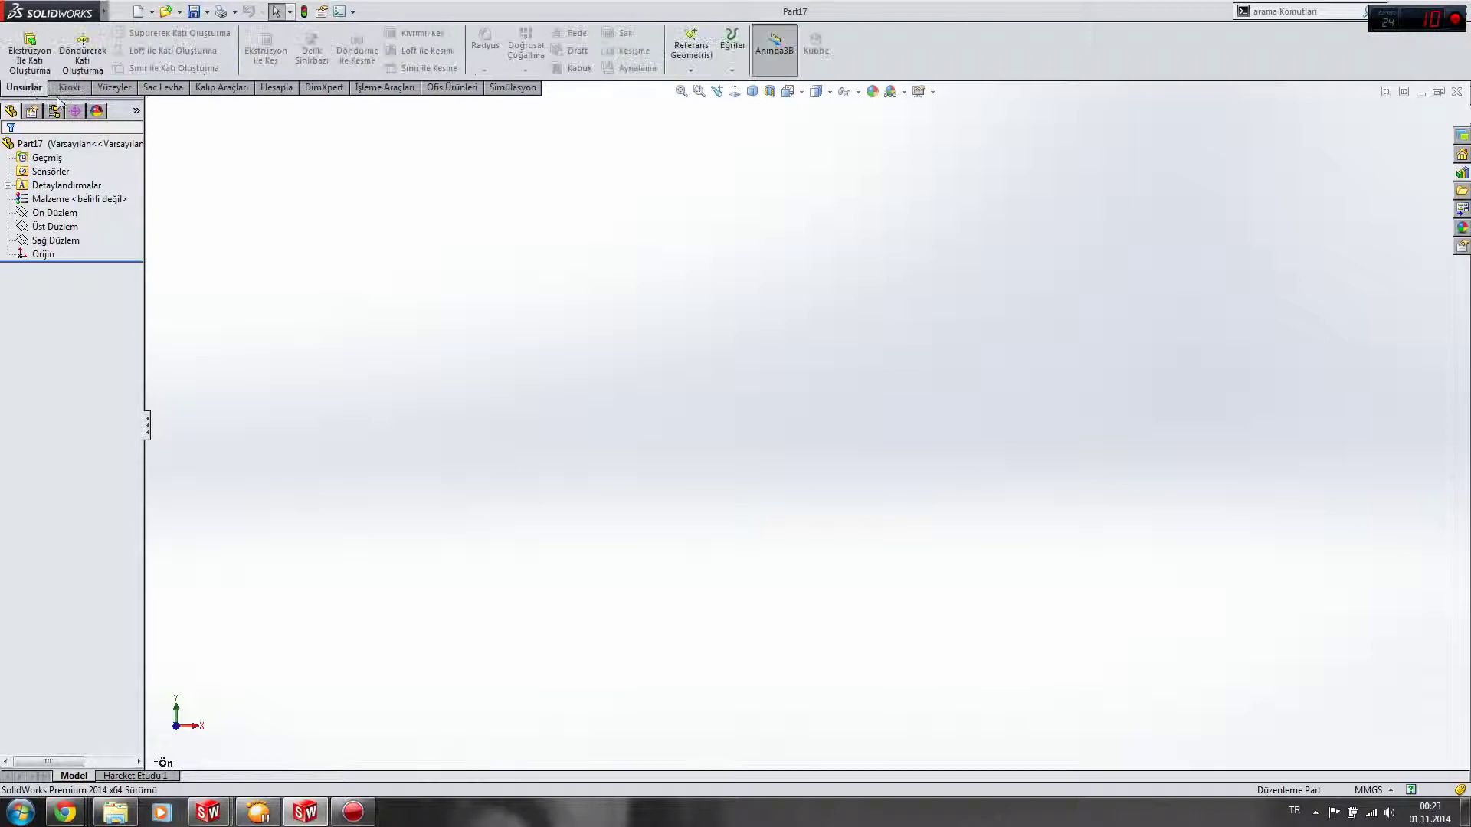
click(67, 87)
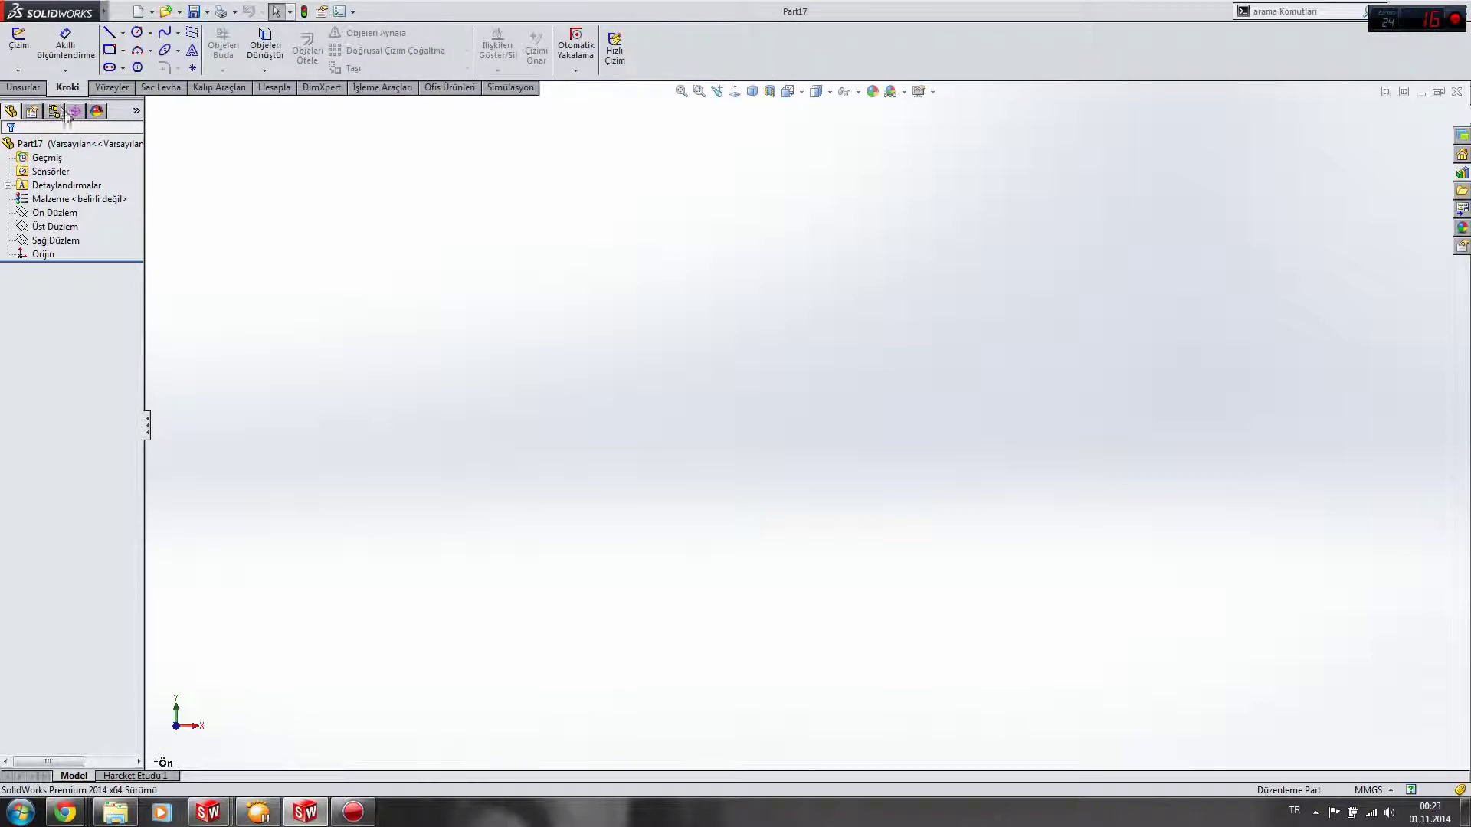
click(19, 40)
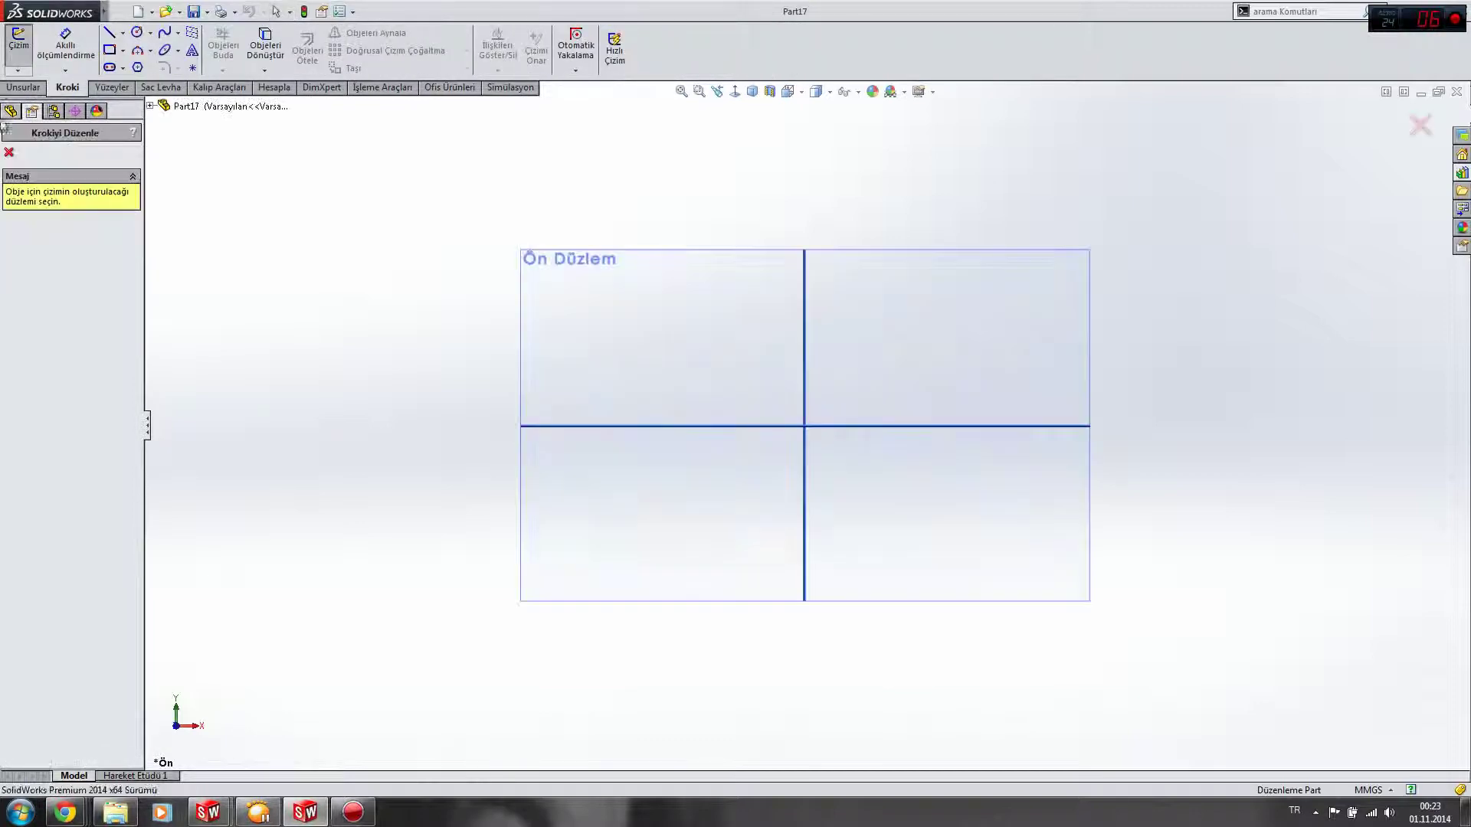
click(558, 267)
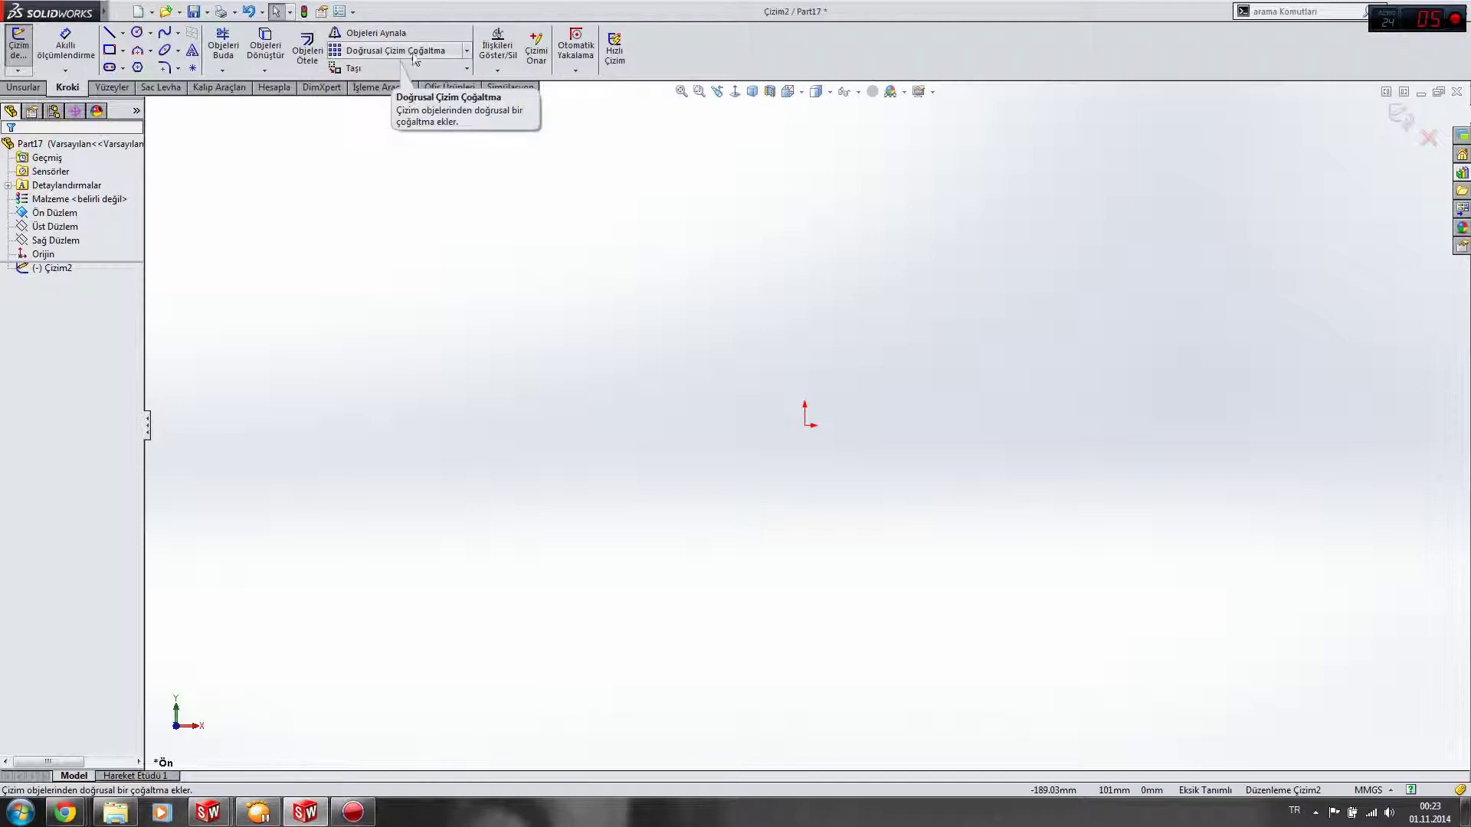
- Draw a small circle above the origin and start a linear sketch pattern of it
click(137, 32)
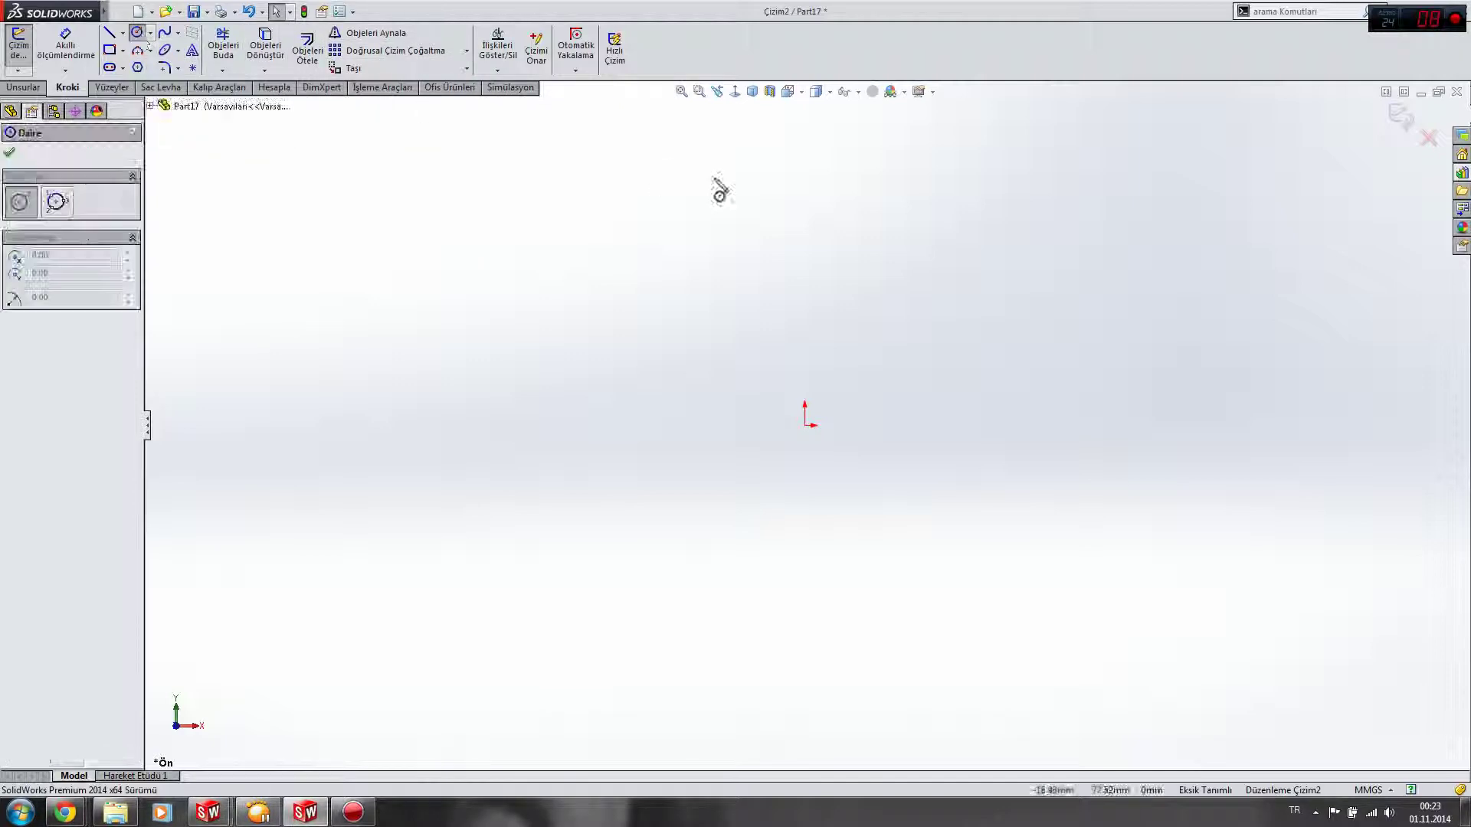
click(805, 225)
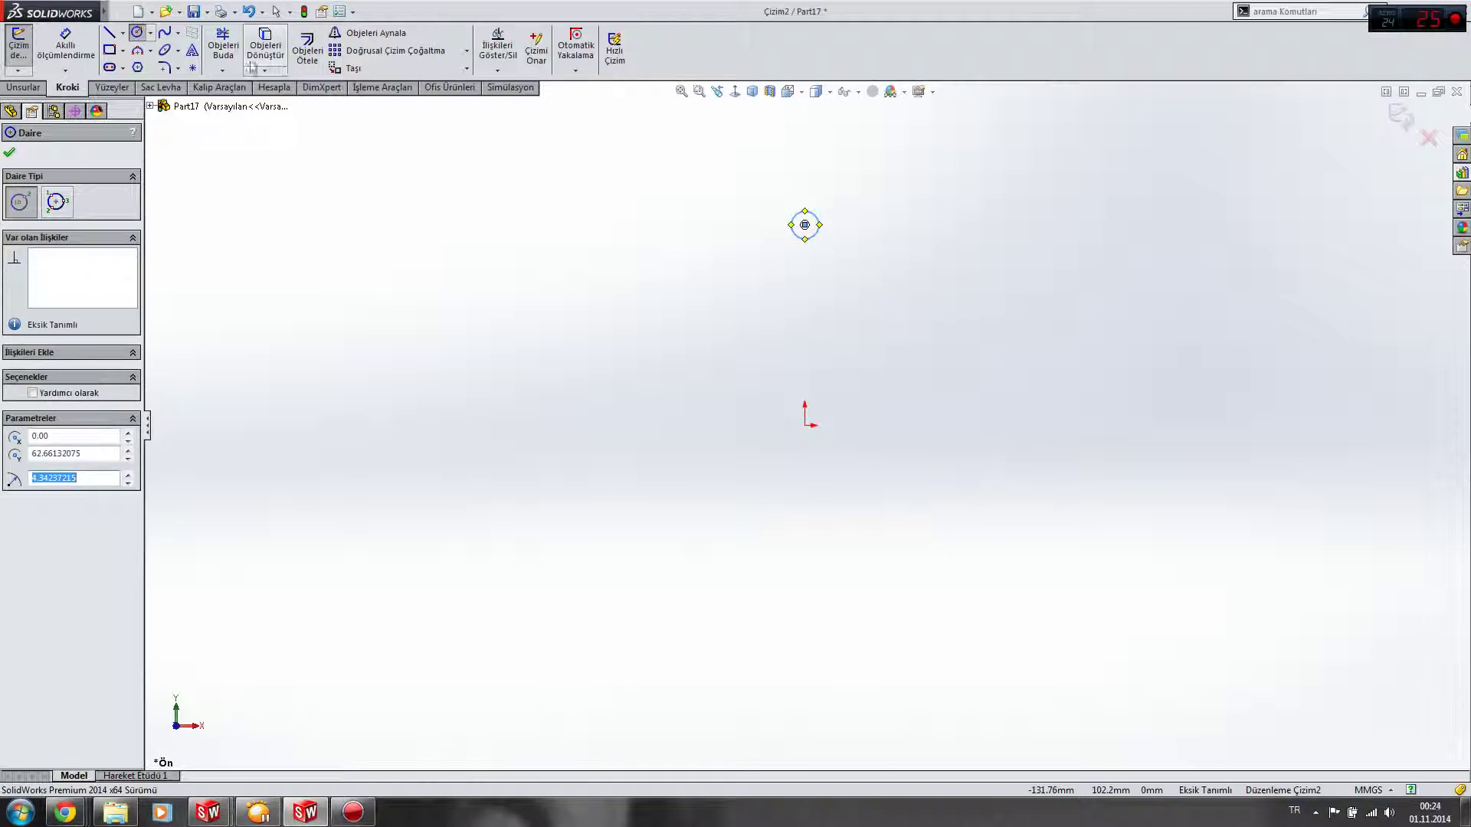
click(434, 51)
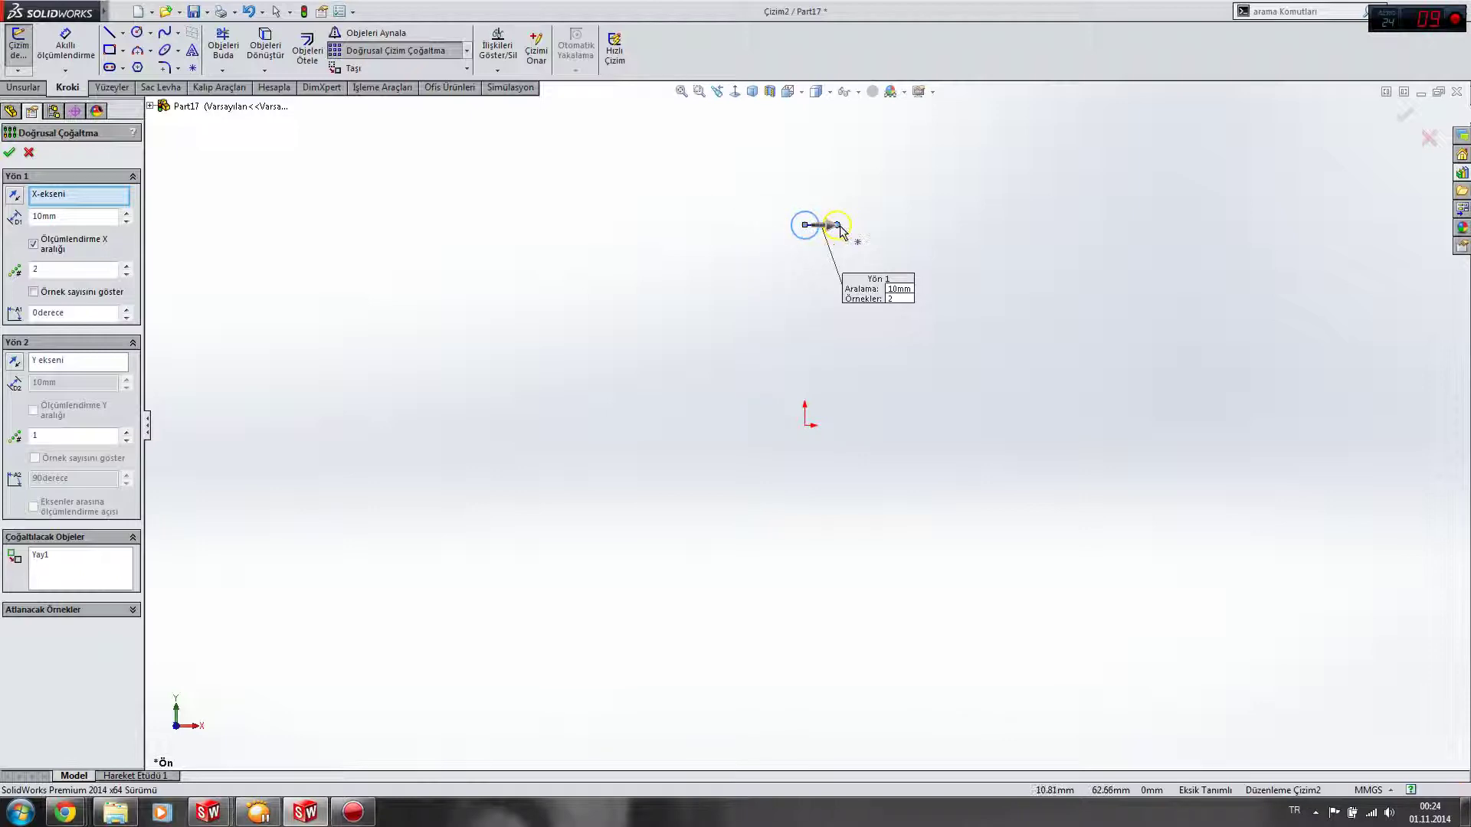
- Set Yön 1 to 30mm spacing with 5 instances, and add copies in Yön 2
click(126, 213)
click(126, 214)
scroll(788, 289, down, 2)
scroll(777, 284, down, 2)
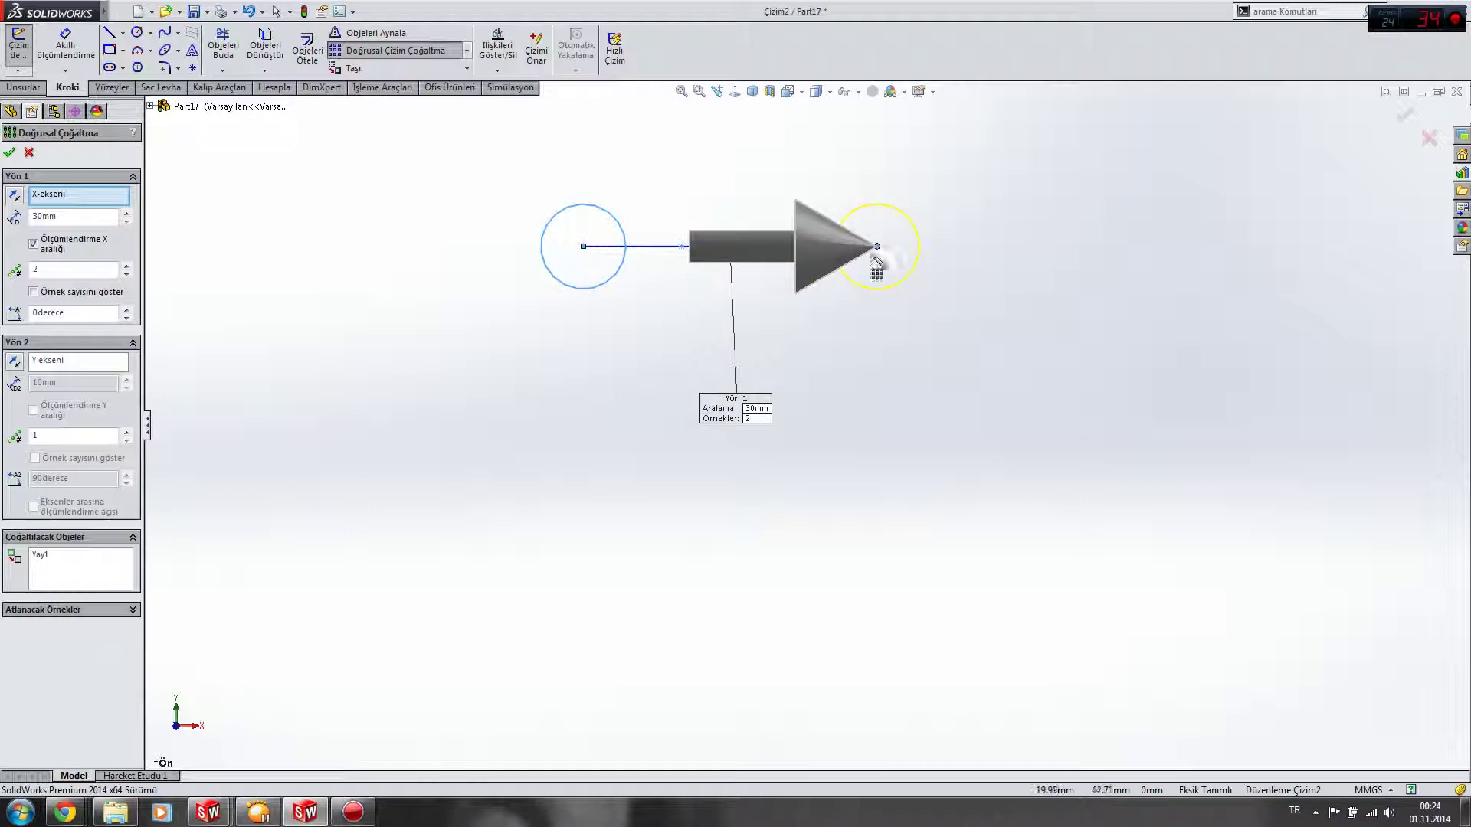
scroll(791, 440, up, 2)
scroll(839, 452, up, 2)
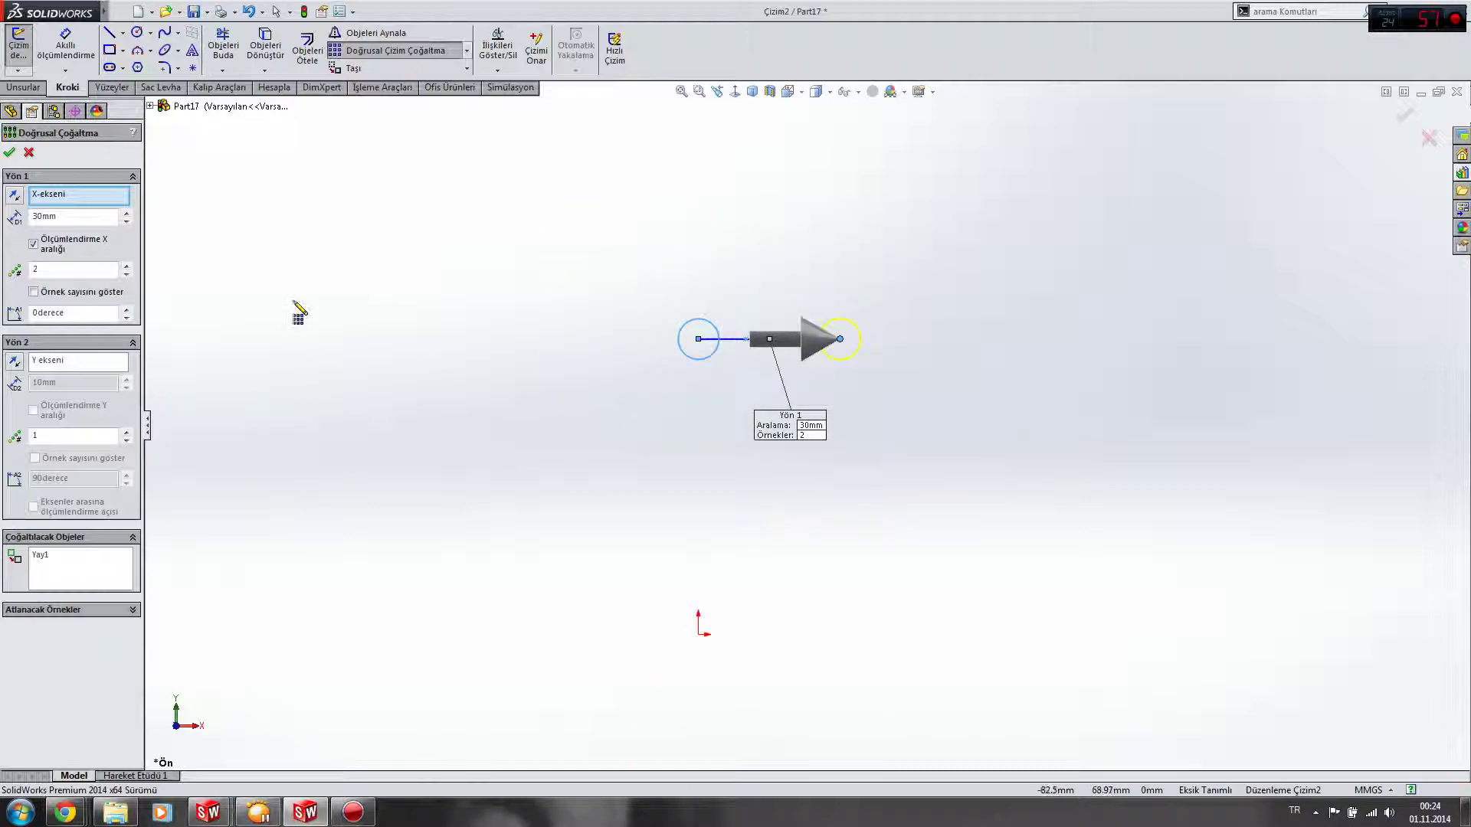
click(126, 265)
click(127, 265)
scroll(1117, 427, up, 2)
scroll(1045, 437, down, 1)
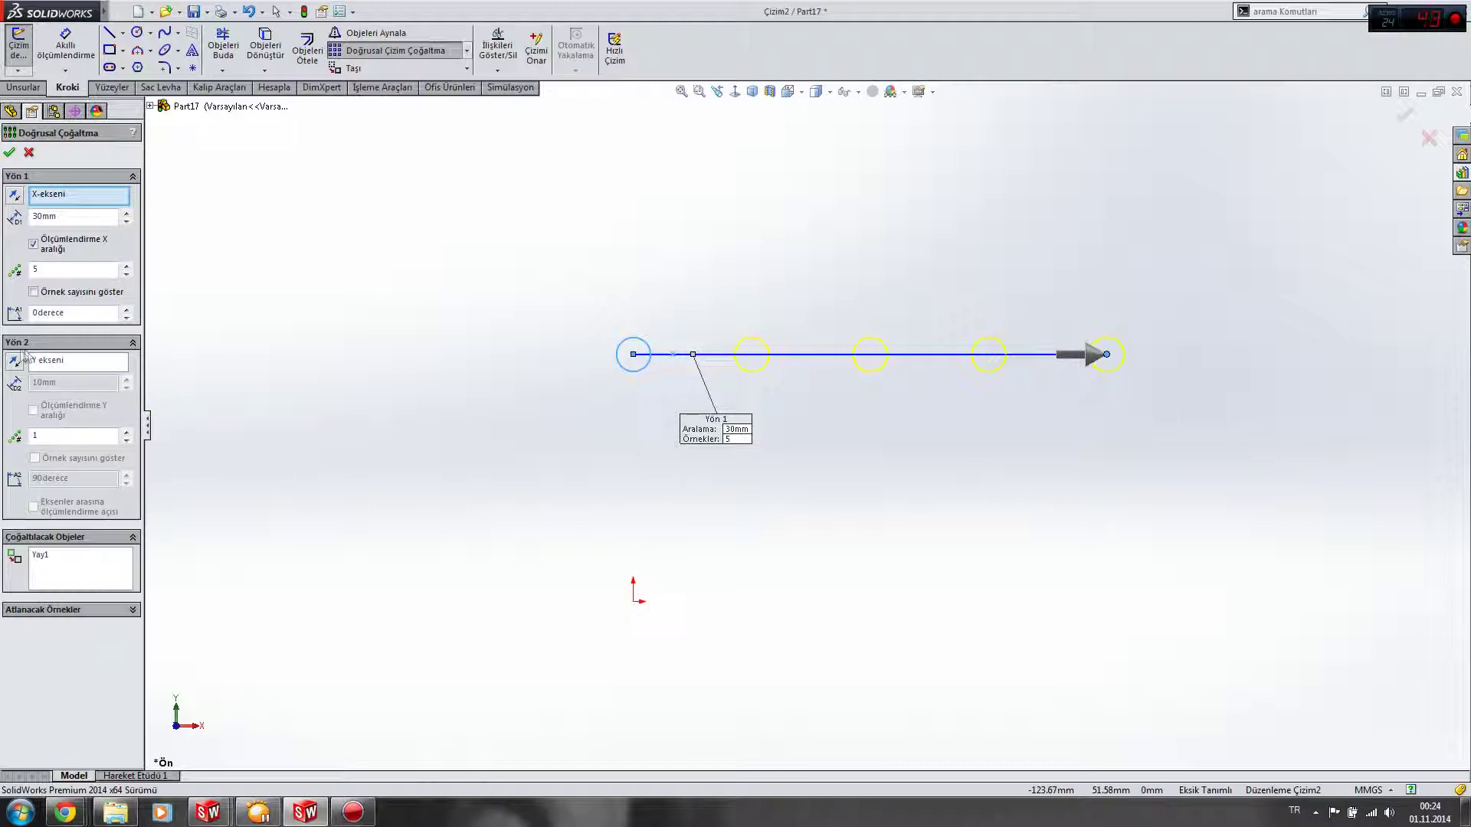
click(127, 432)
click(127, 432)
- Raise Yön 2 to 5 instances and reverse it so the rows run downward
click(127, 432)
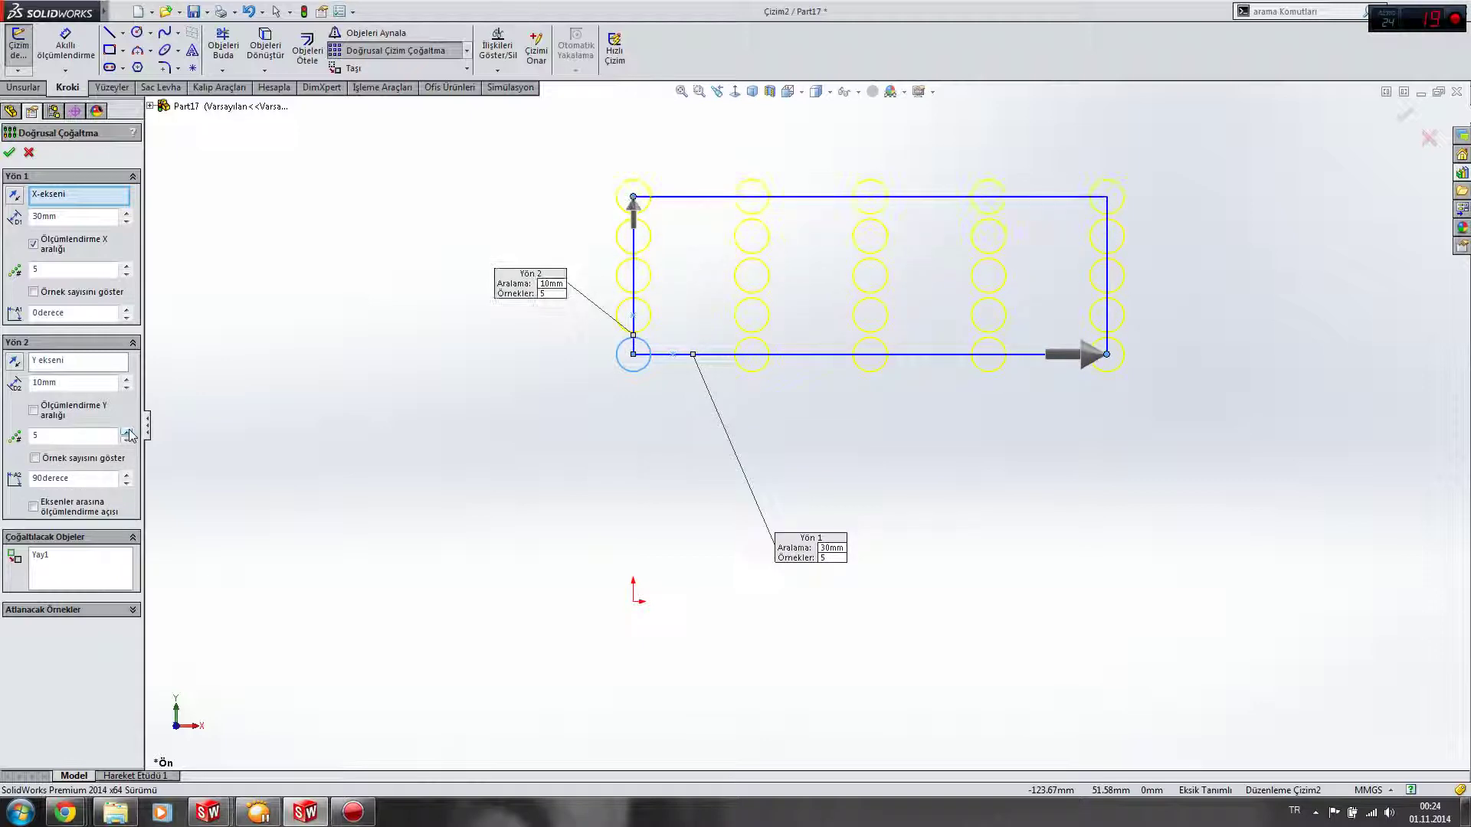
click(15, 363)
click(15, 363)
scroll(1017, 239, up, 3)
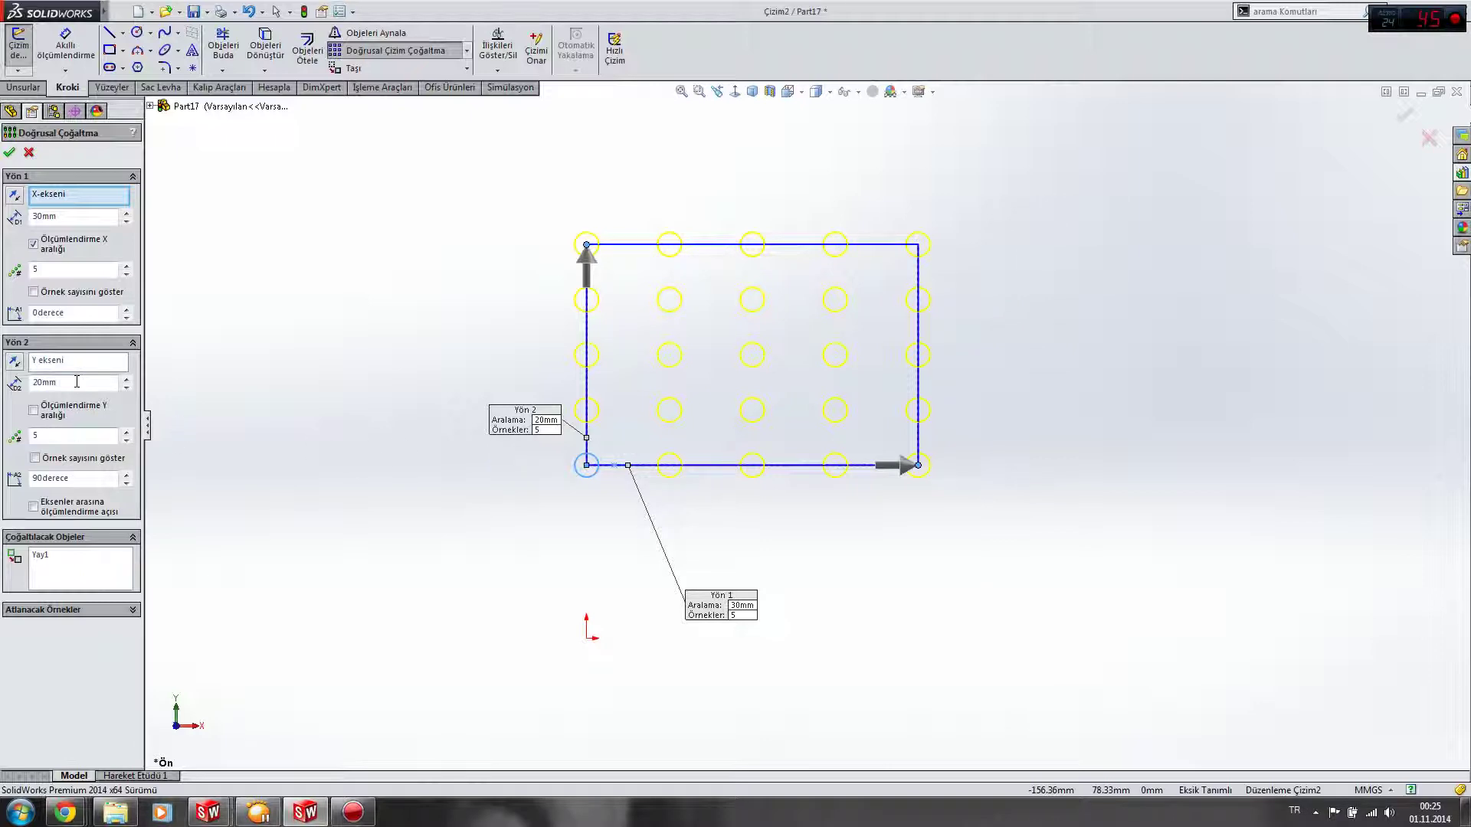
click(15, 364)
click(14, 364)
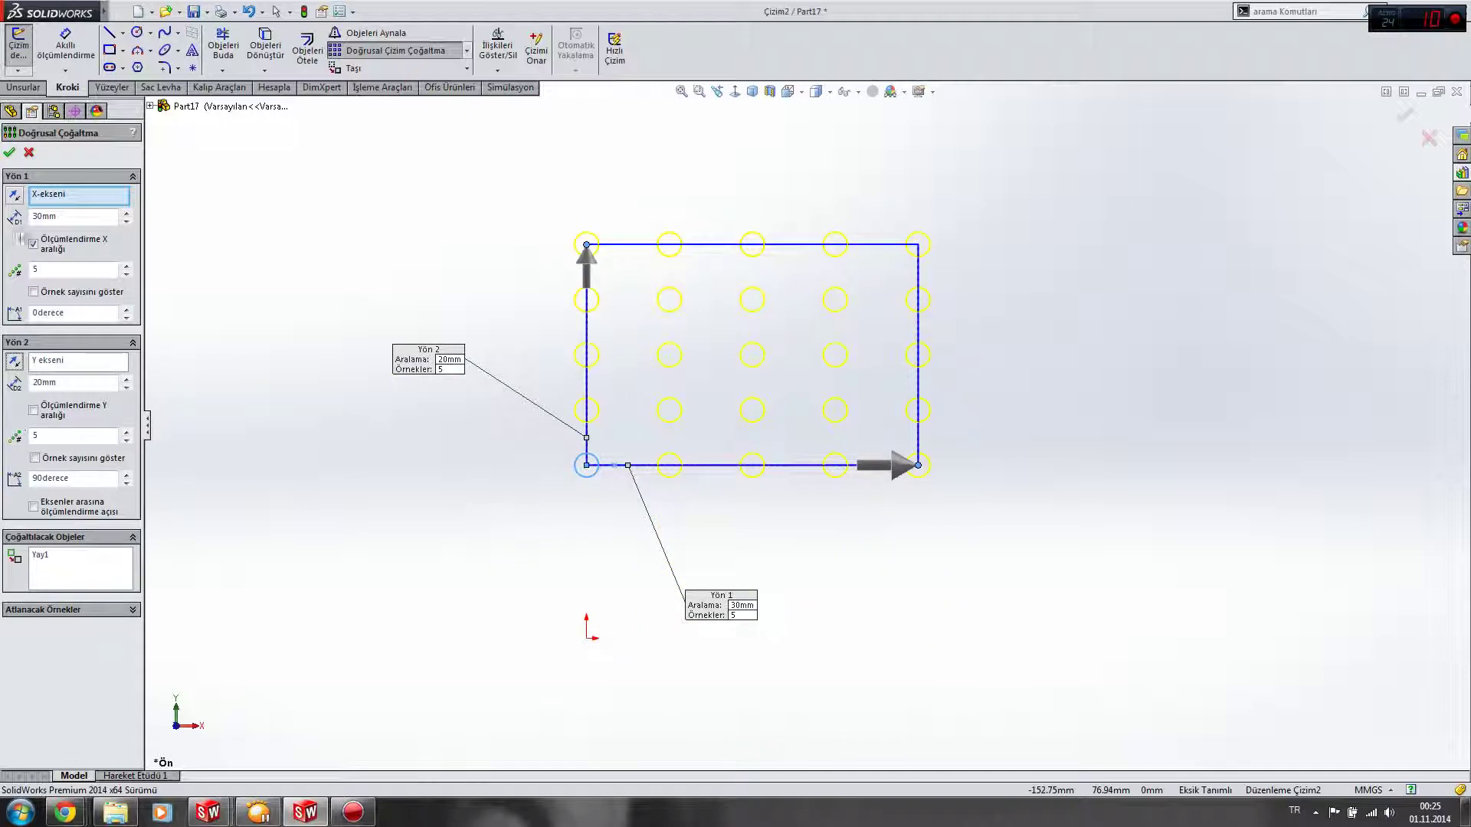
click(14, 198)
click(13, 198)
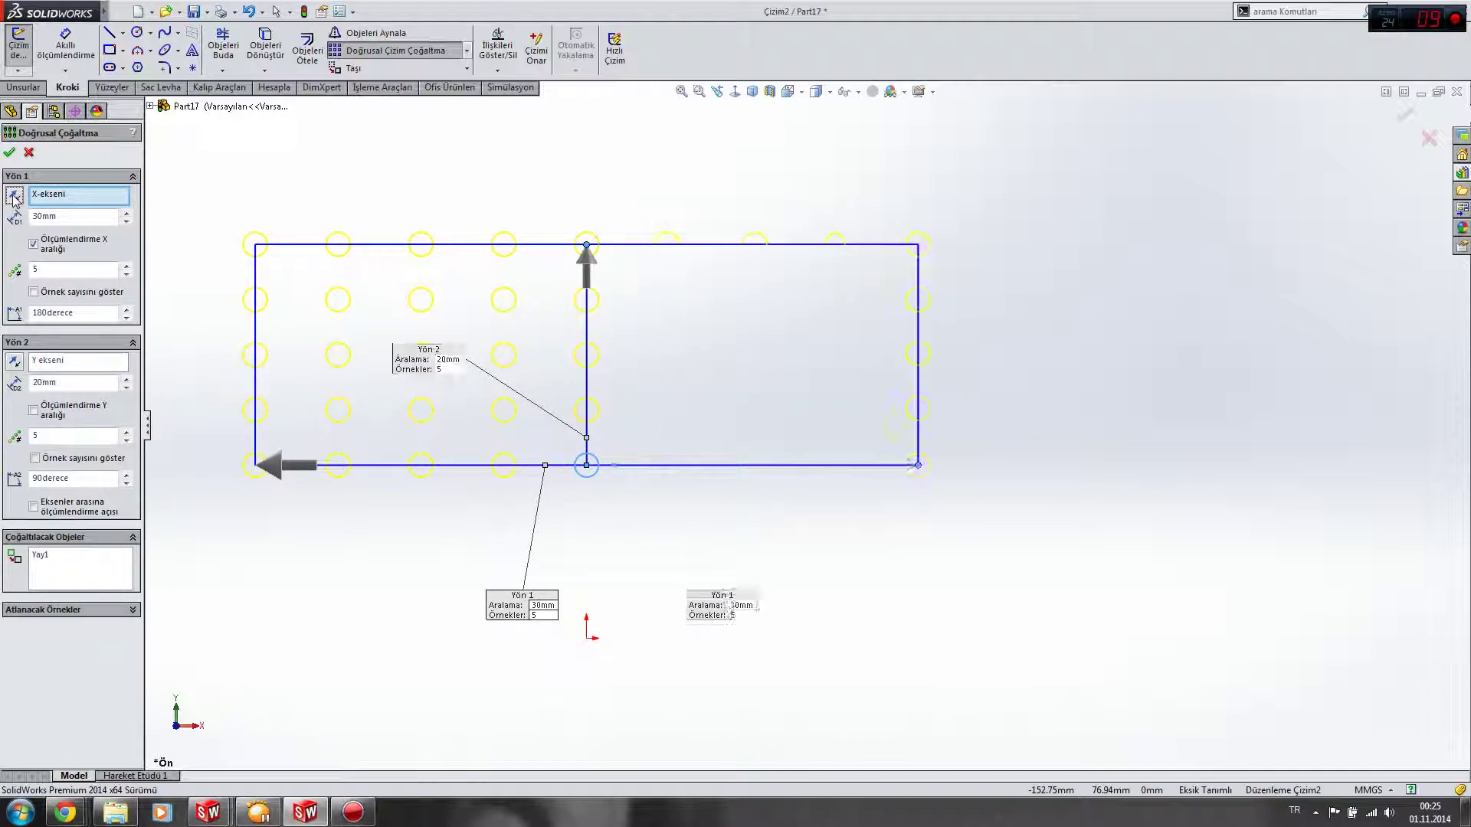
click(15, 364)
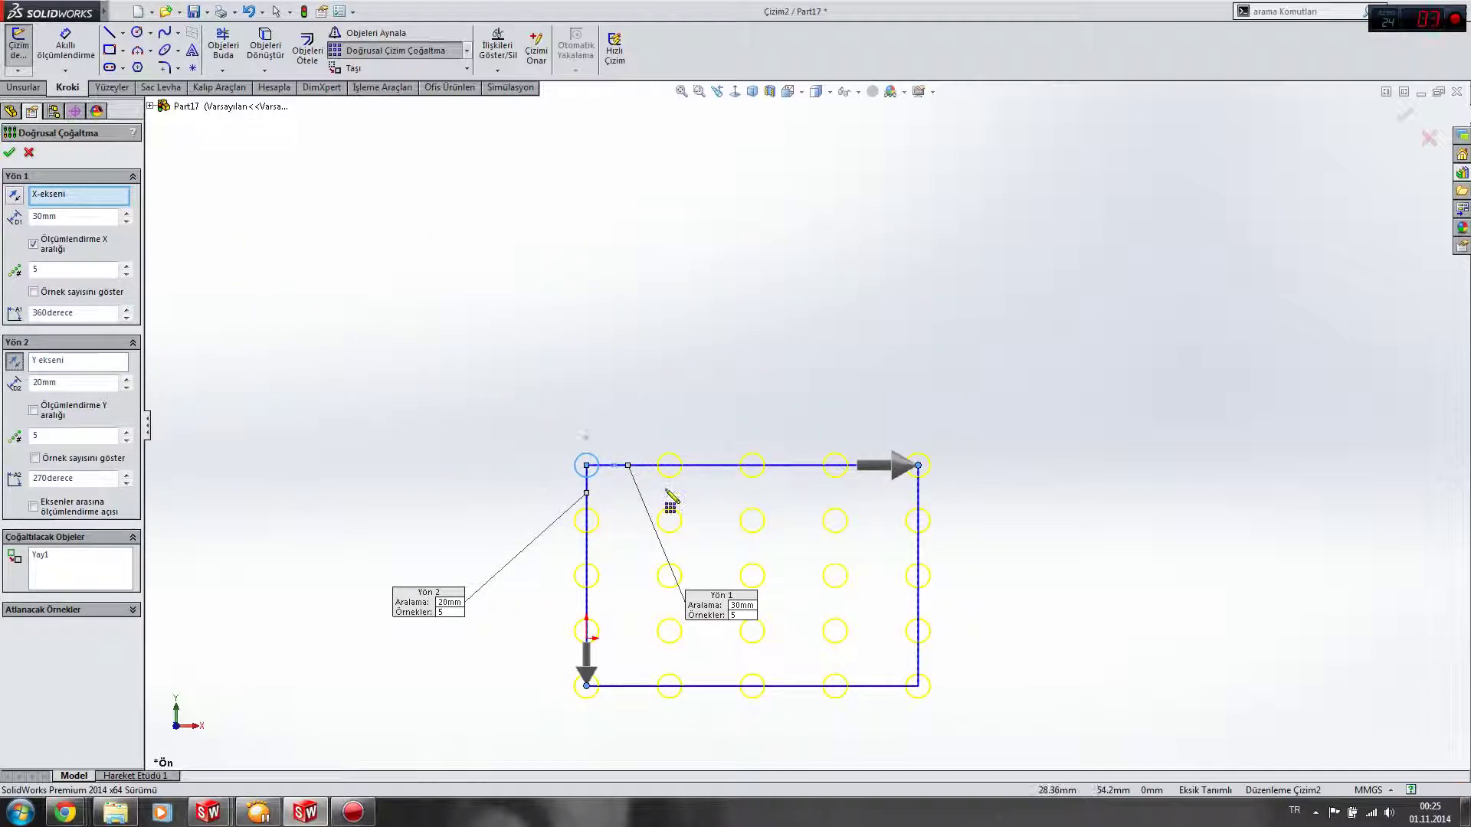
scroll(846, 605, down, 1)
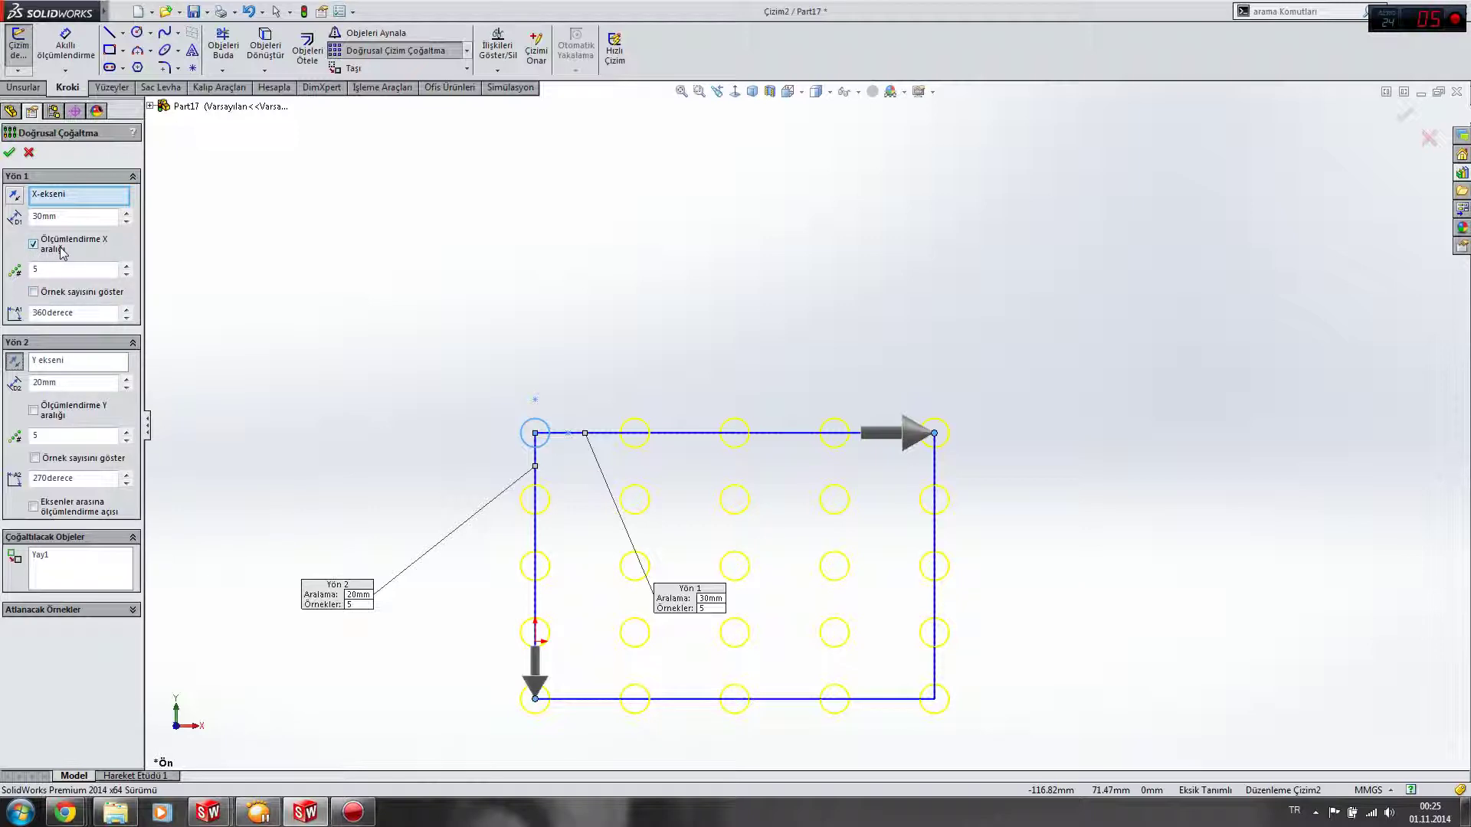
- Turn on Örnek sayısını göster and accept the 5×5 circle pattern
click(34, 291)
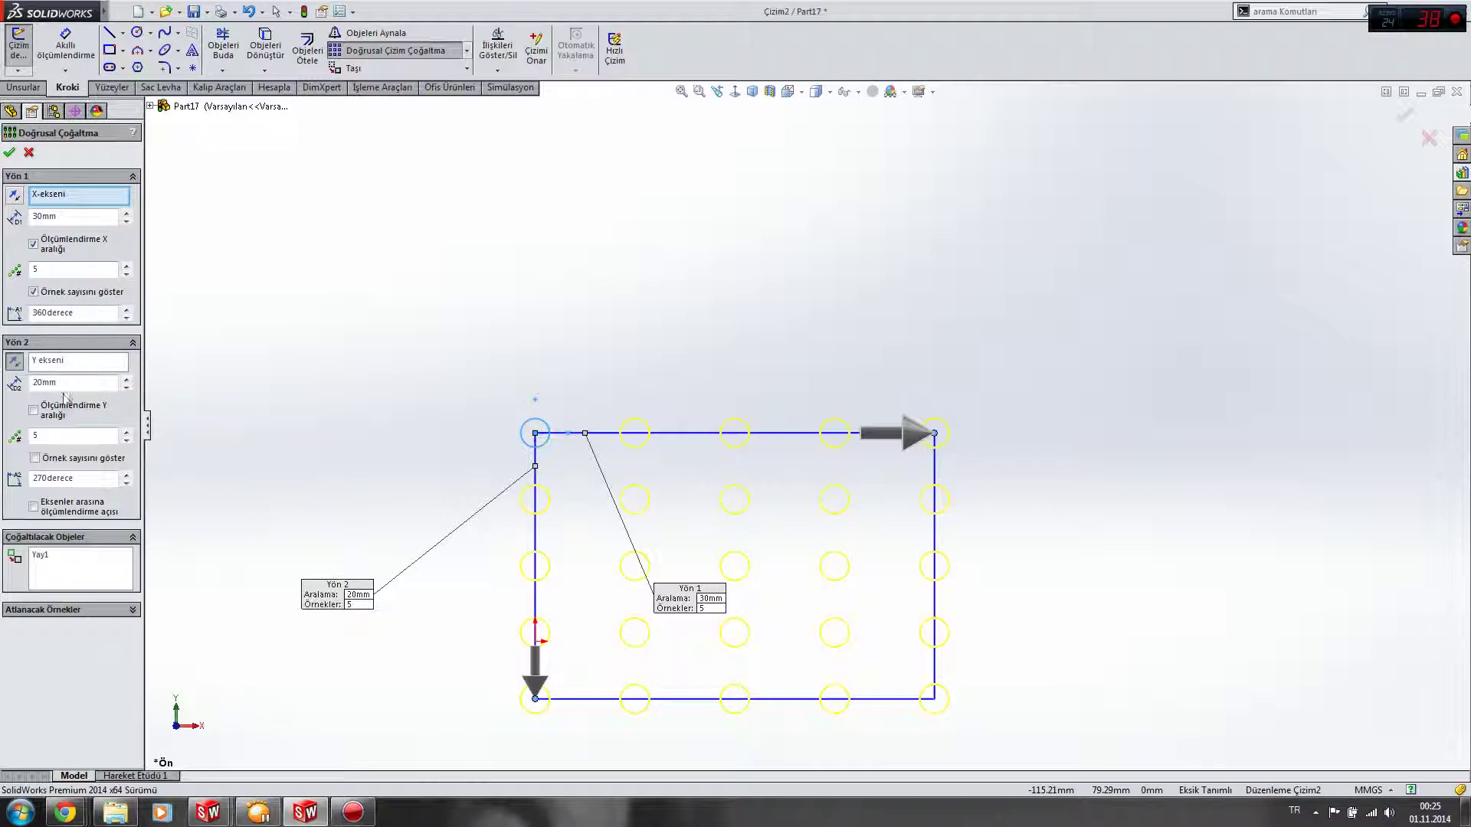
click(7, 155)
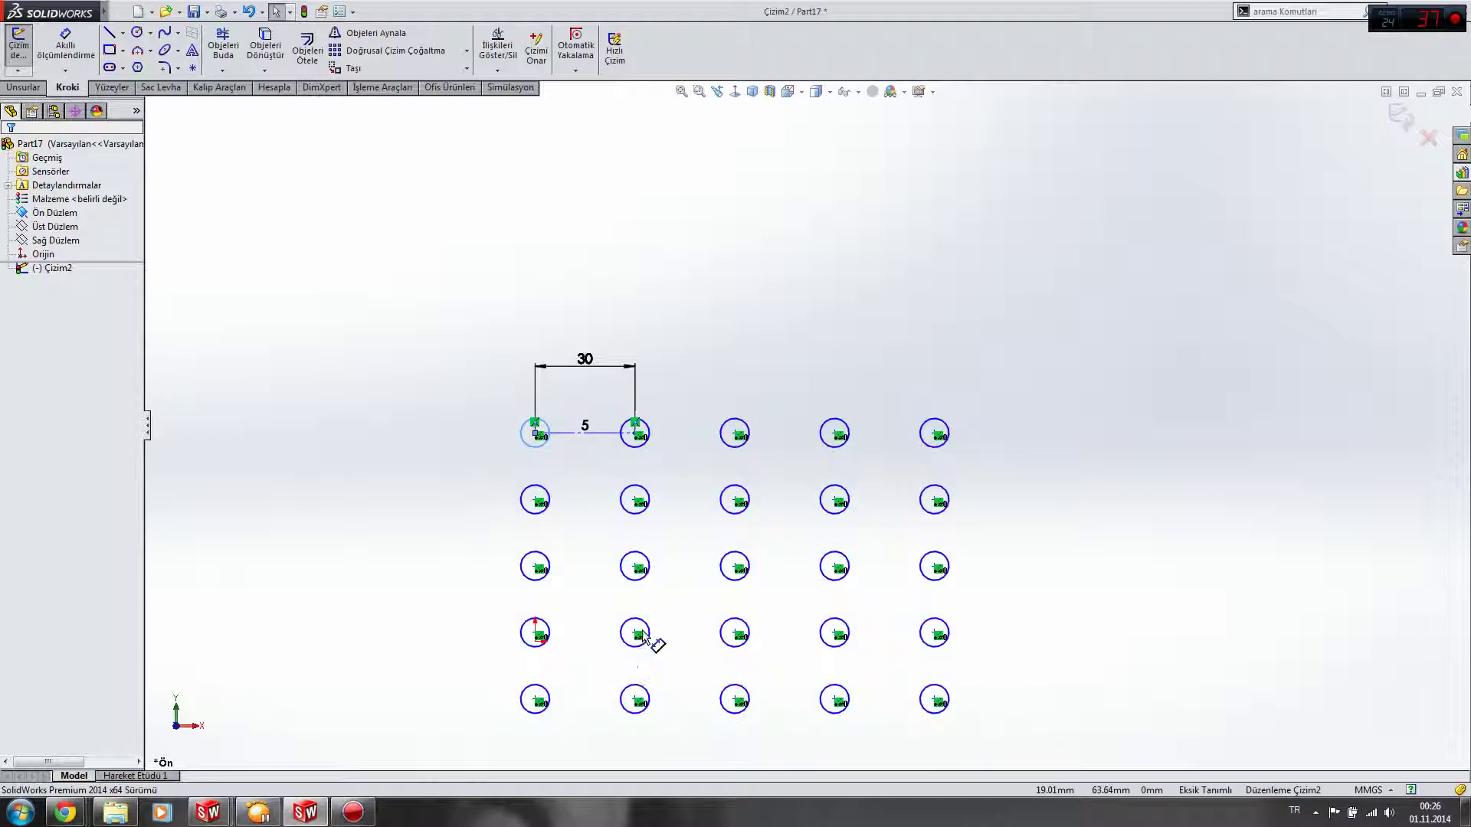
- Undo the circle pattern and select the remaining original circle
click(441, 404)
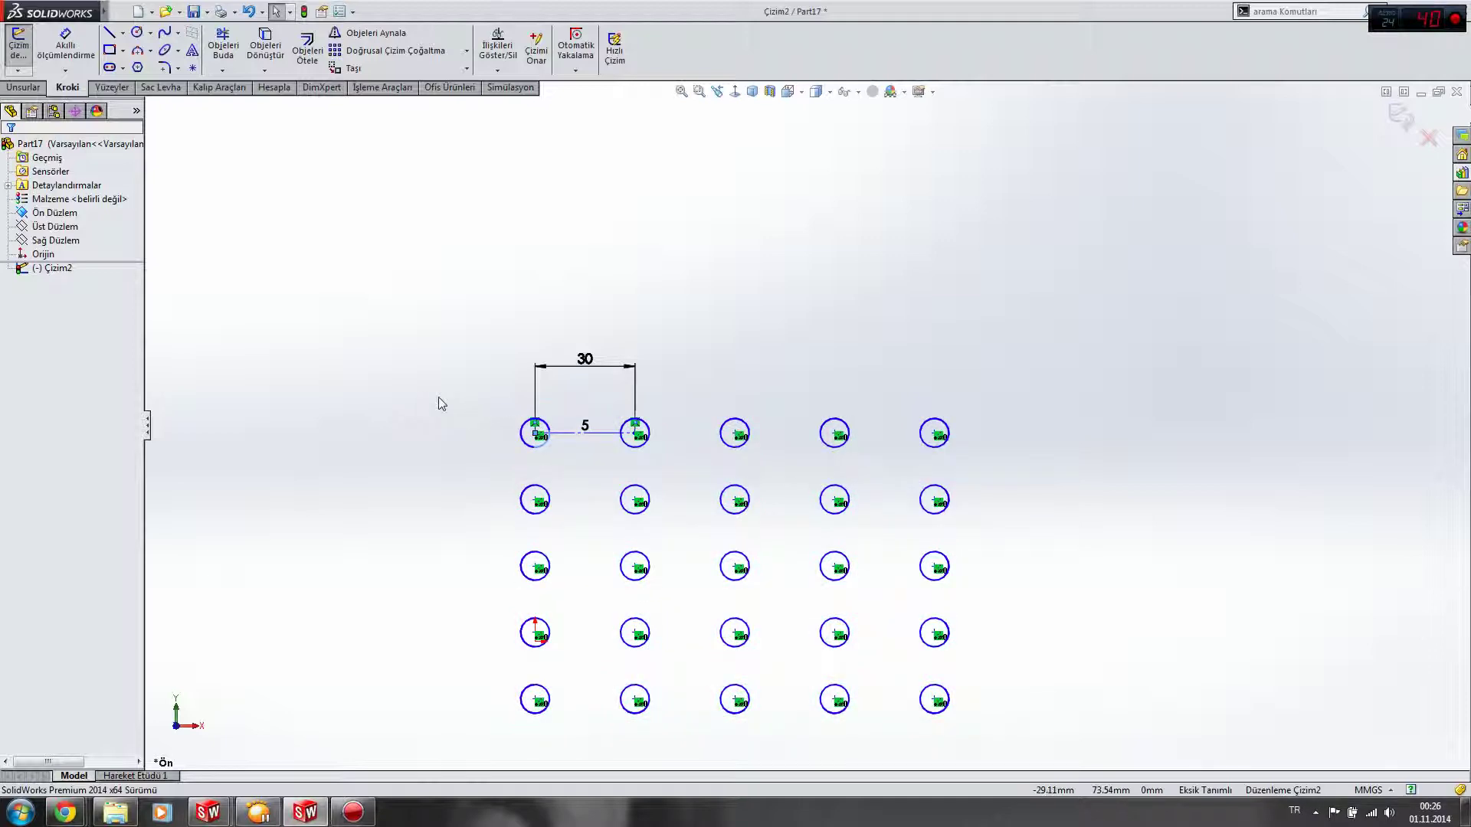
key(ctrl+z)
click(545, 442)
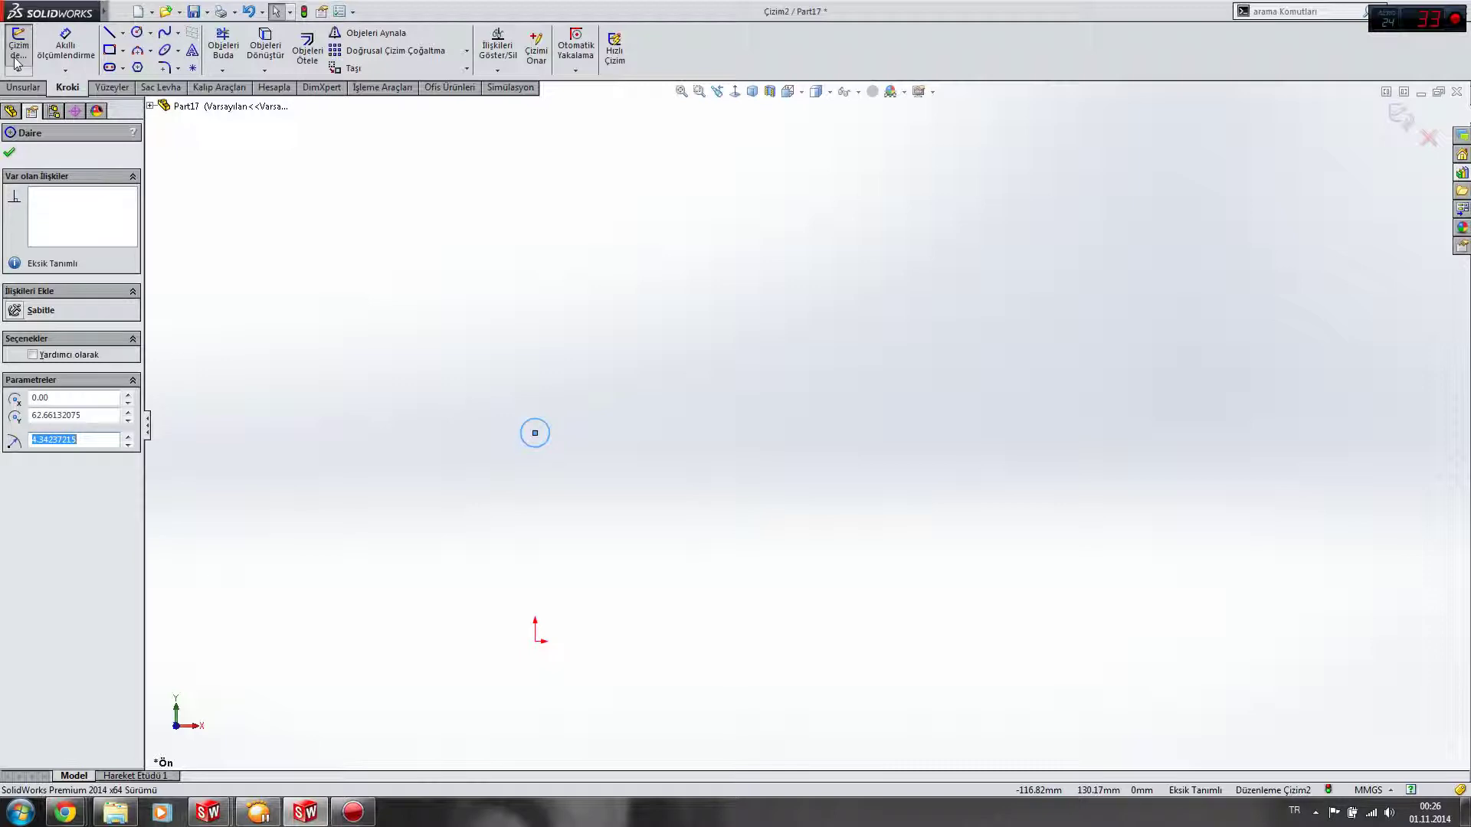
- Create a new 4×3 linear pattern, 30mm both ways with rows downward, and expand Atlanacak Örnekler
click(395, 51)
click(127, 215)
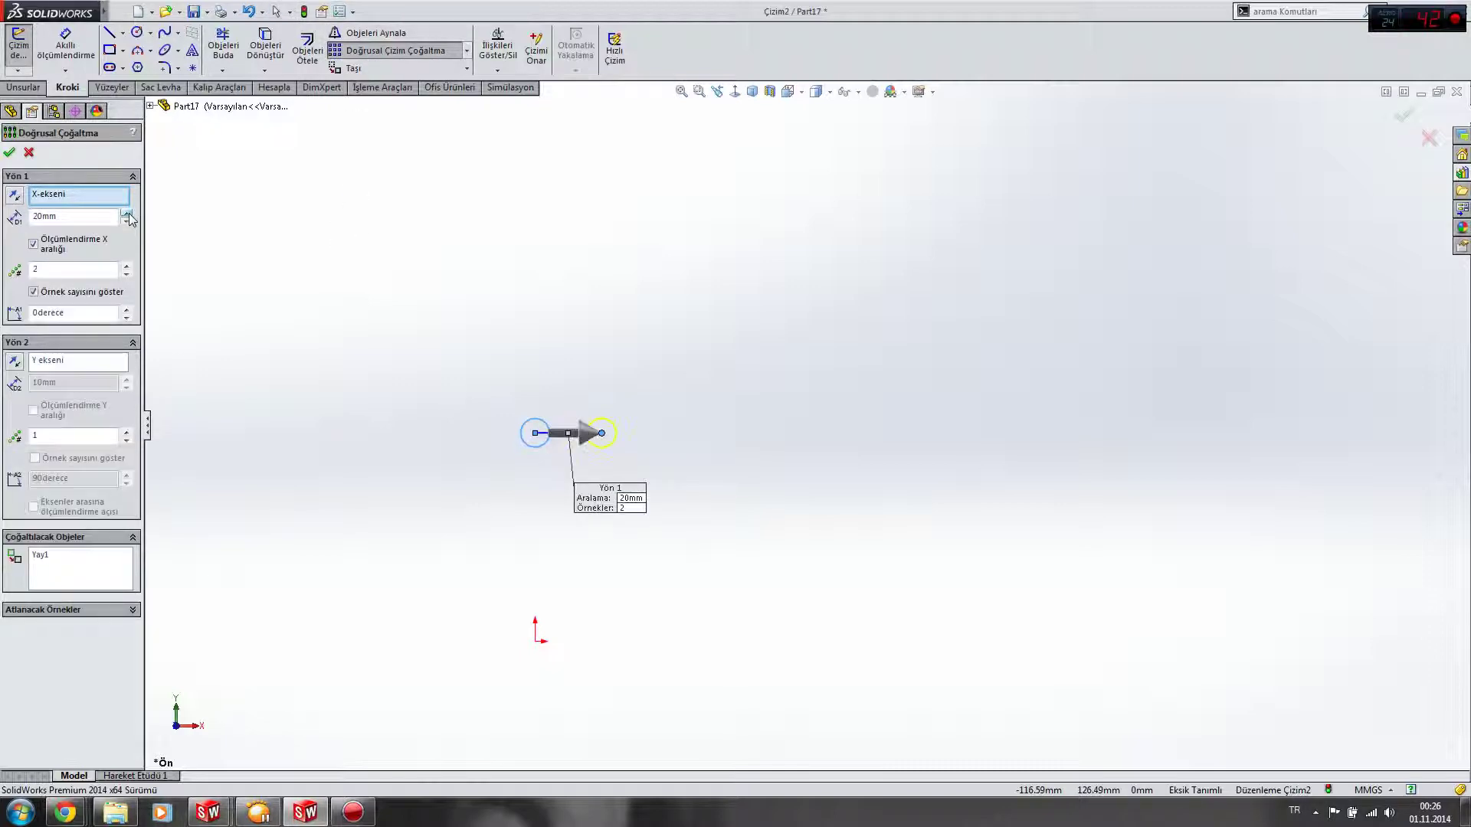
click(127, 265)
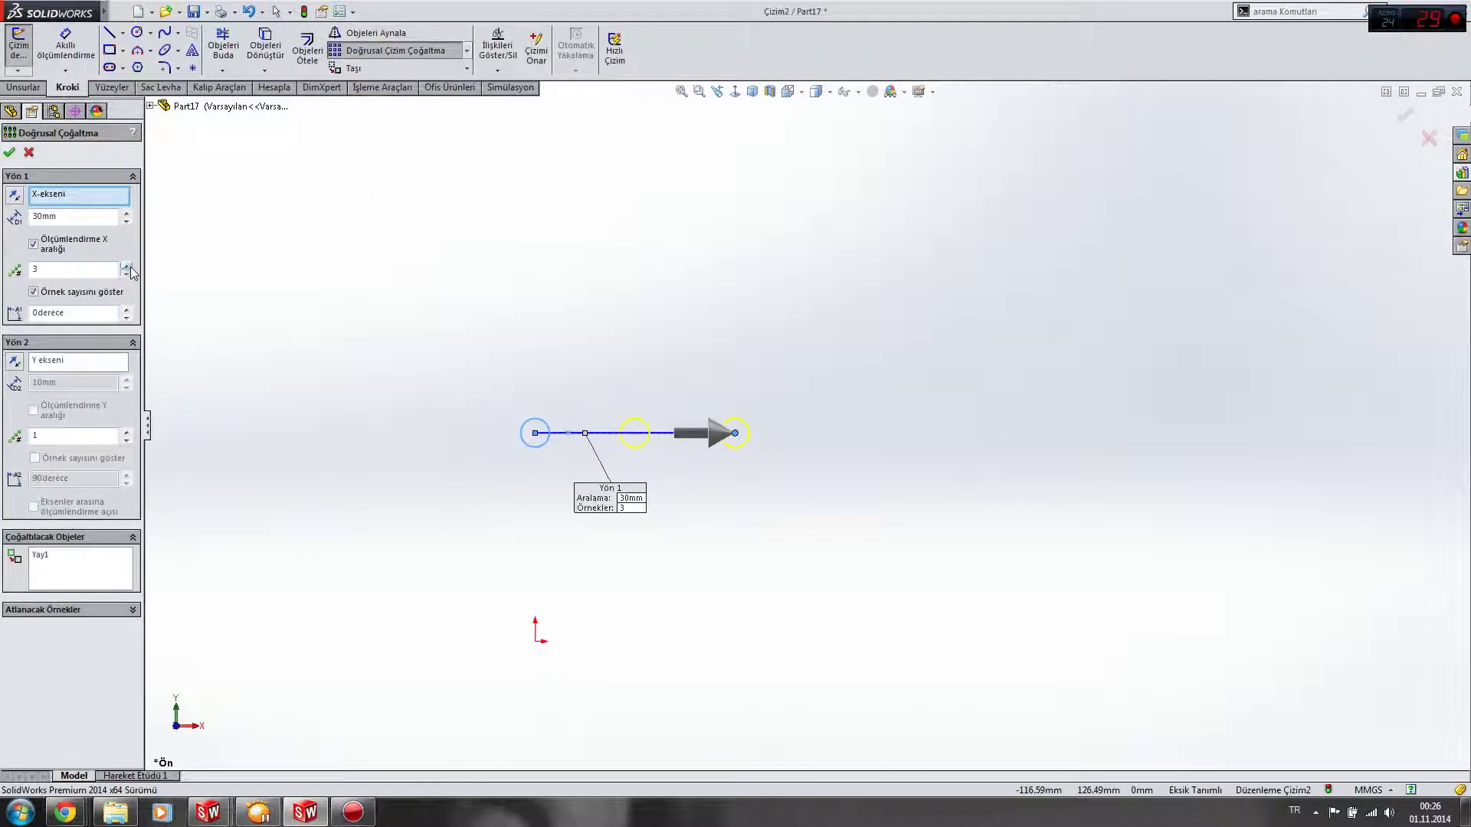
click(126, 432)
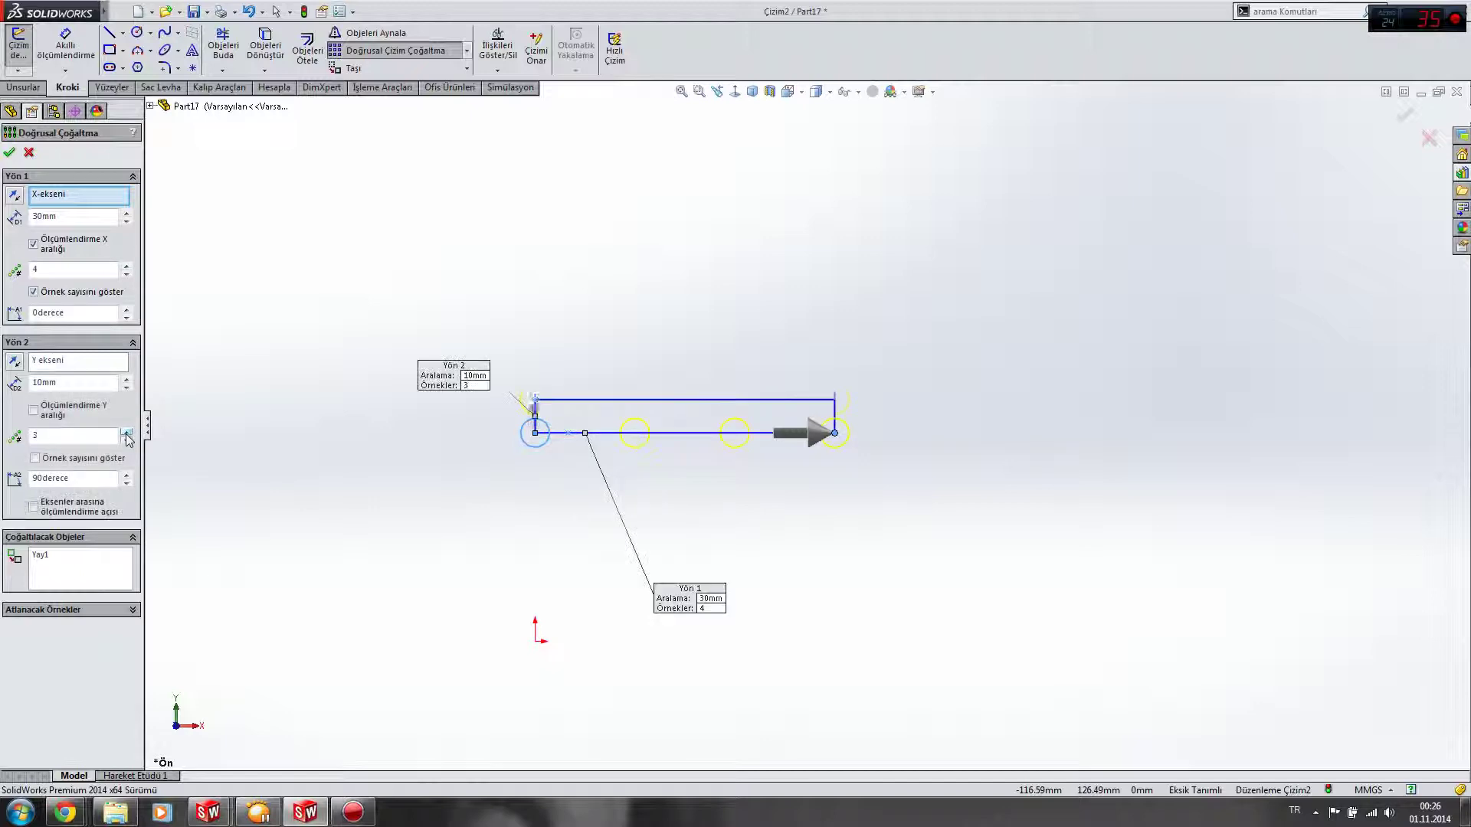
click(126, 379)
click(127, 379)
click(13, 365)
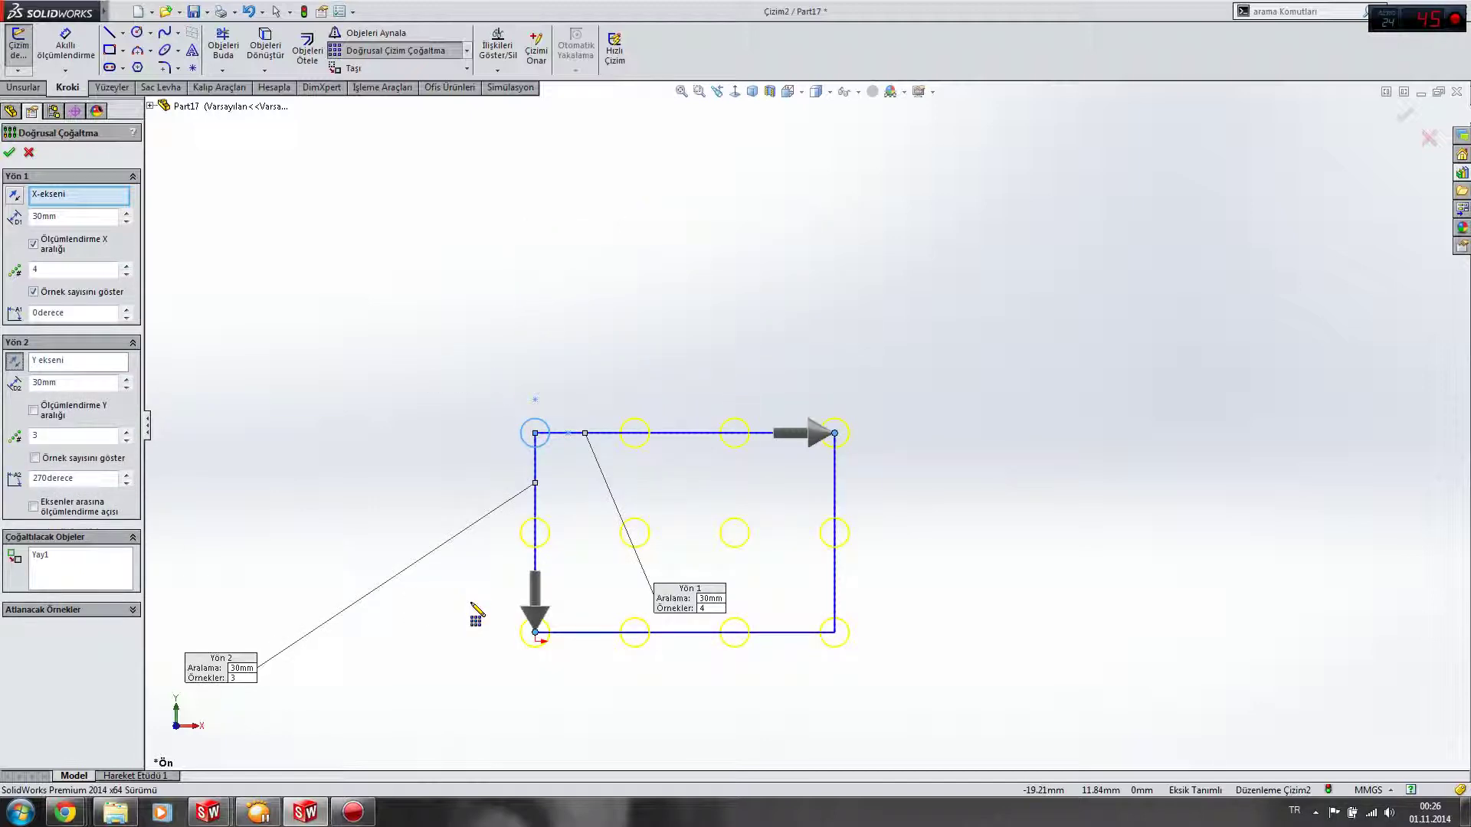
click(121, 611)
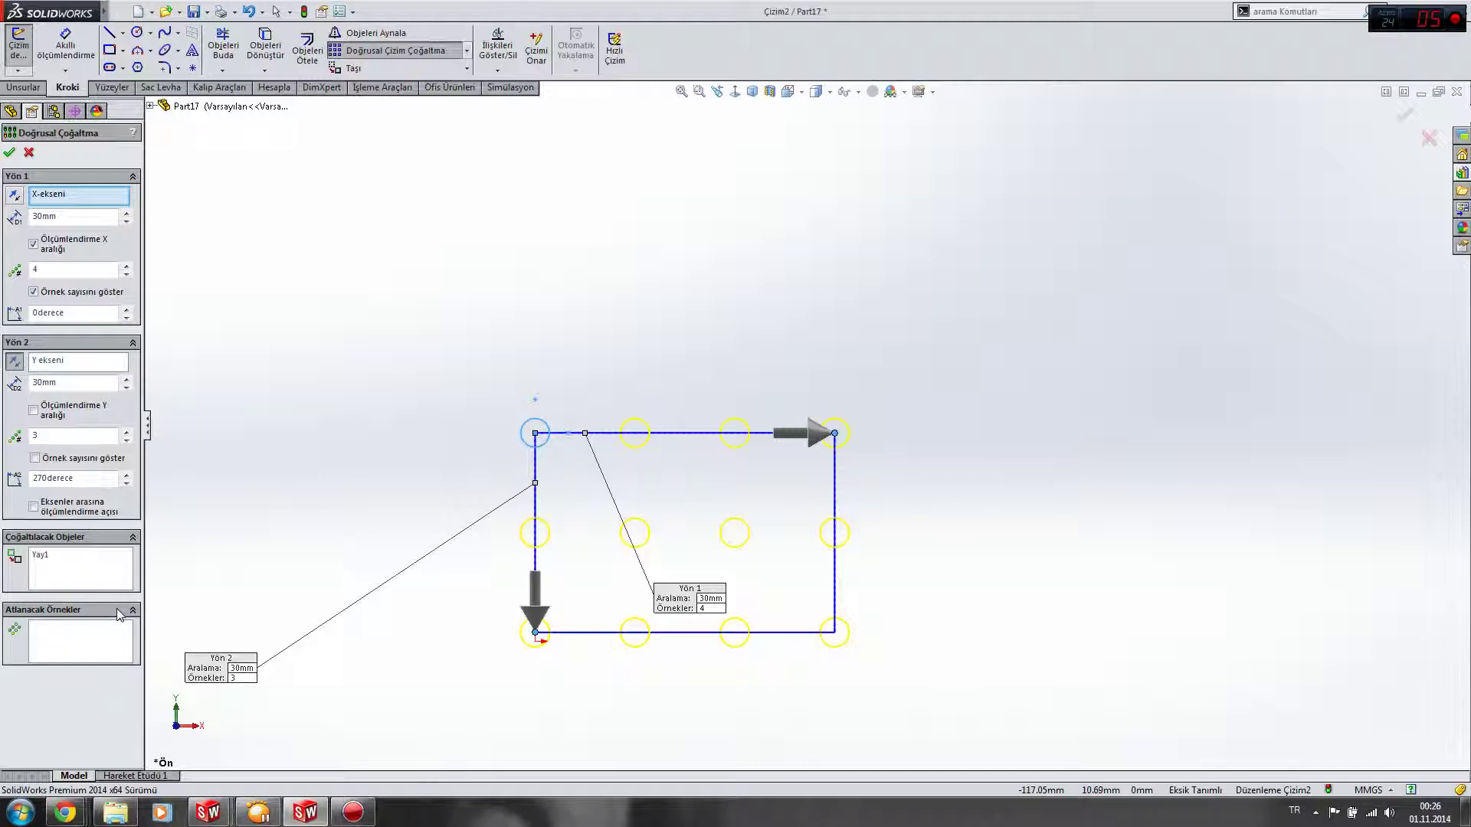
click(121, 611)
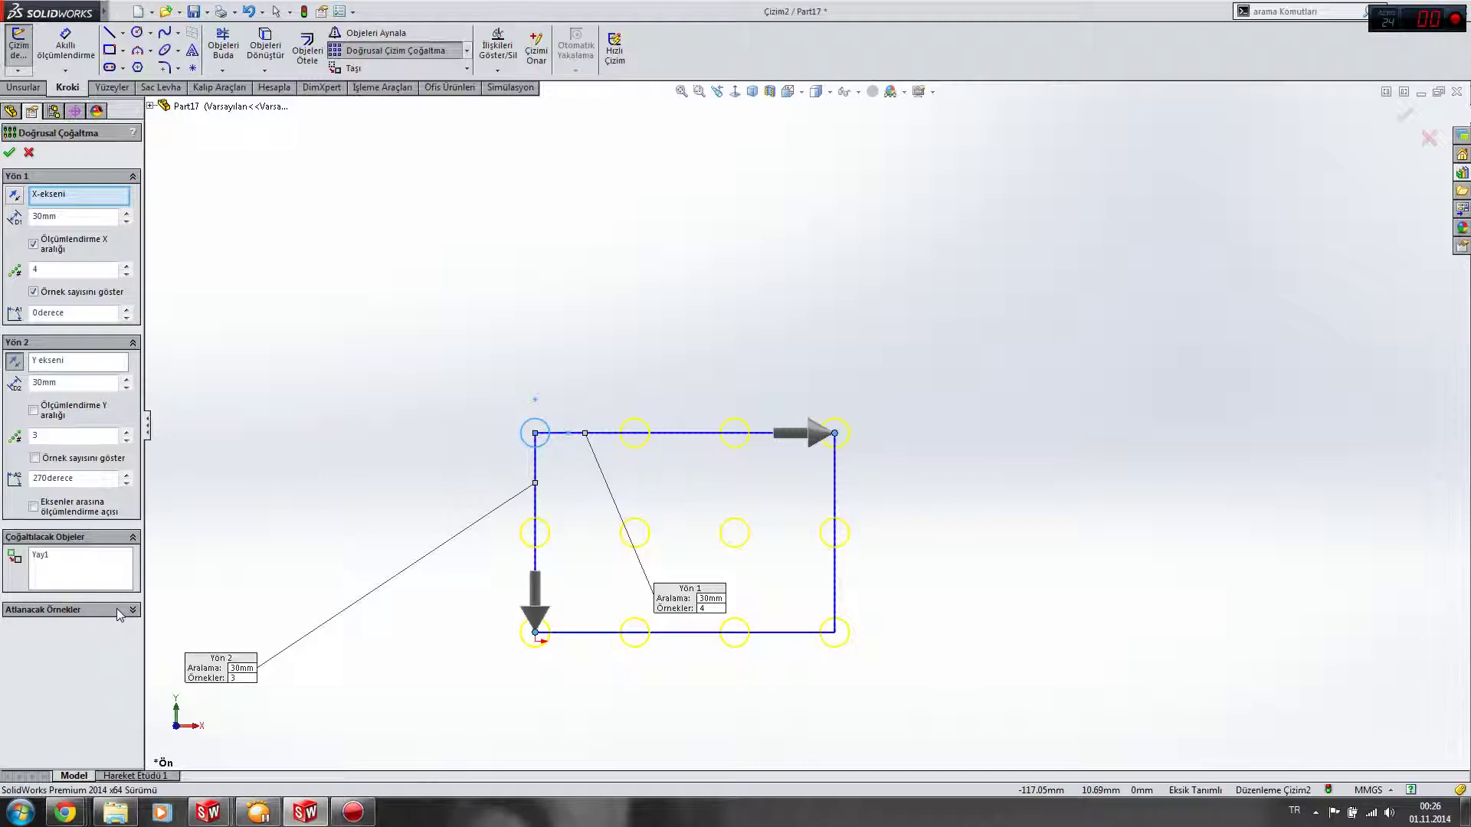
click(118, 609)
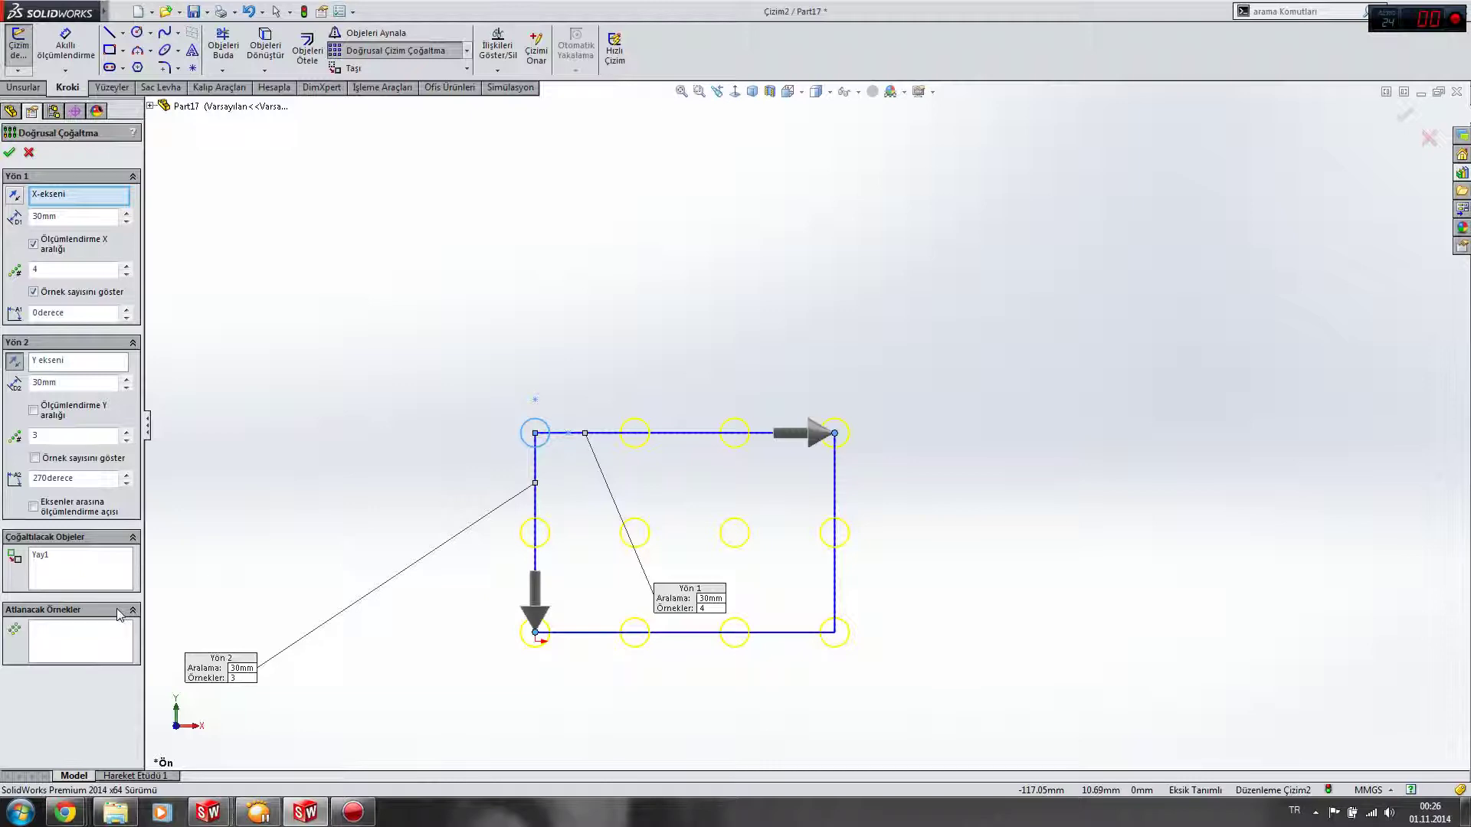
- Skip instances (2,2), (4,2), (3,3) and (3,1), then accept the pattern
click(116, 636)
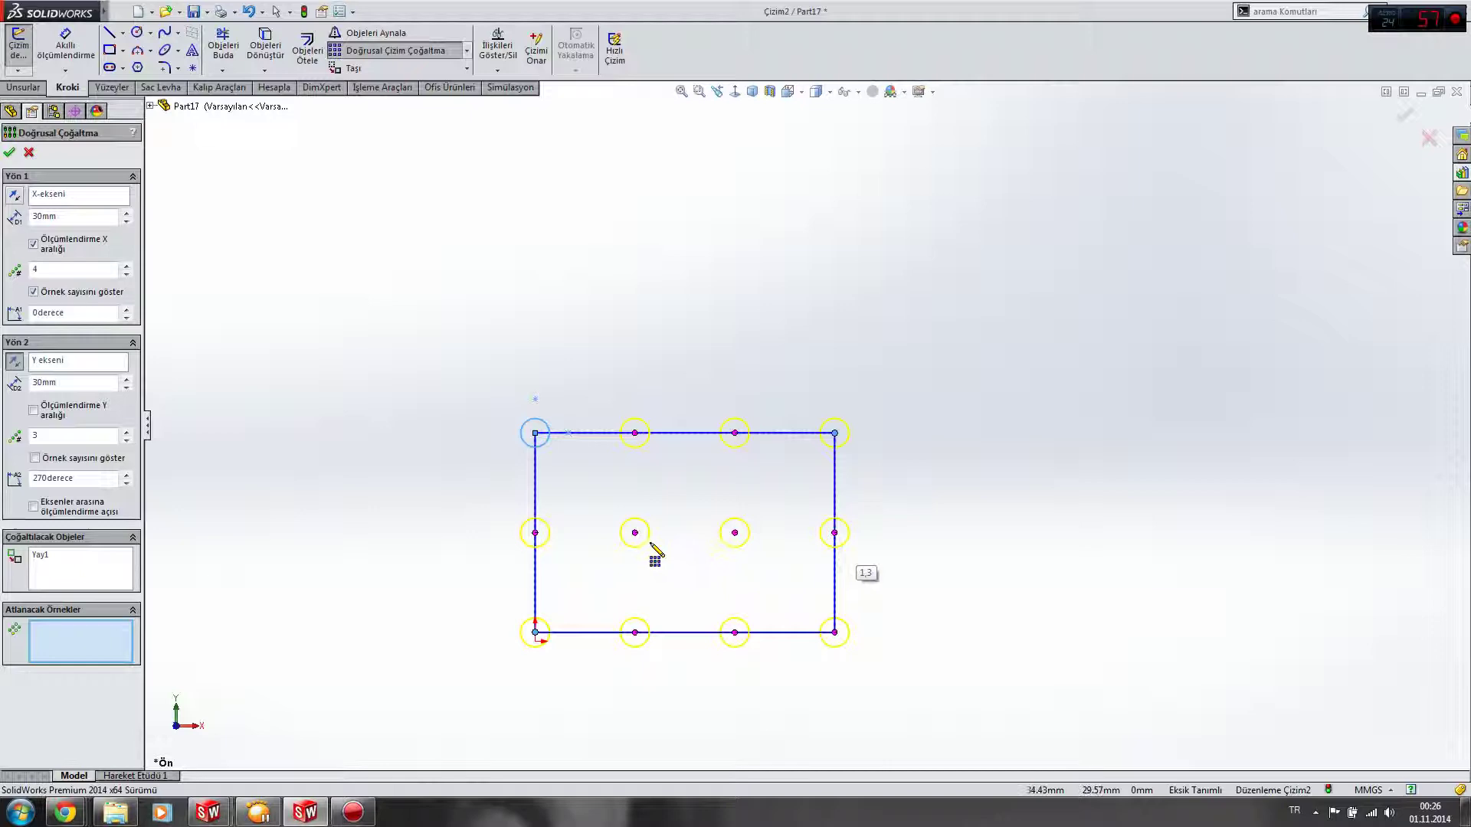
click(634, 534)
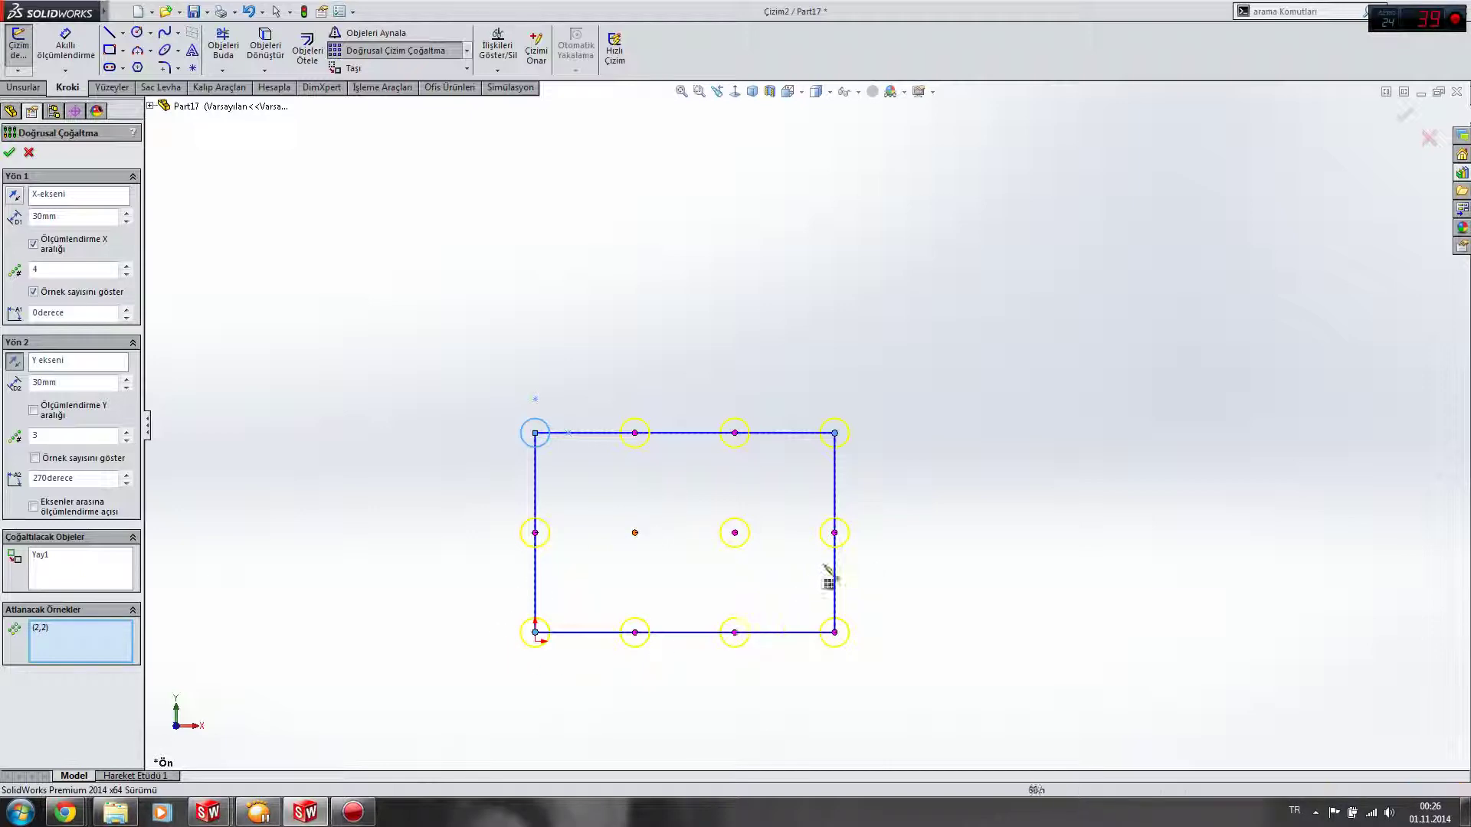
click(834, 534)
click(736, 634)
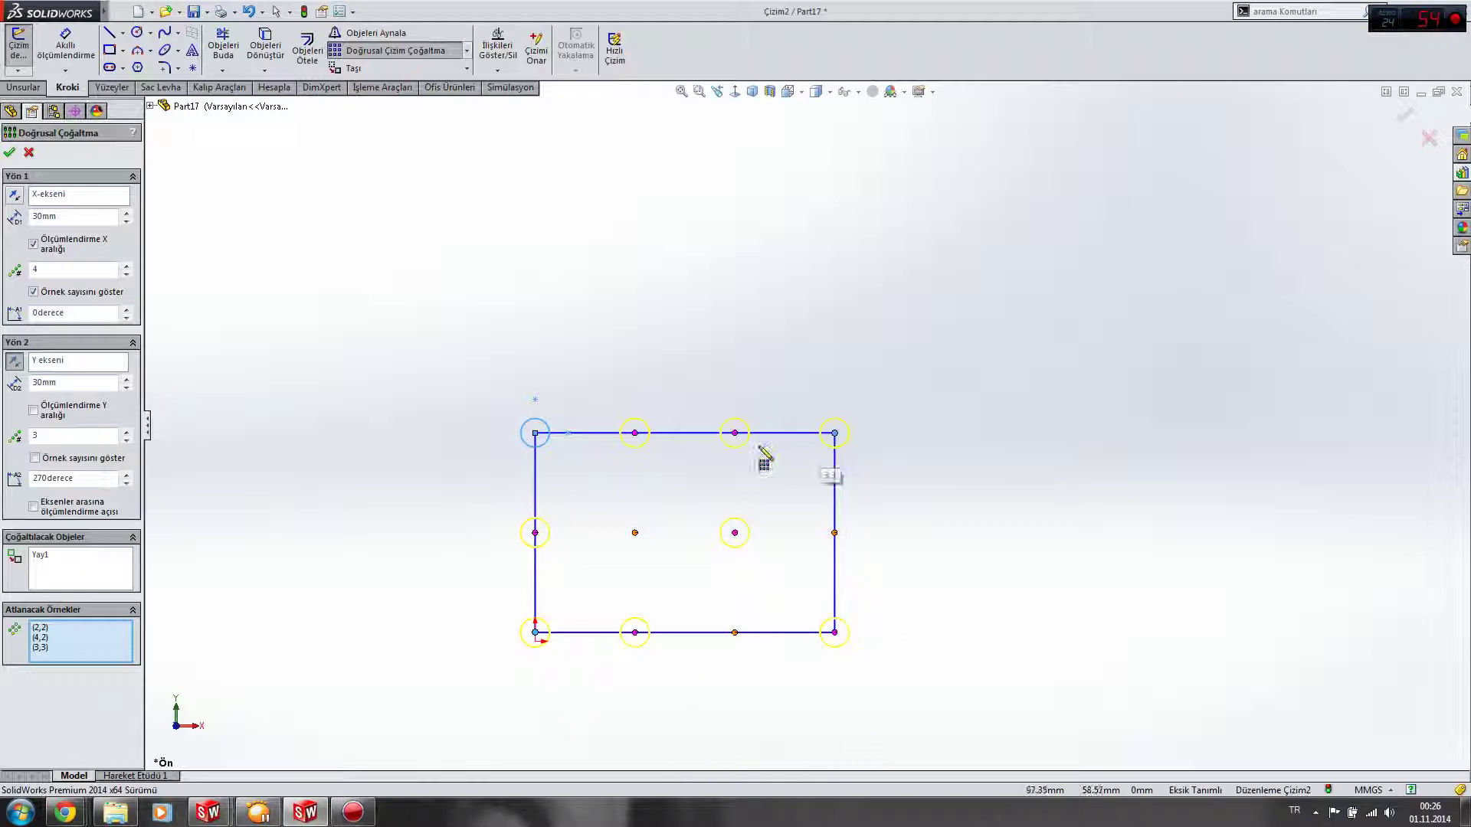
click(734, 433)
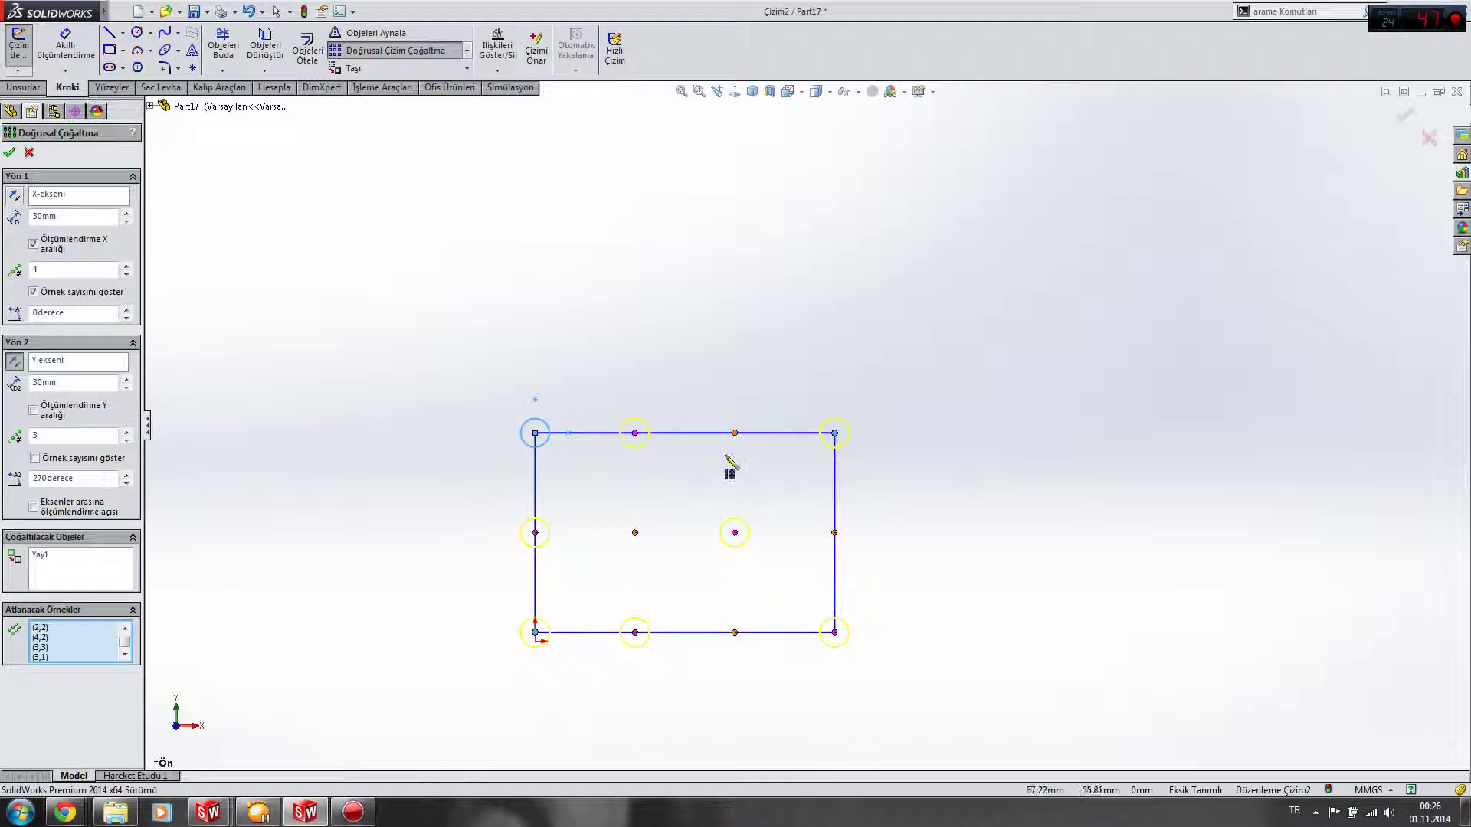
key(Return)
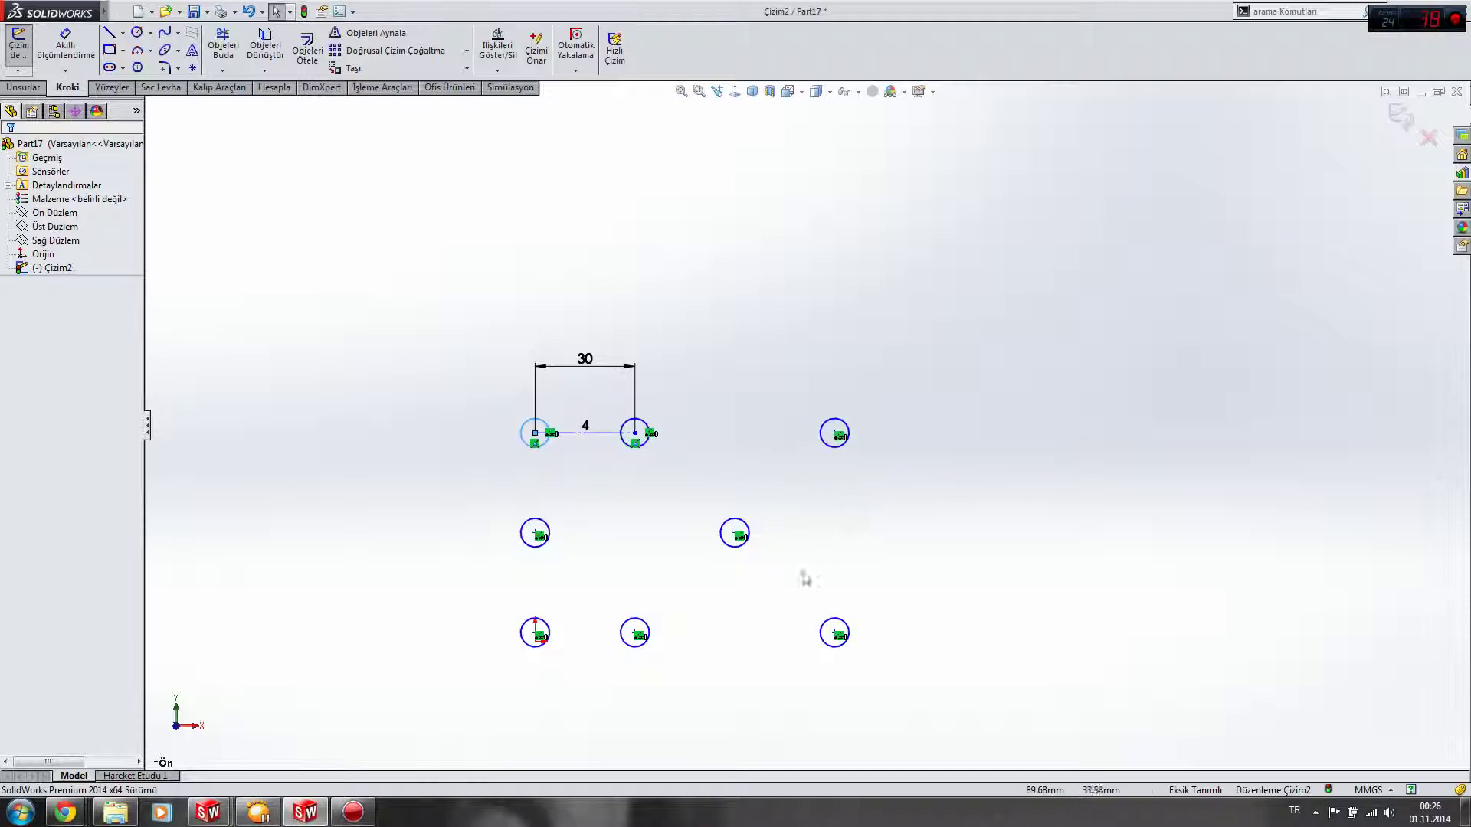
drag(1013, 707, 422, 299)
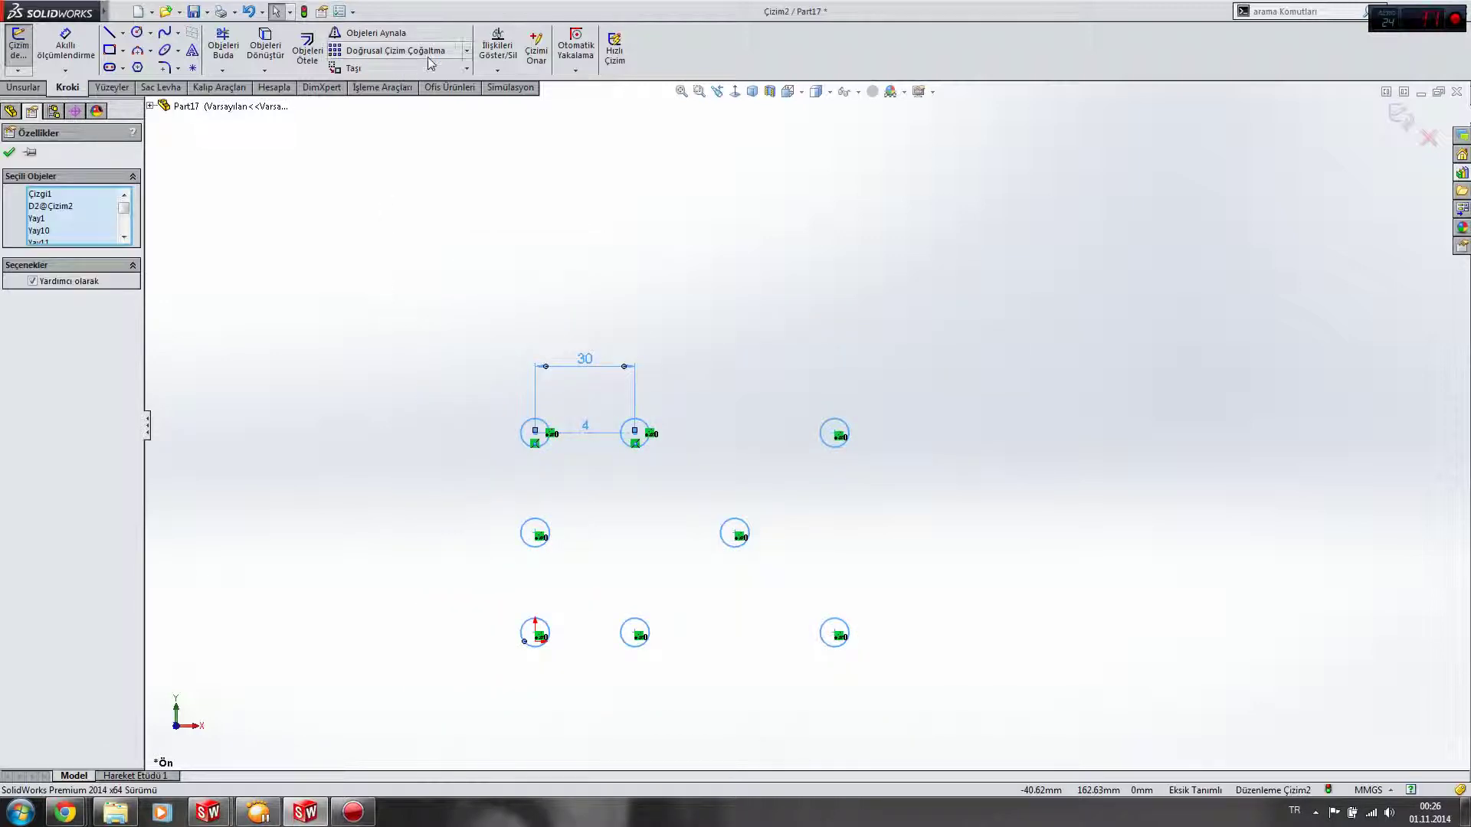
click(395, 50)
click(31, 610)
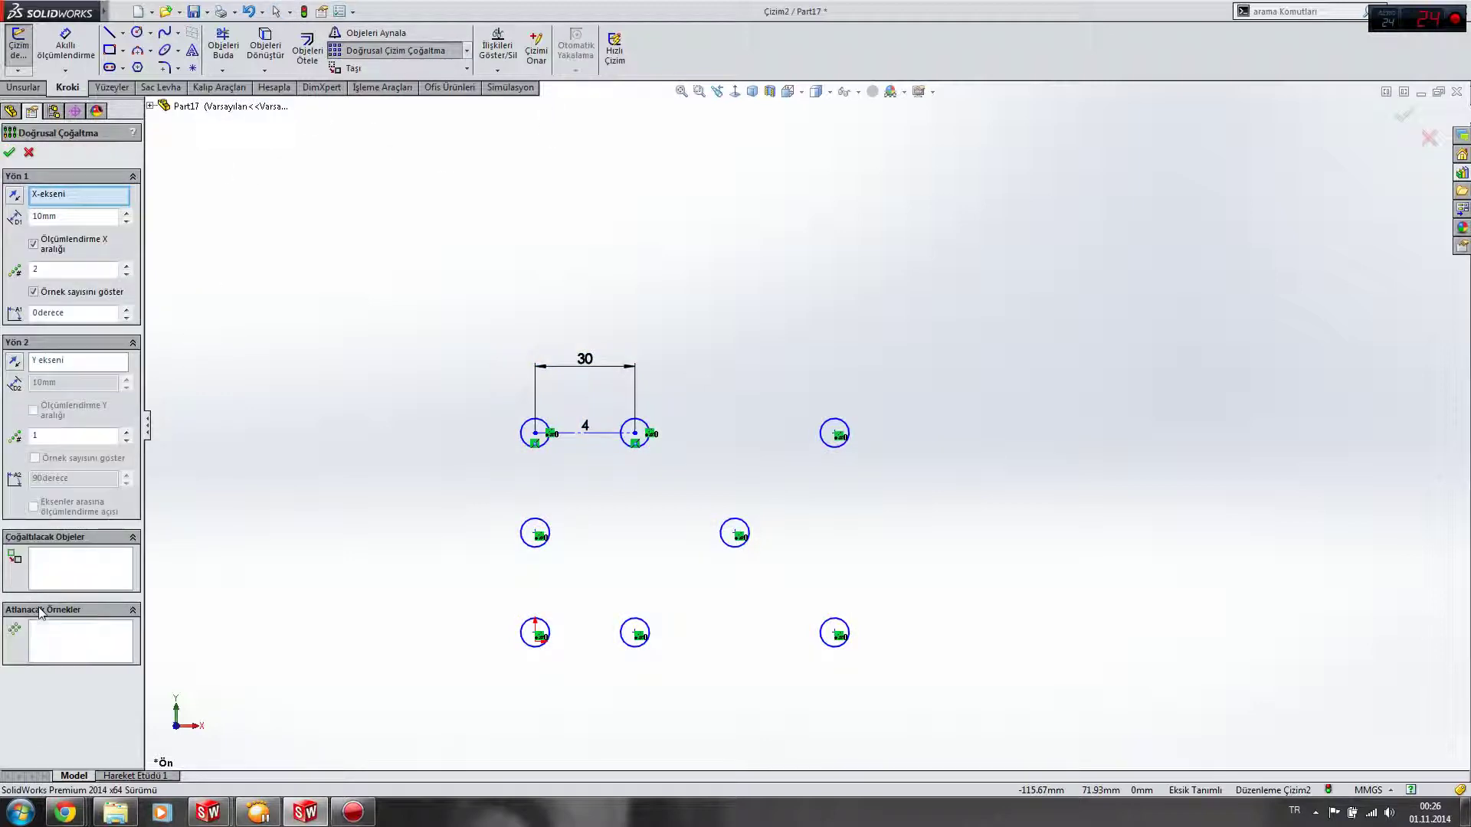
click(54, 636)
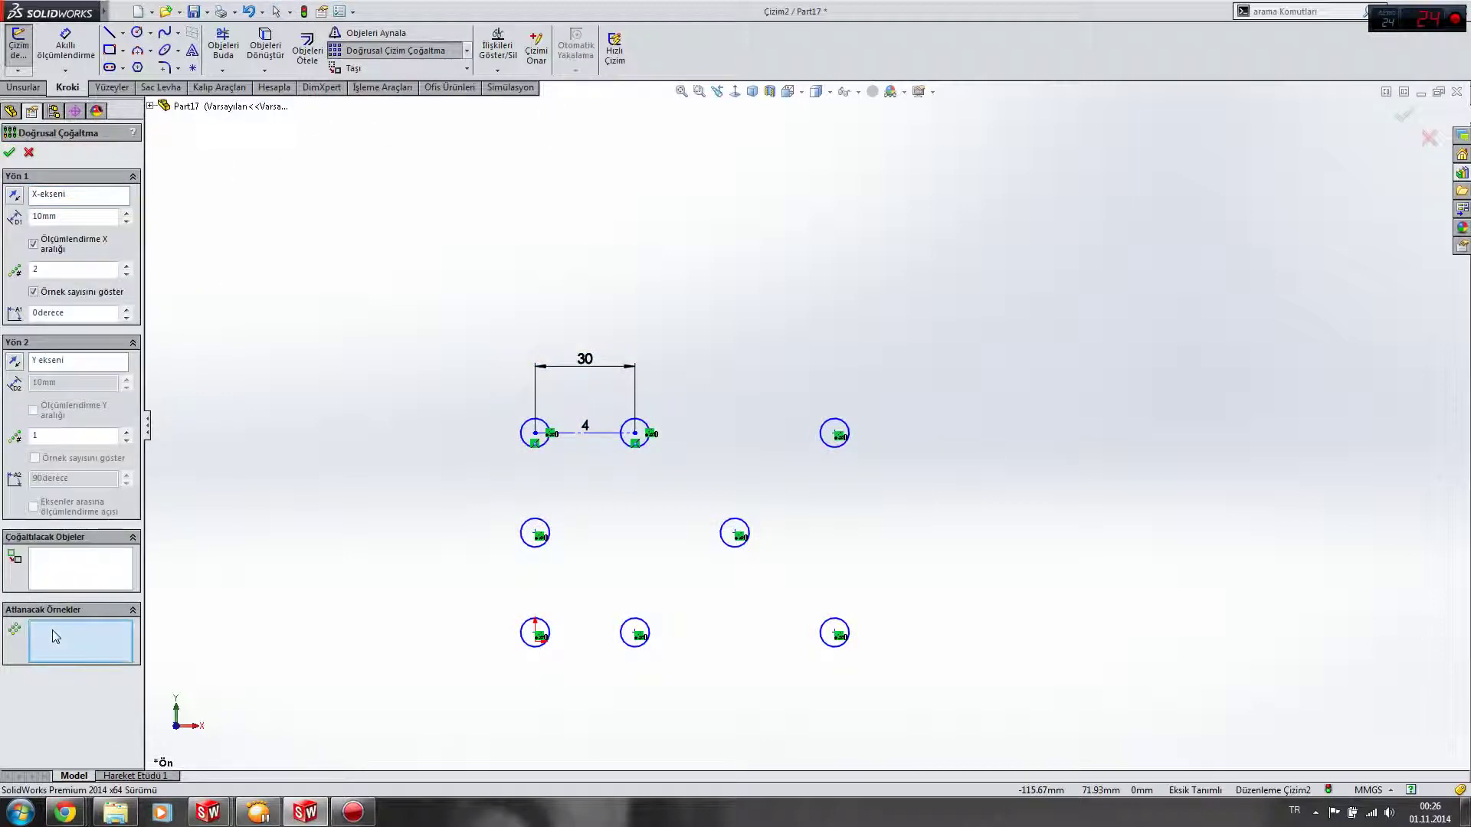
click(81, 572)
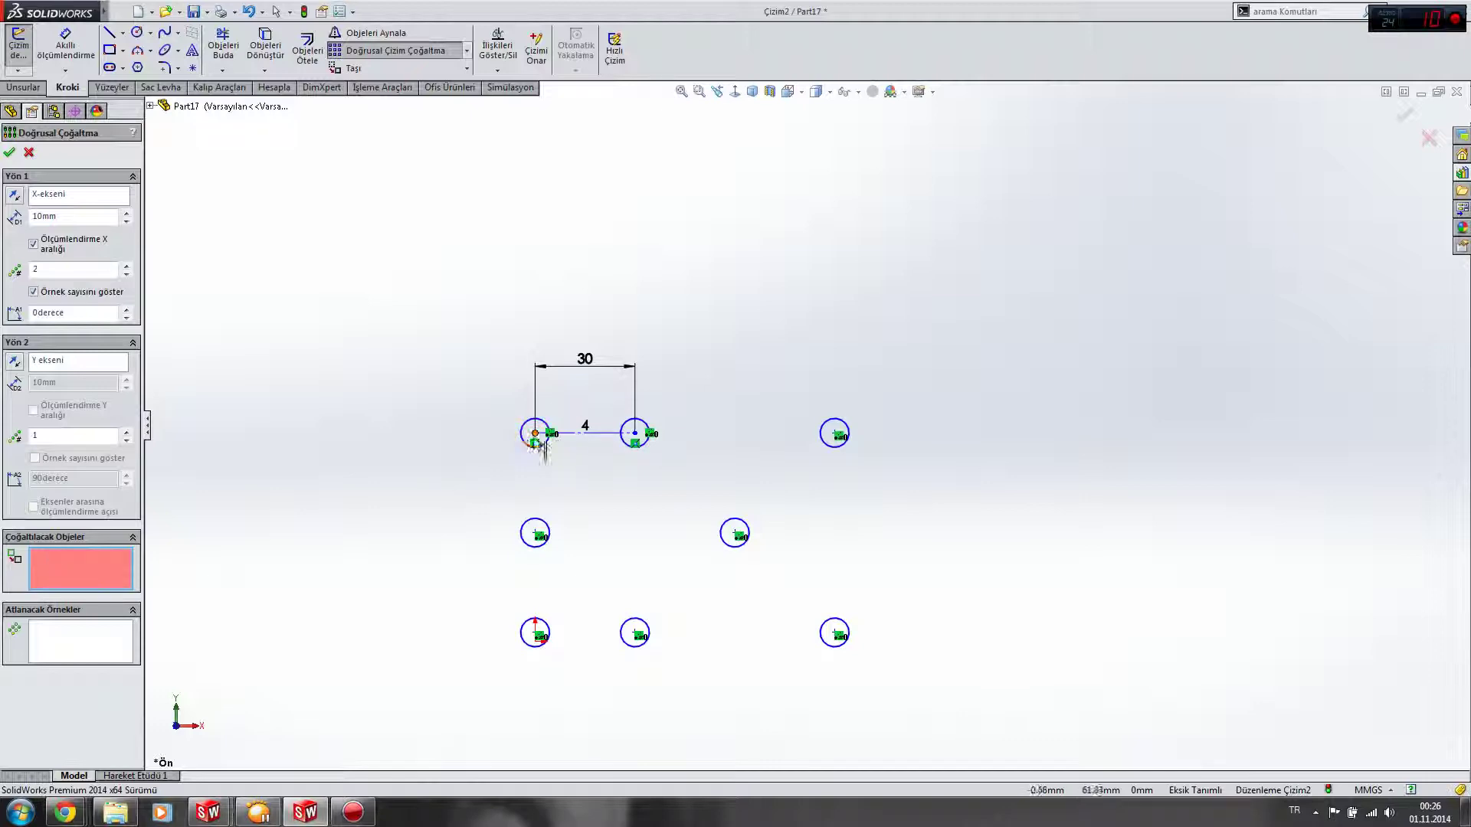
click(132, 537)
key(Return)
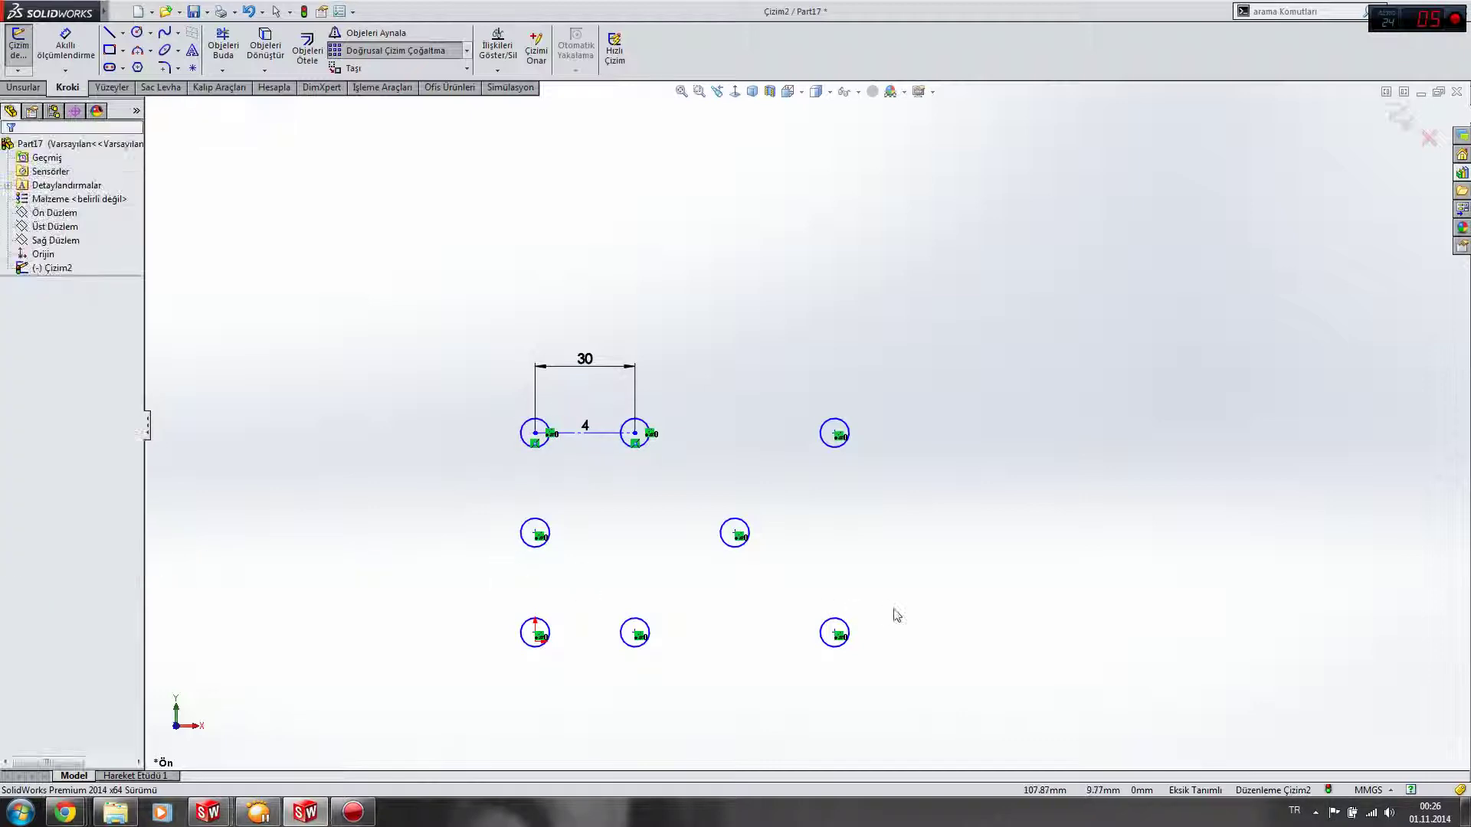
drag(947, 671, 453, 290)
key(Delete)
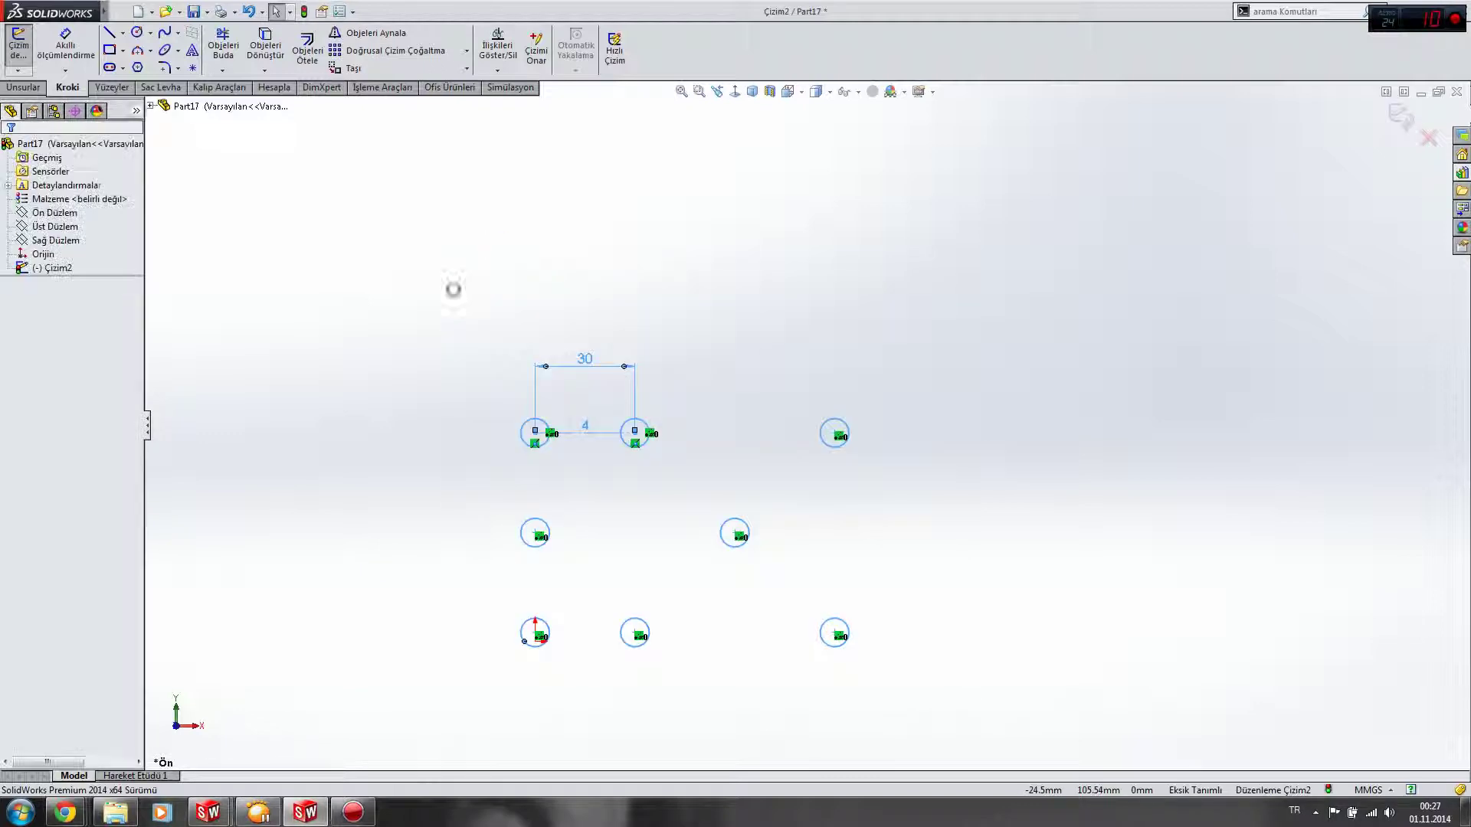
- Confirm deleting all patterned circles and dimensions, leaving only the origin
click(710, 404)
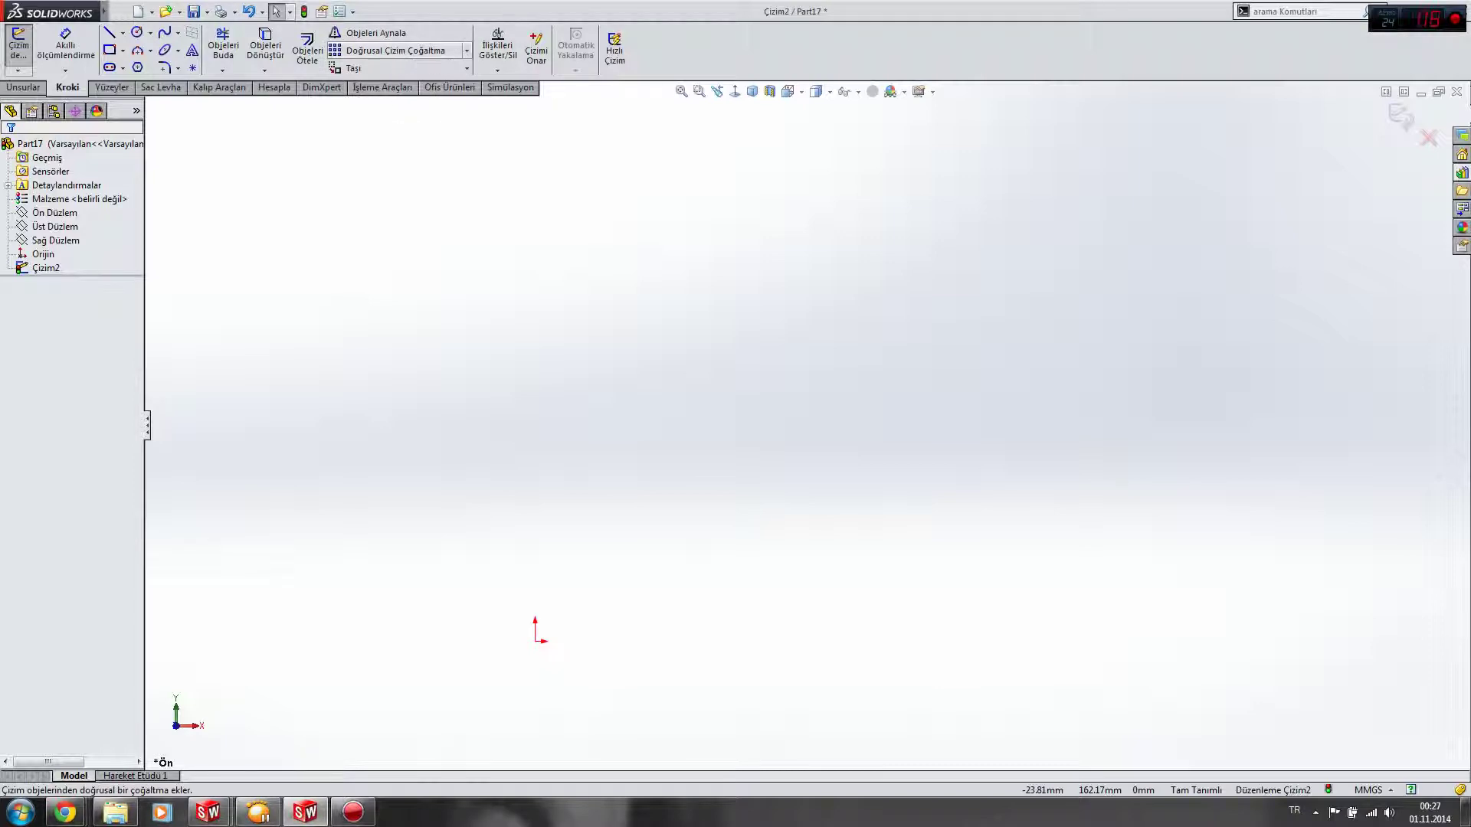
click(466, 50)
click(595, 422)
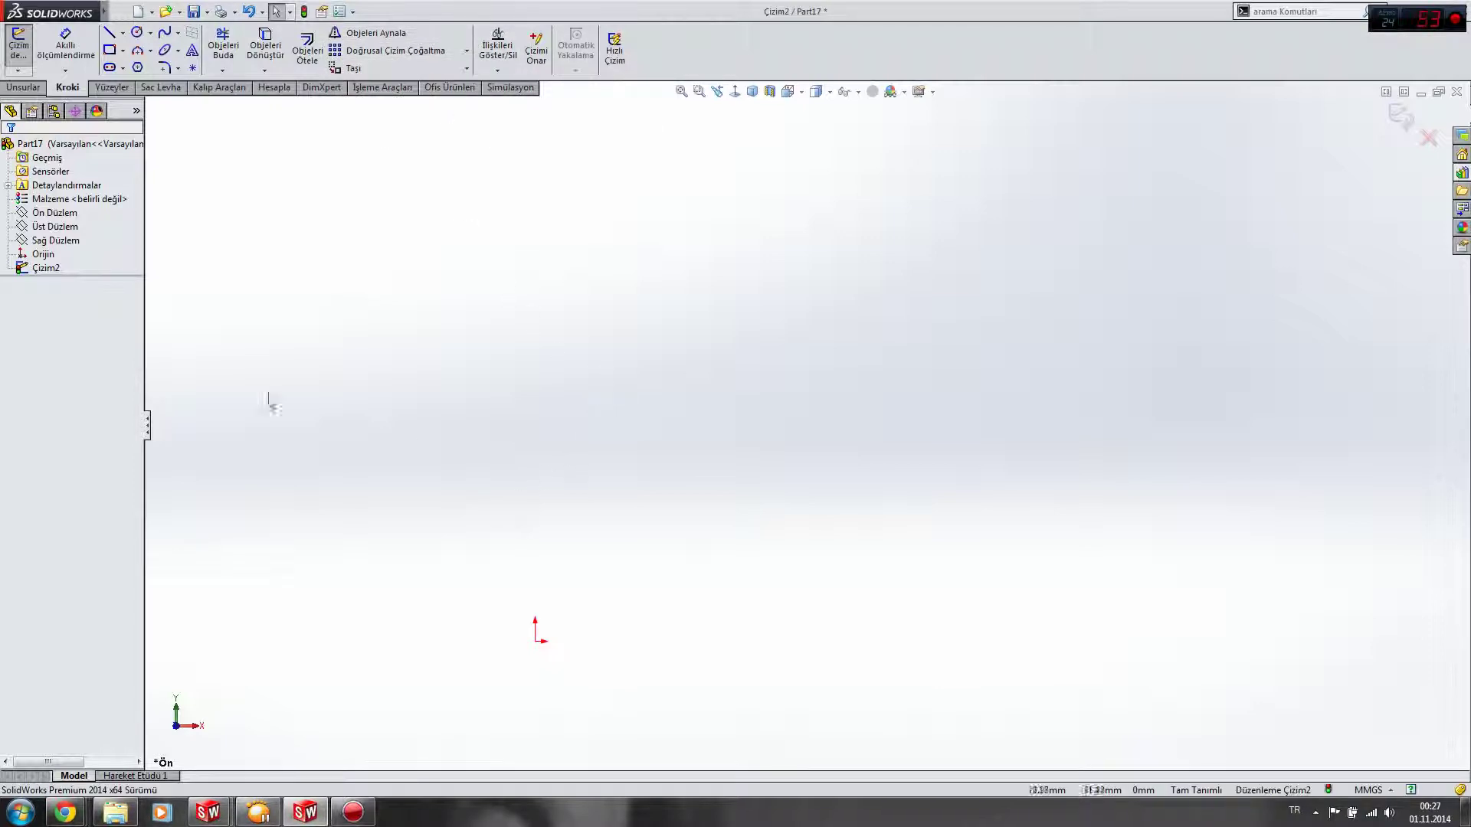
- Draw a small circle directly above the origin
click(137, 32)
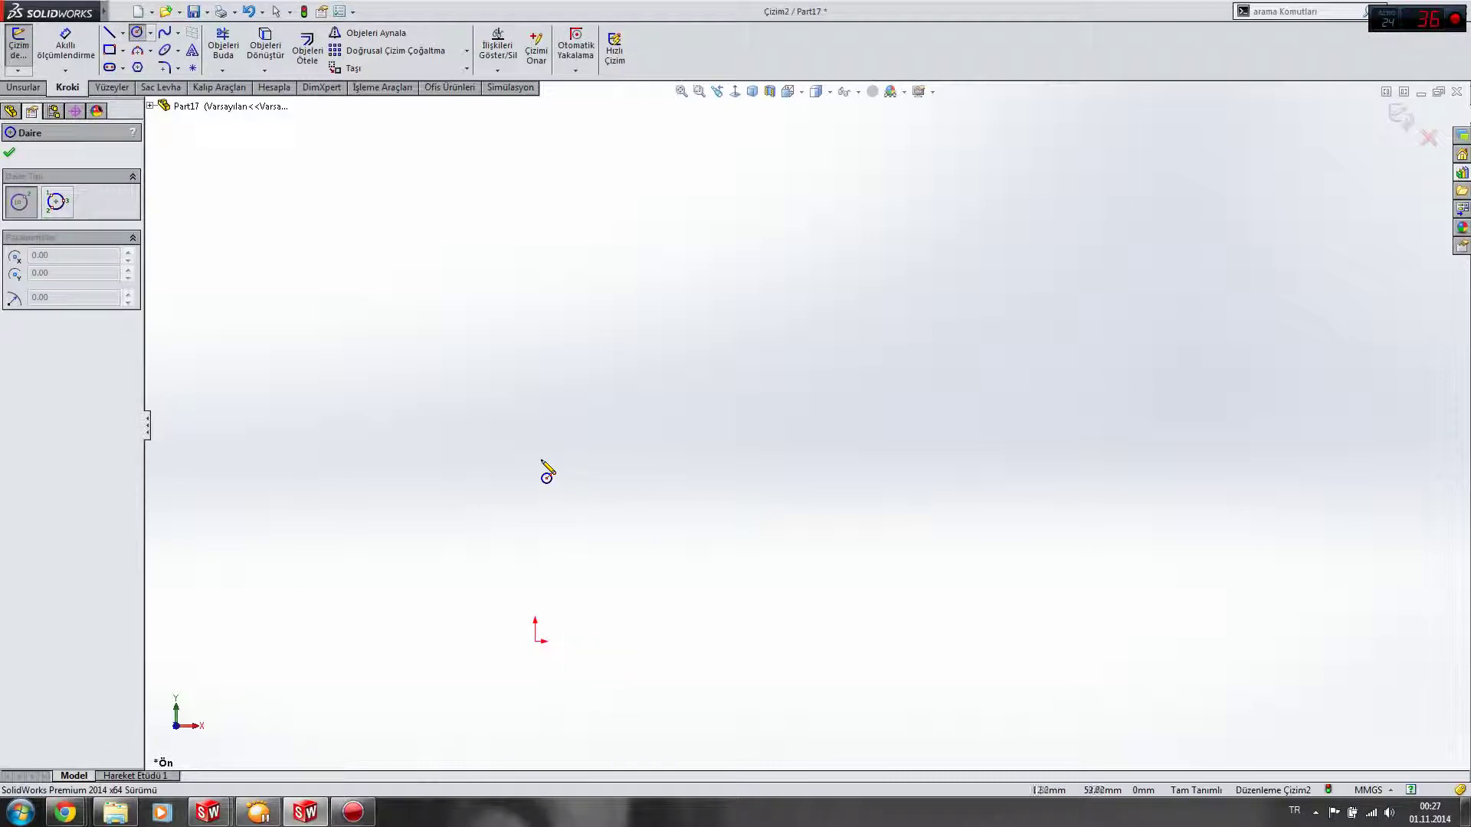
click(534, 423)
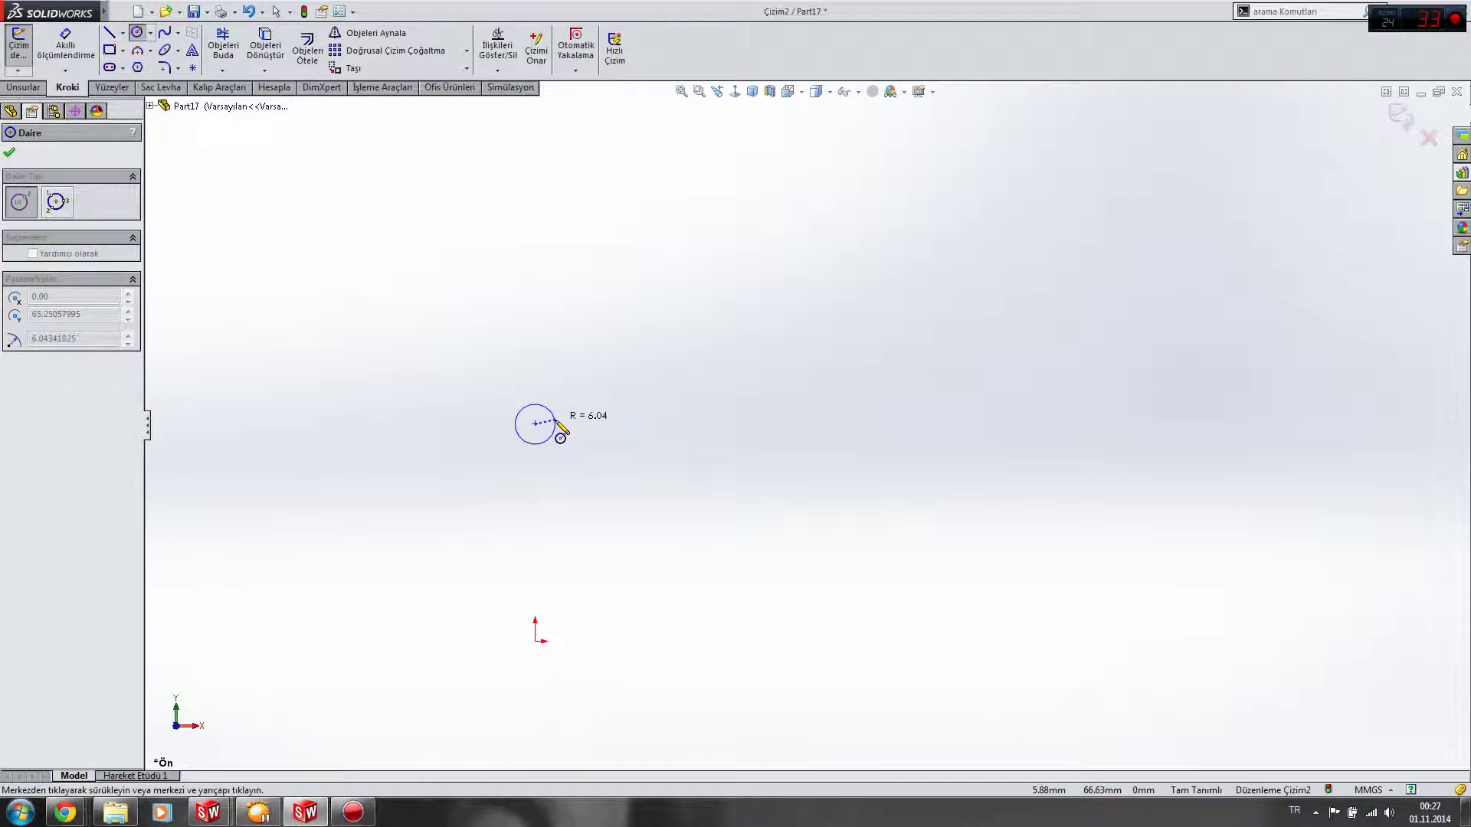
click(557, 422)
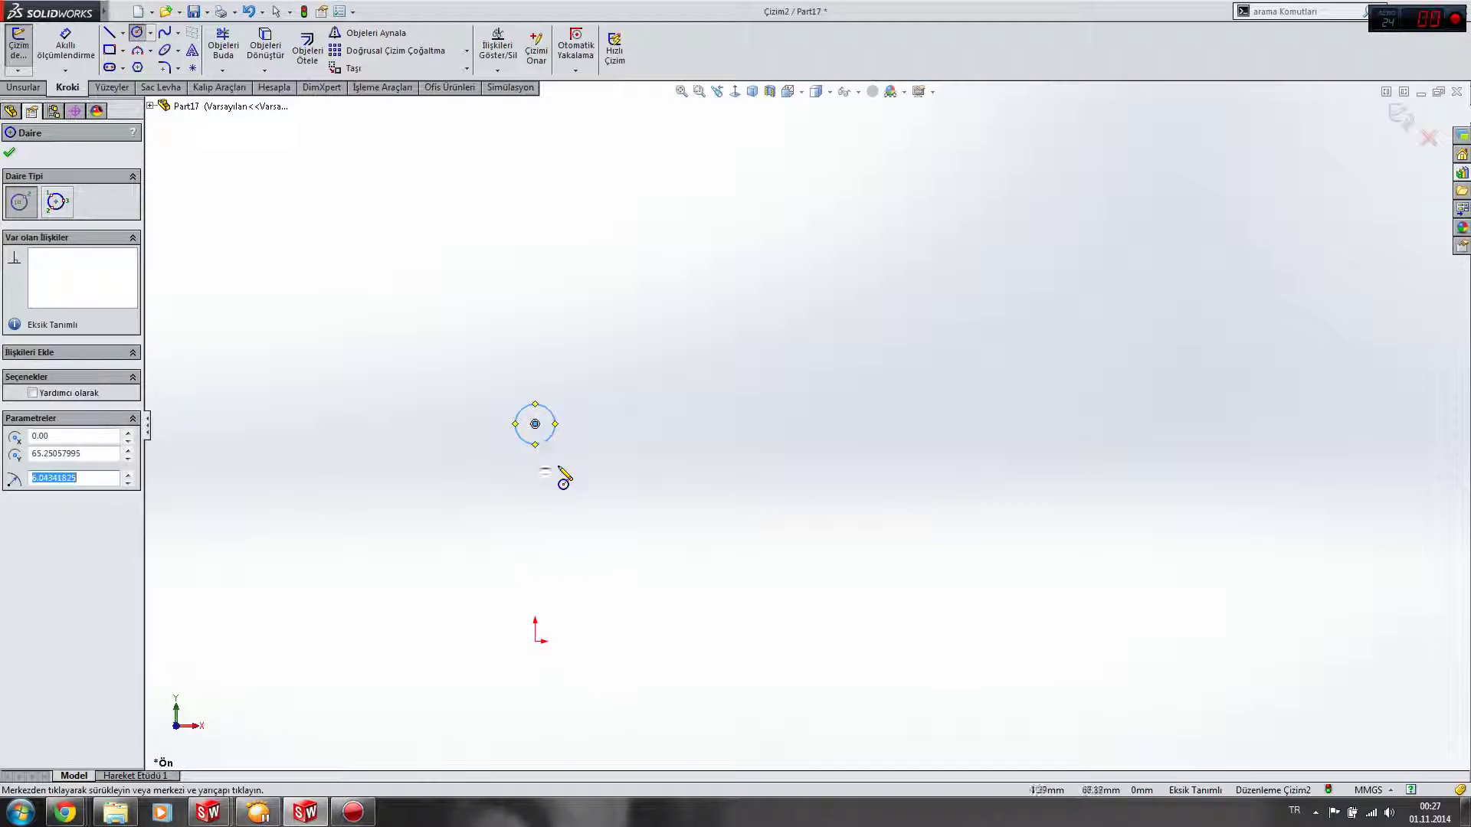
key(z)
scroll(580, 647, down, 1)
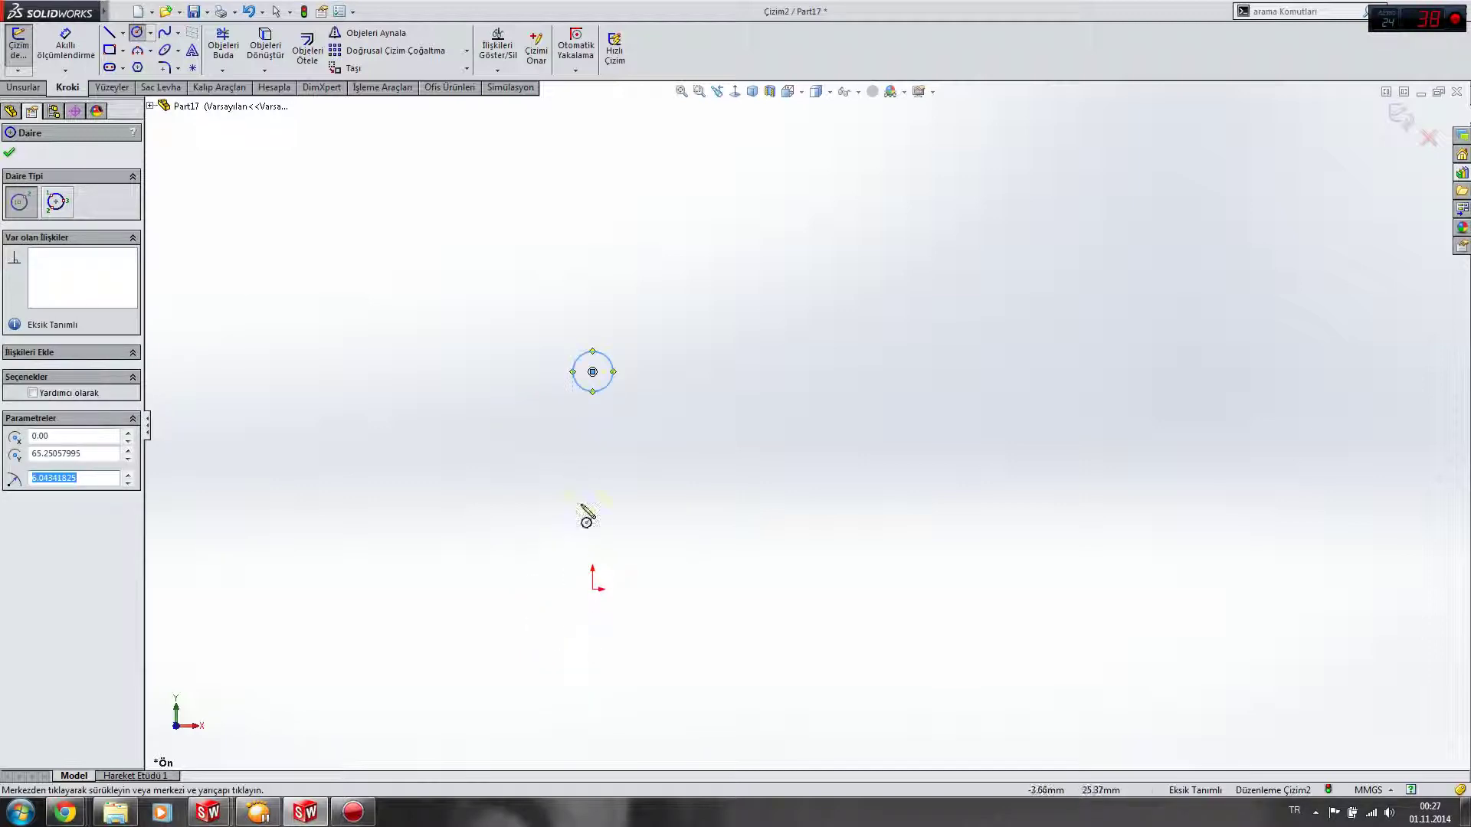
key(Escape)
- Place three sketch points scattered around the origin
click(192, 69)
click(536, 625)
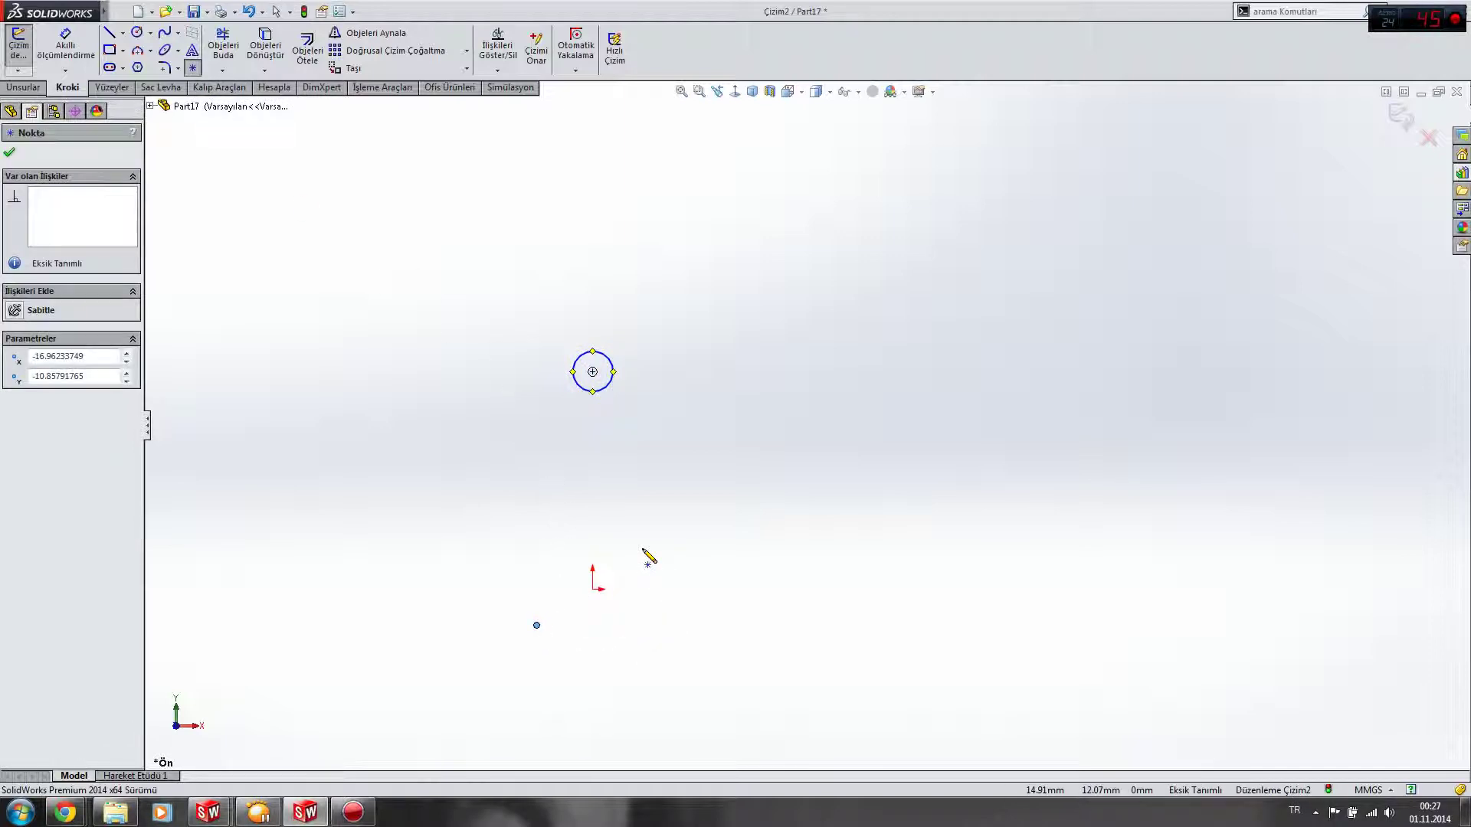
click(677, 531)
click(550, 497)
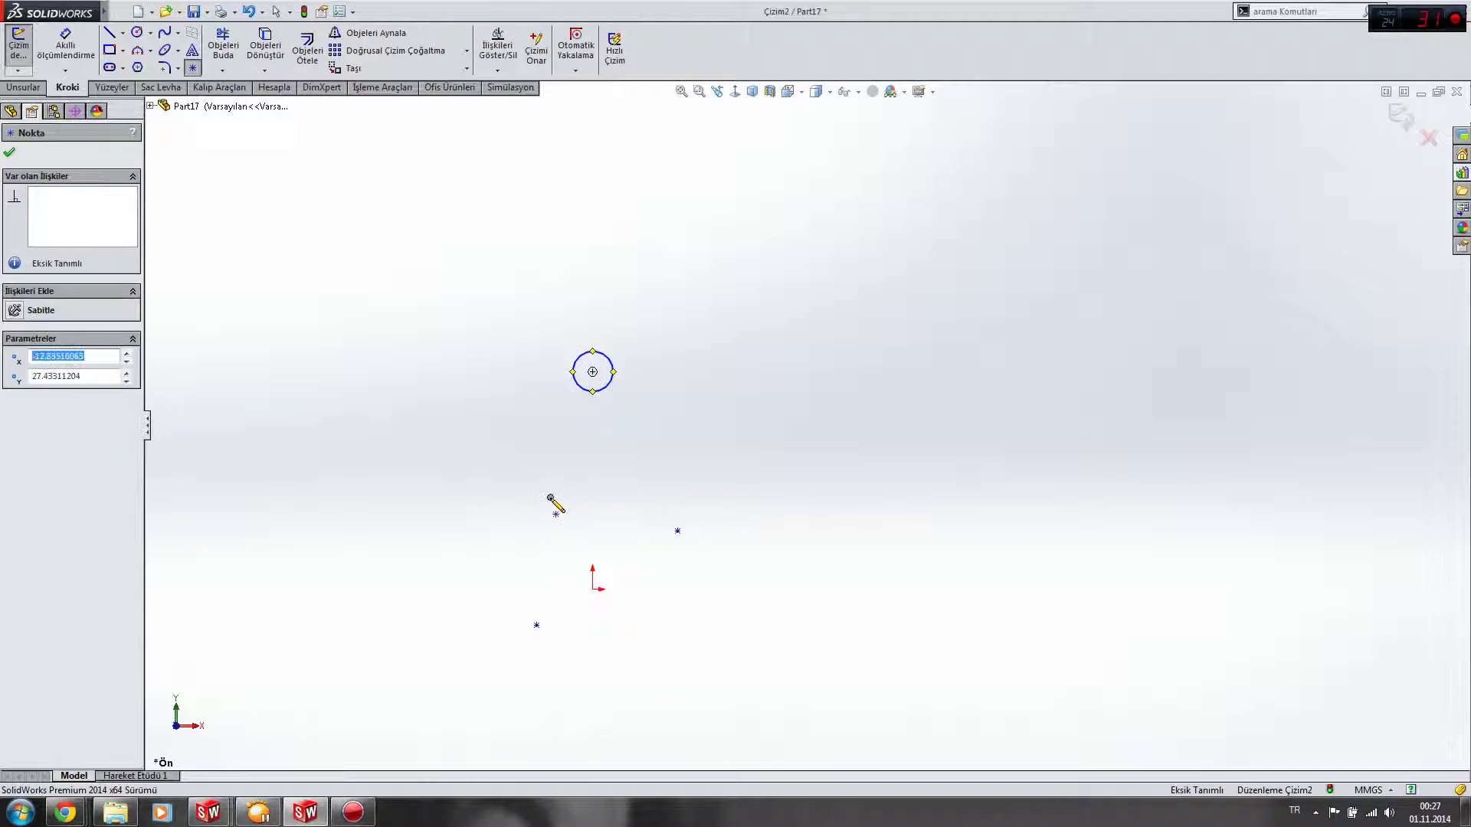
- Draw a short slanted line near the origin, then select the small circle
click(109, 32)
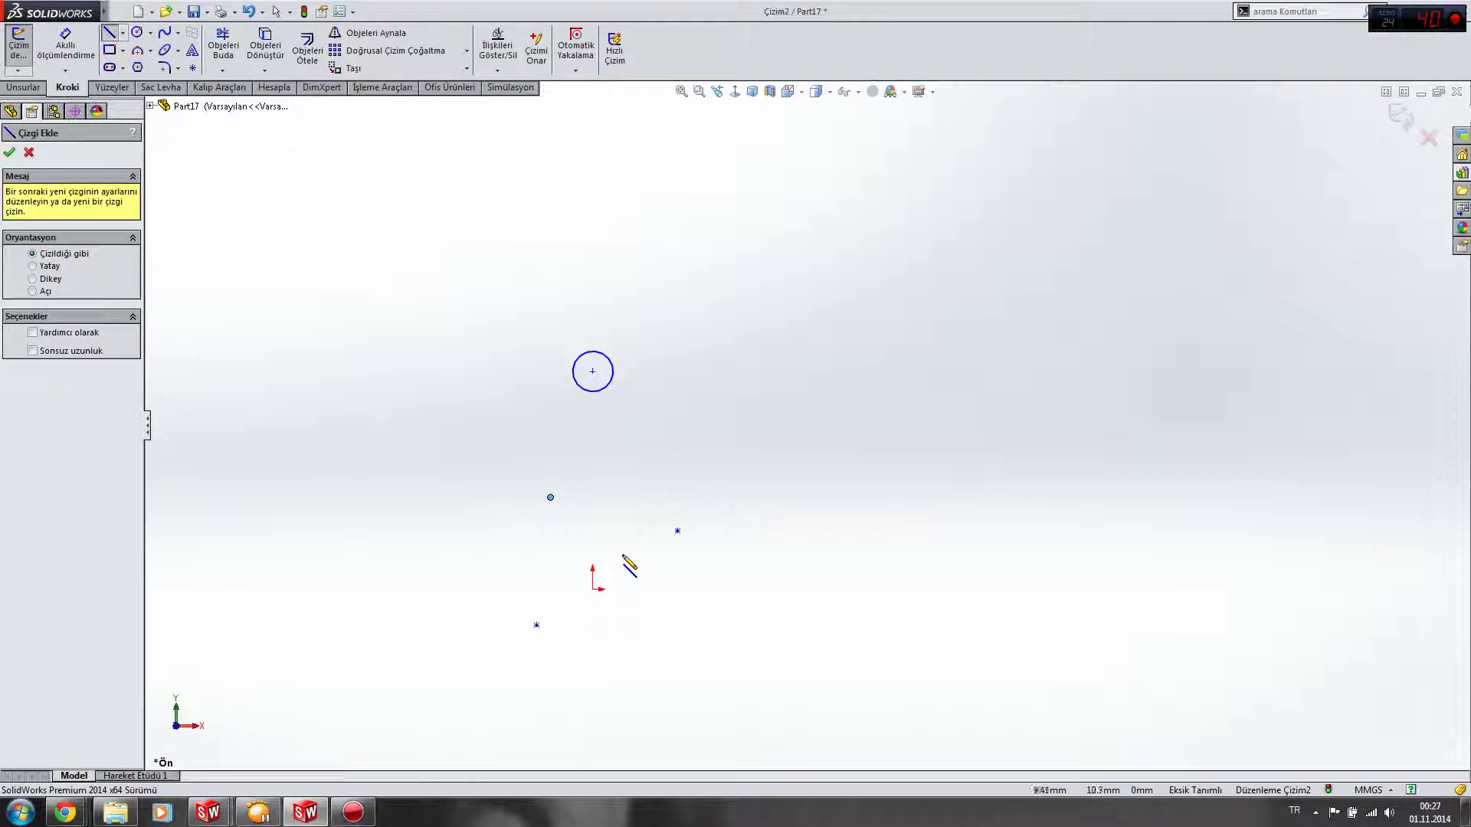
click(650, 481)
click(629, 521)
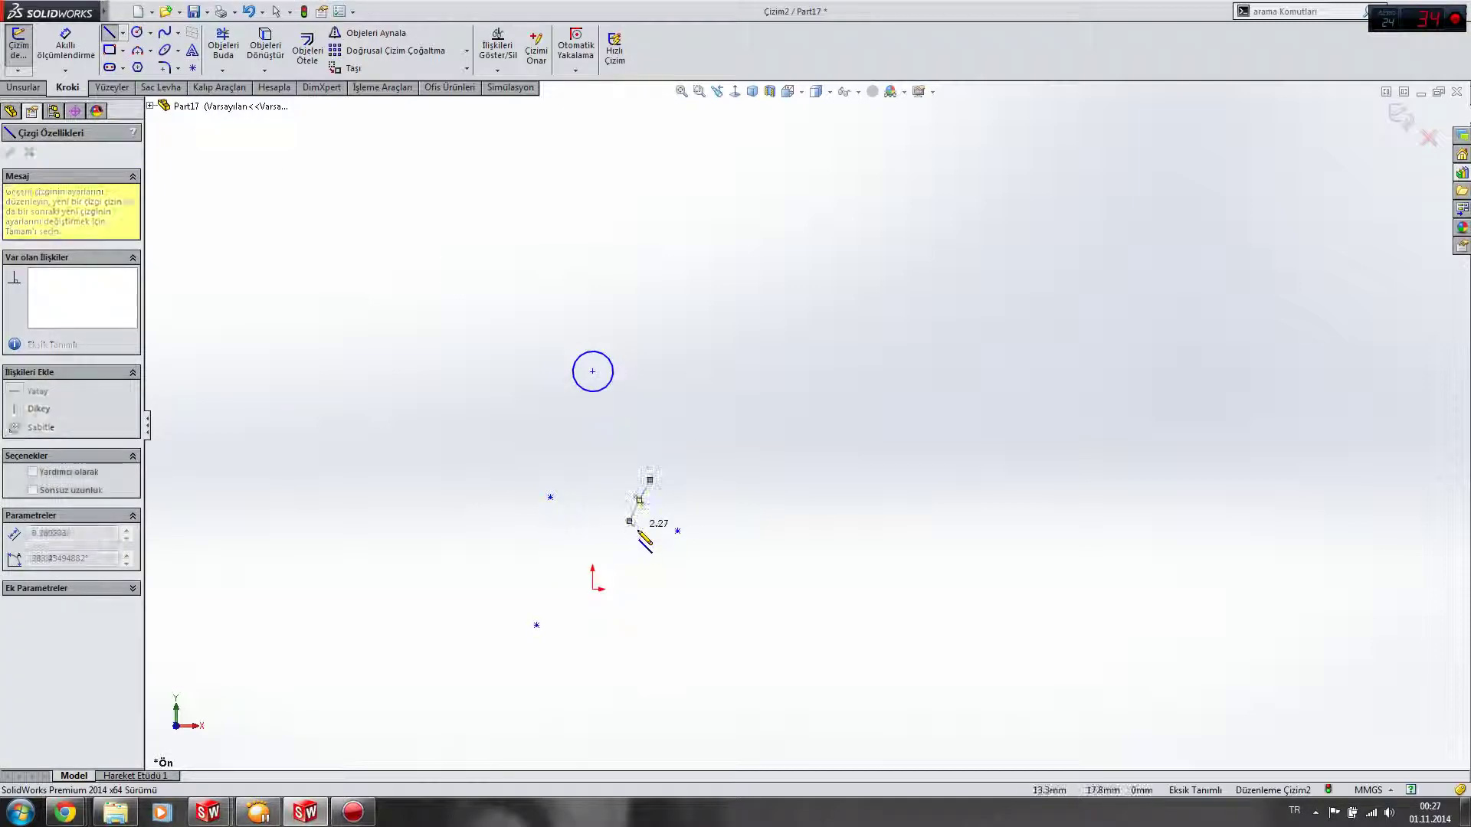
key(Escape)
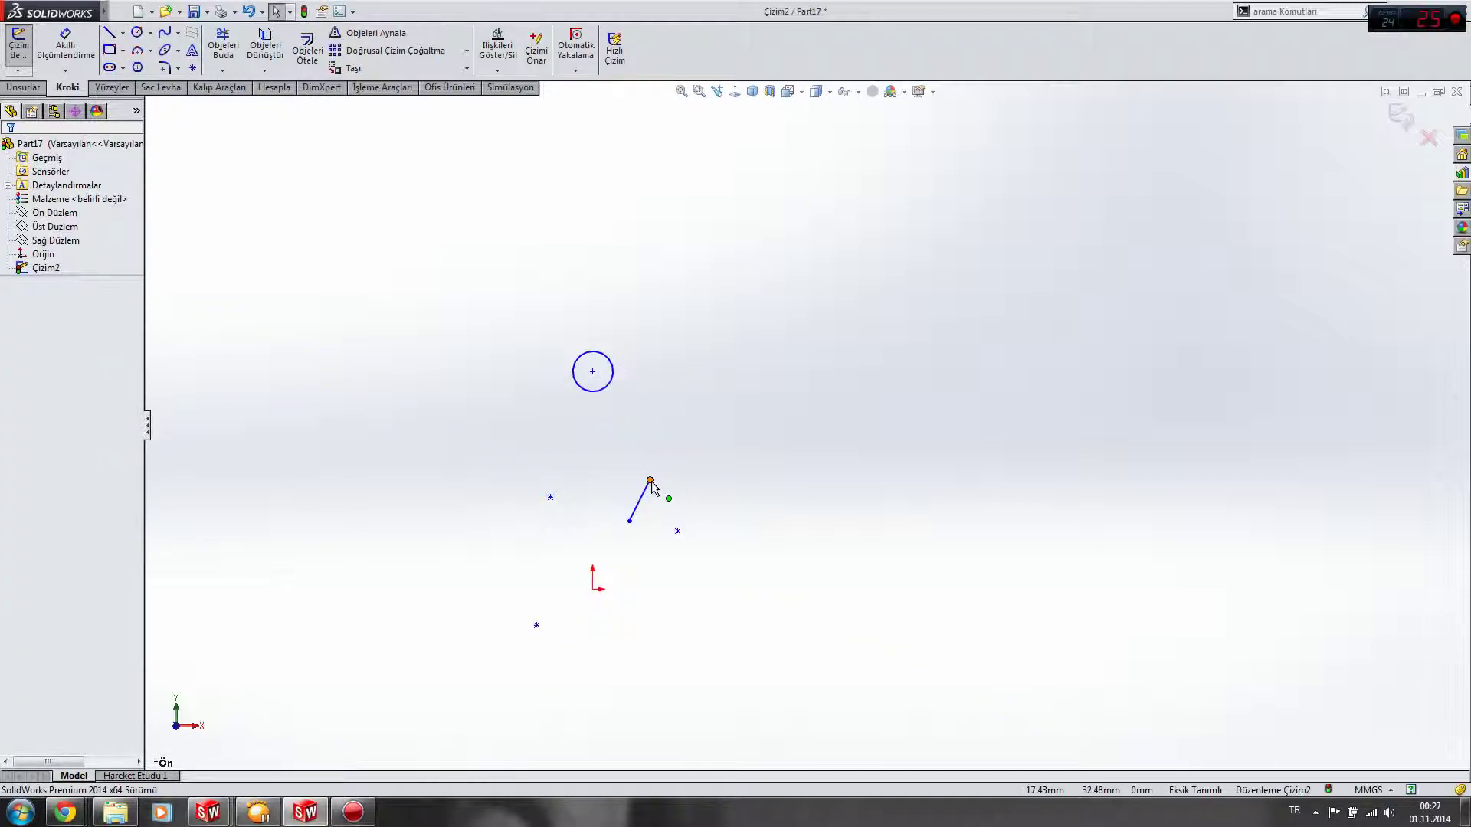
click(606, 389)
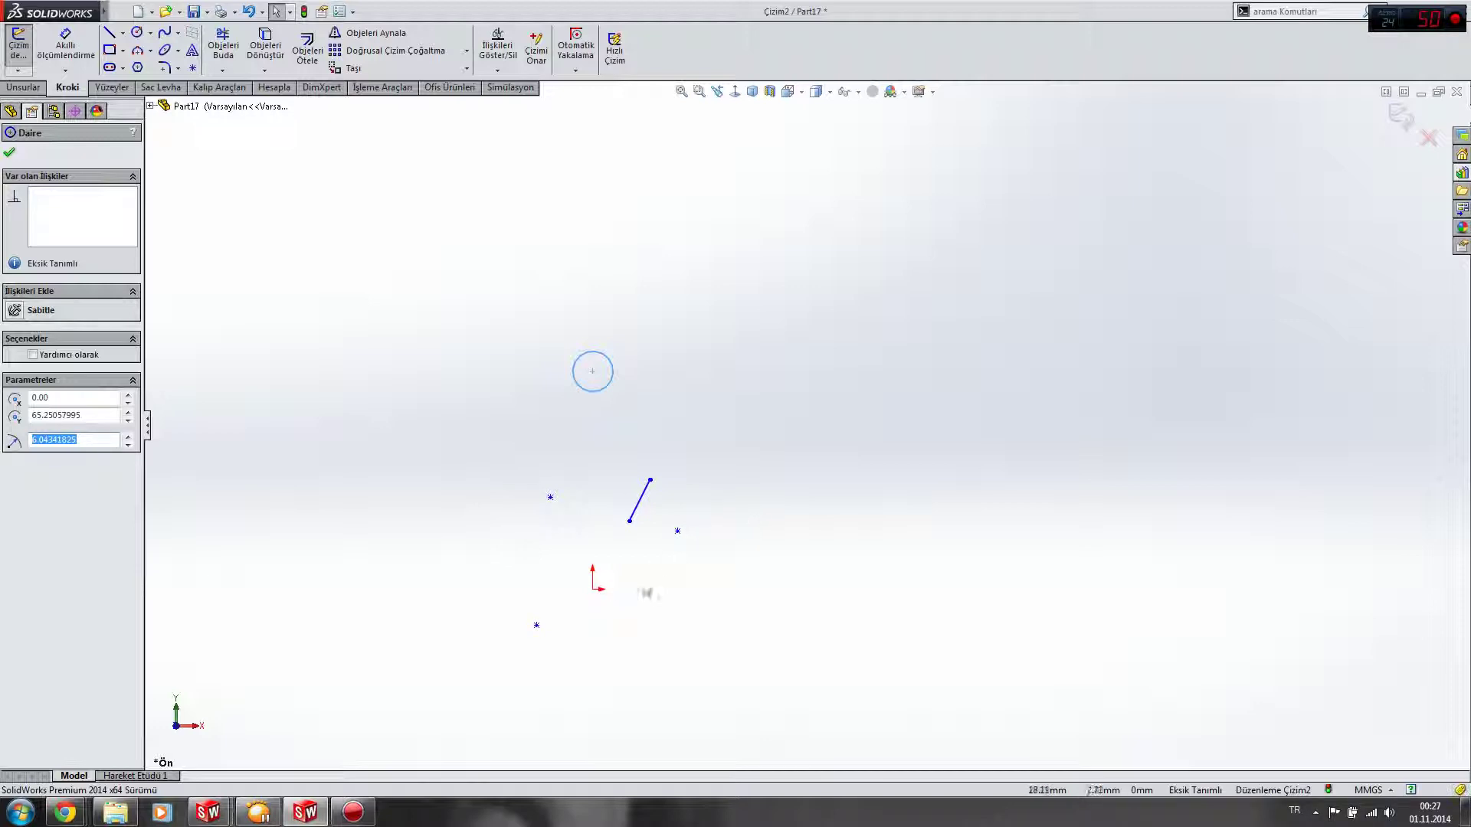
- Start a circular sketch pattern of the circle and raise the instances from 4 to 6
click(465, 50)
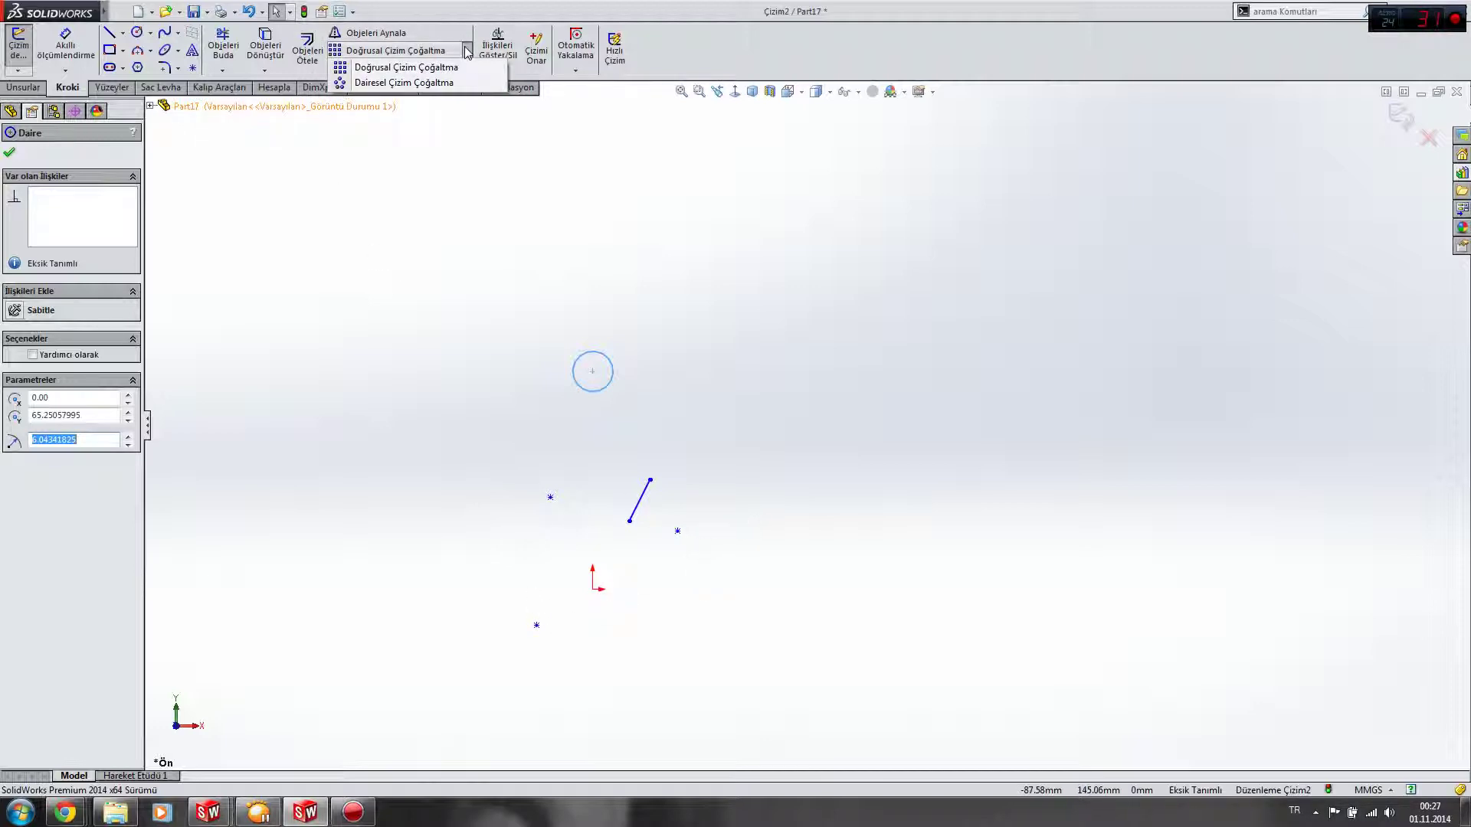
click(387, 82)
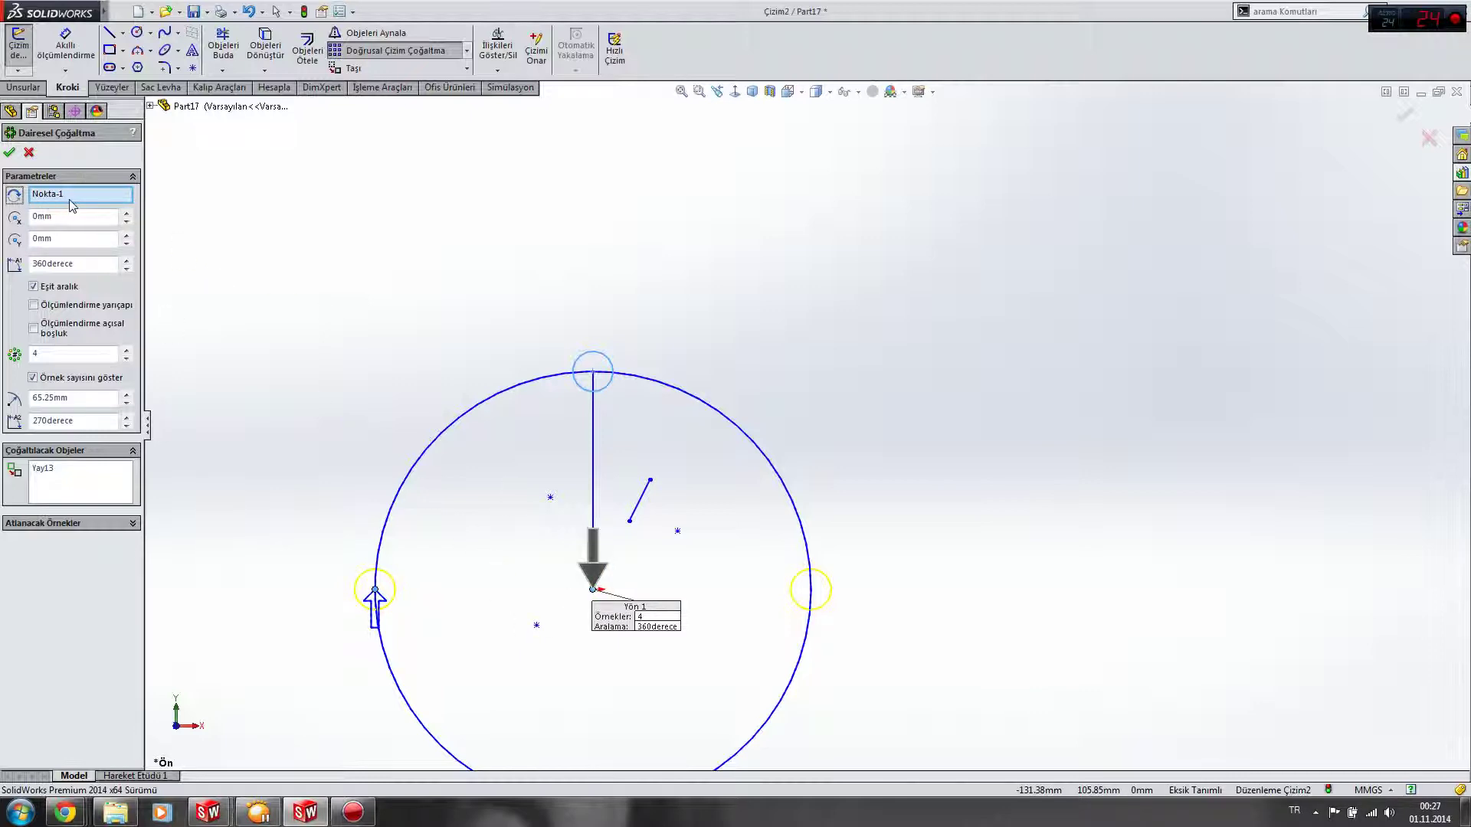
scroll(656, 640, up, 2)
scroll(697, 329, down, 2)
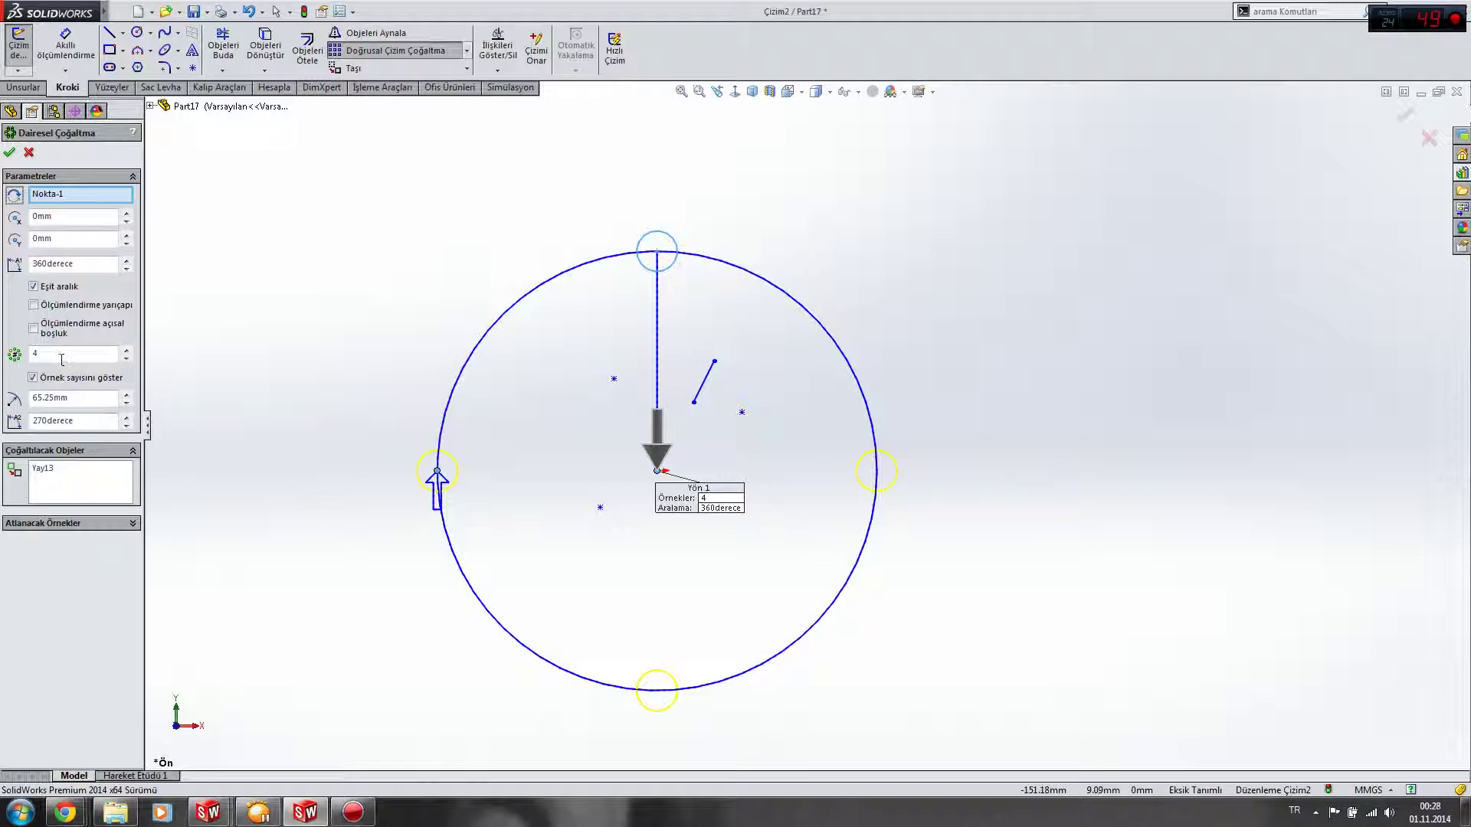
click(77, 483)
click(72, 354)
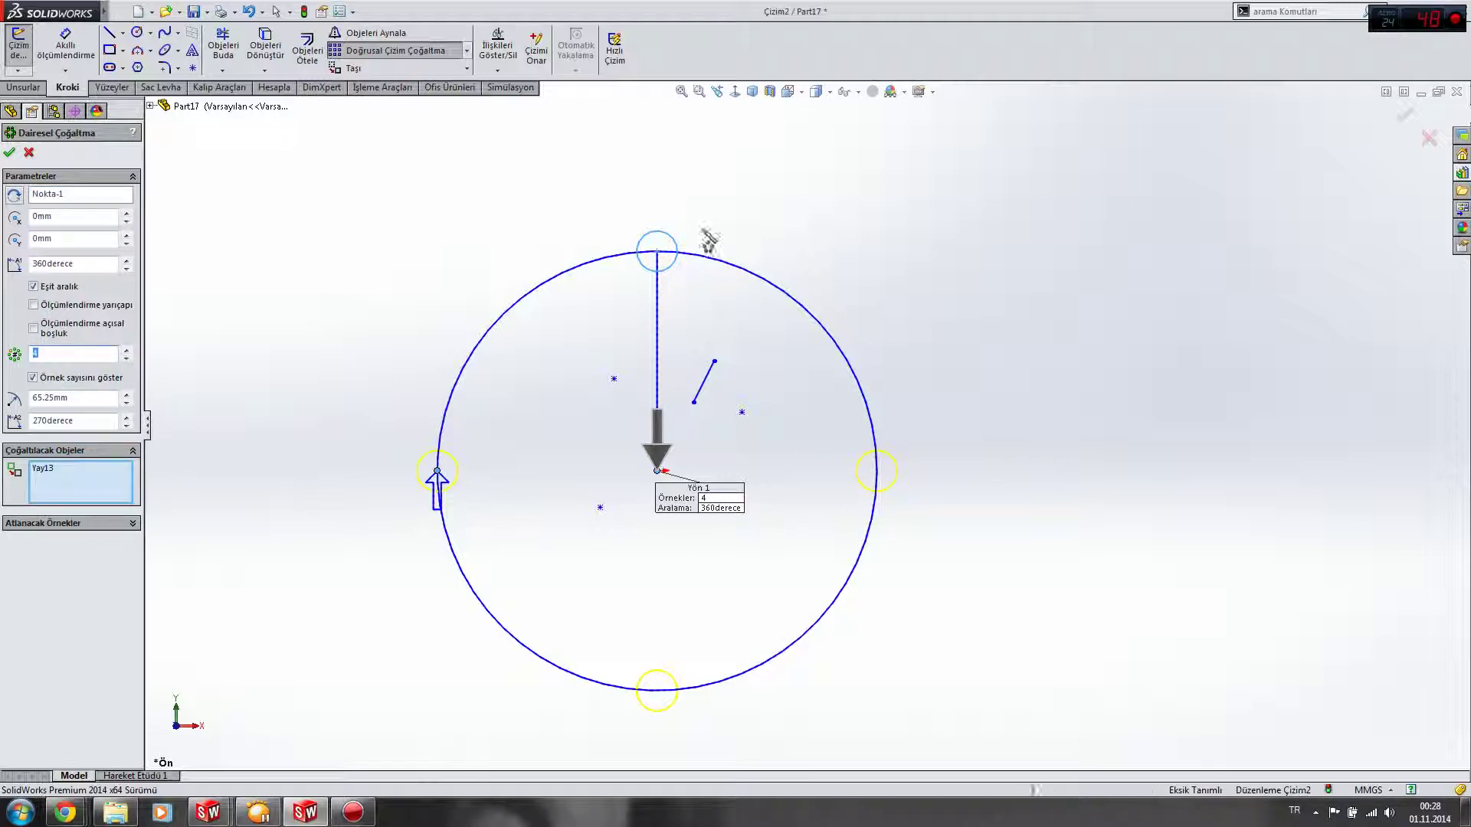
click(125, 350)
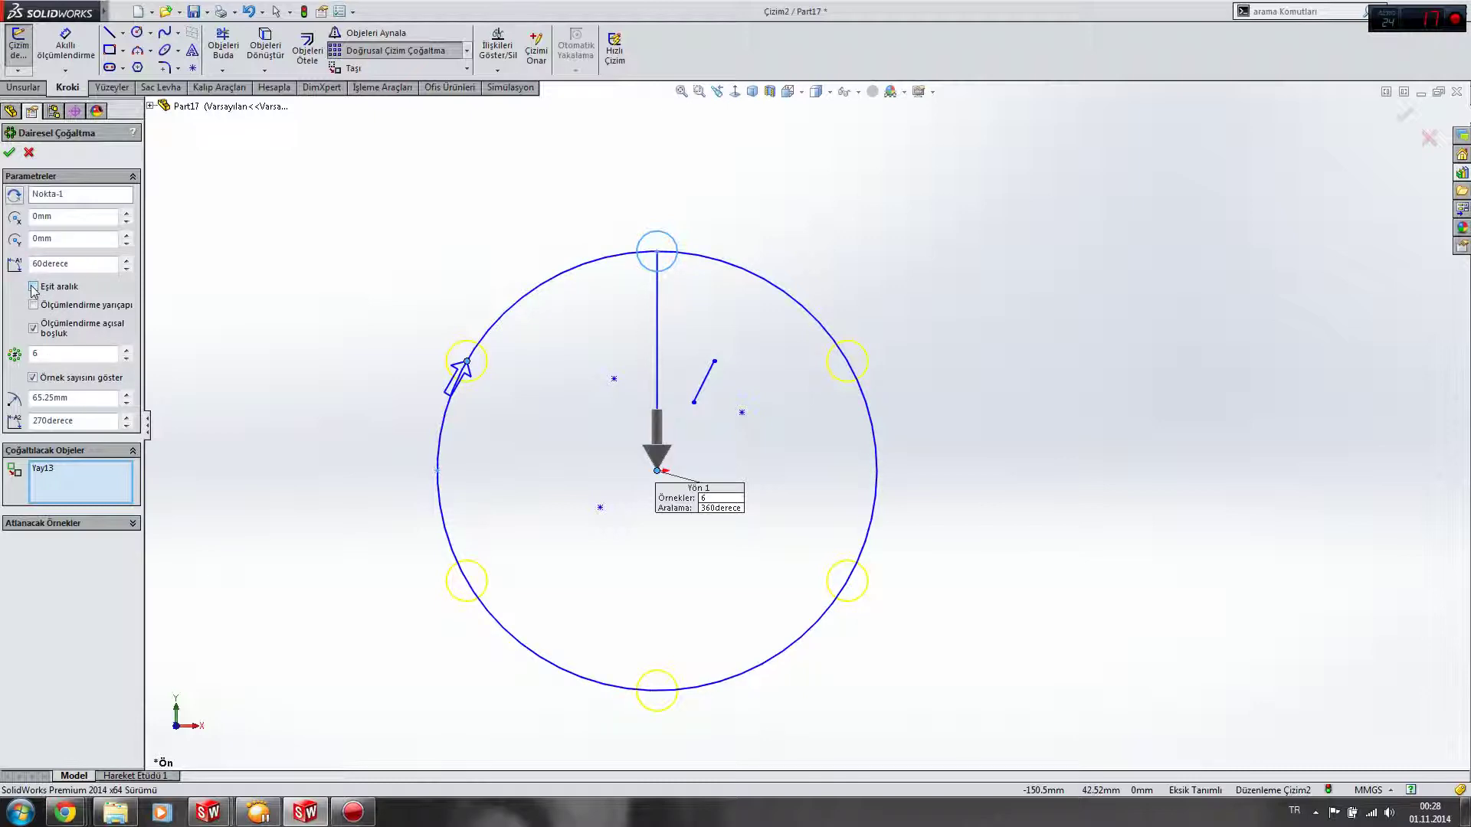
- Adjust the circular pattern's spacing angle, settling on a 20 degree value
text(40)
key(Return)
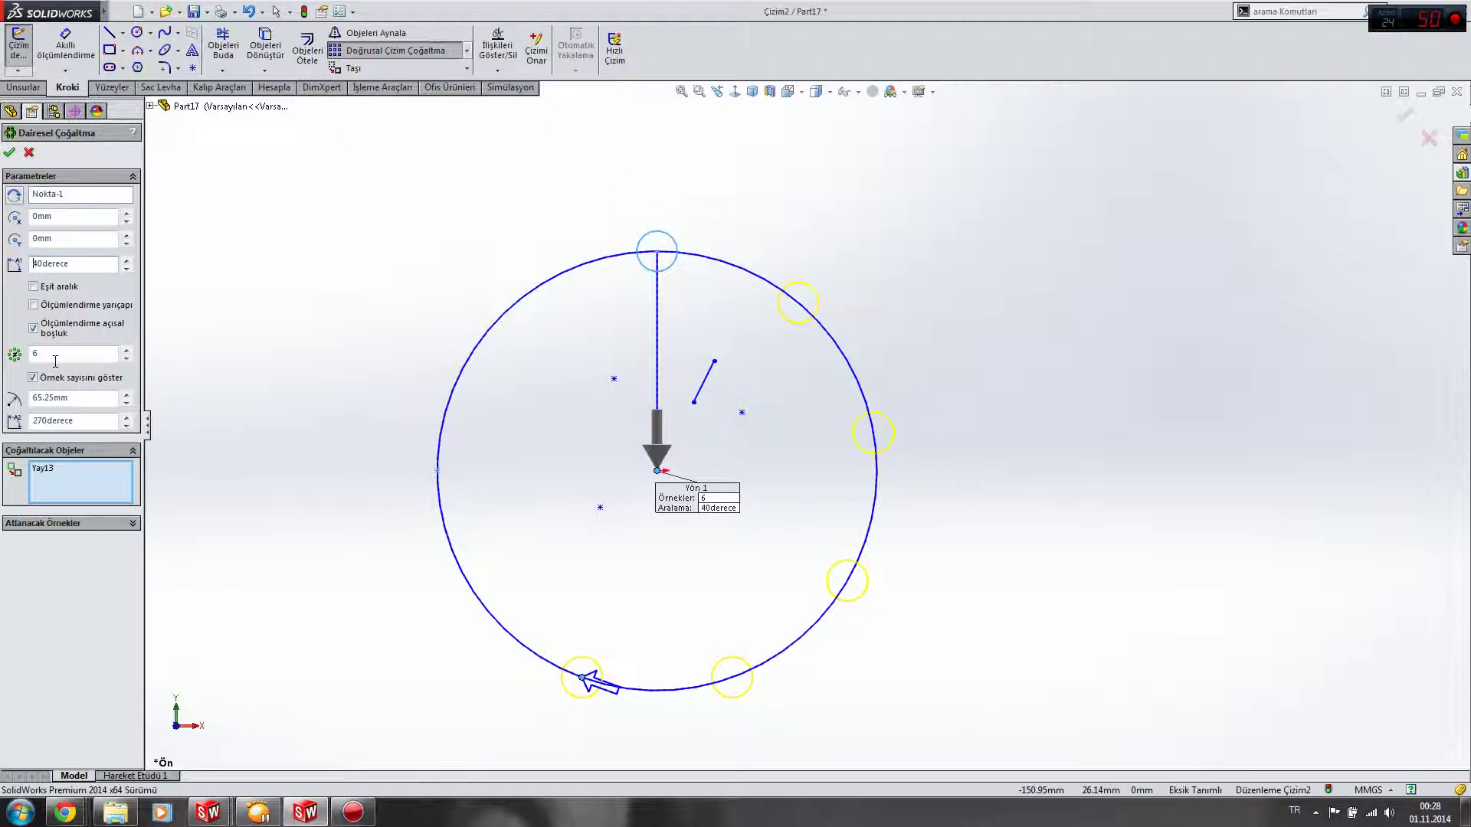
click(127, 261)
drag(127, 261, 127, 261)
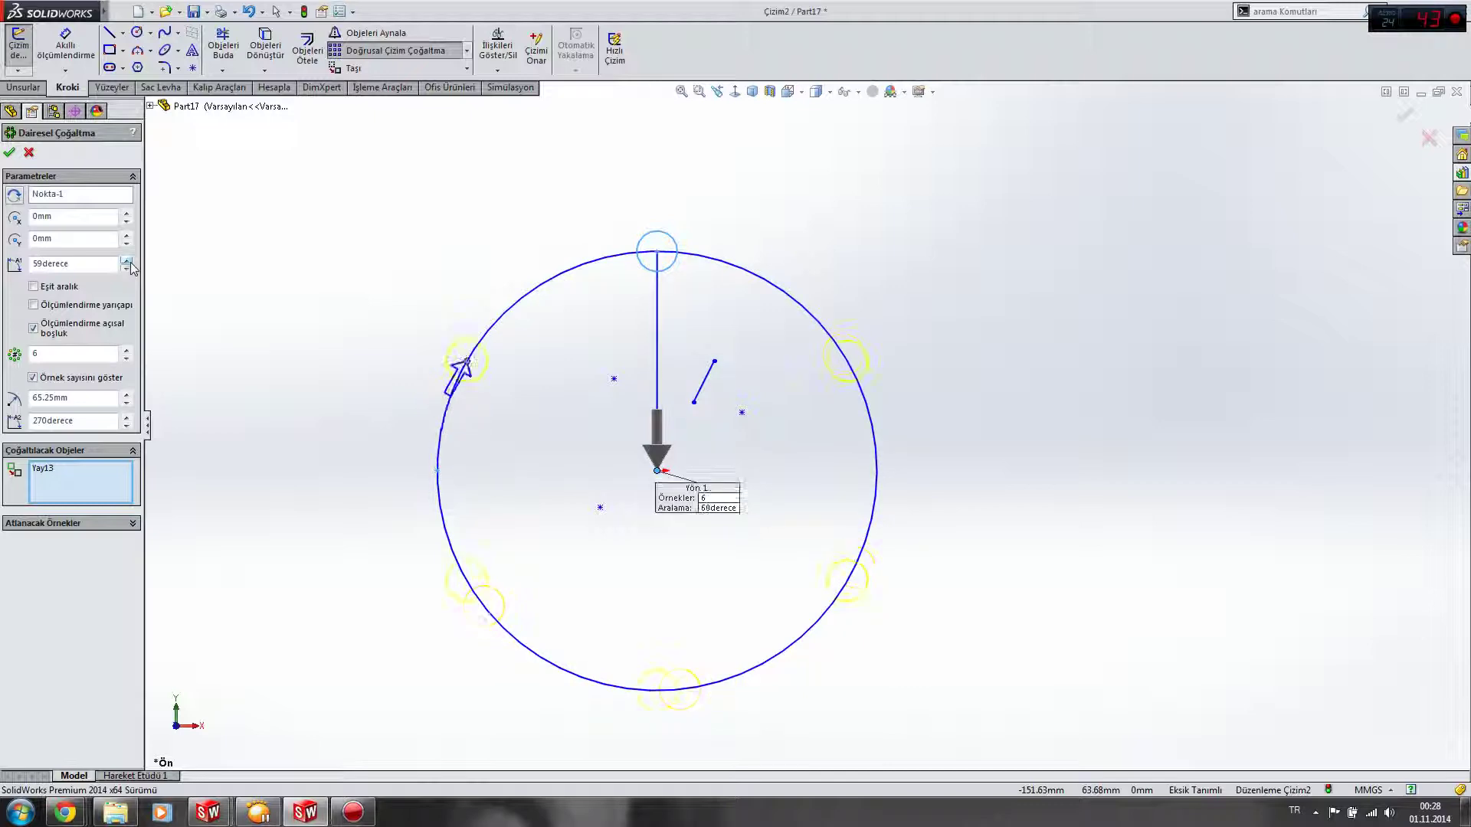
drag(126, 267, 126, 267)
click(91, 270)
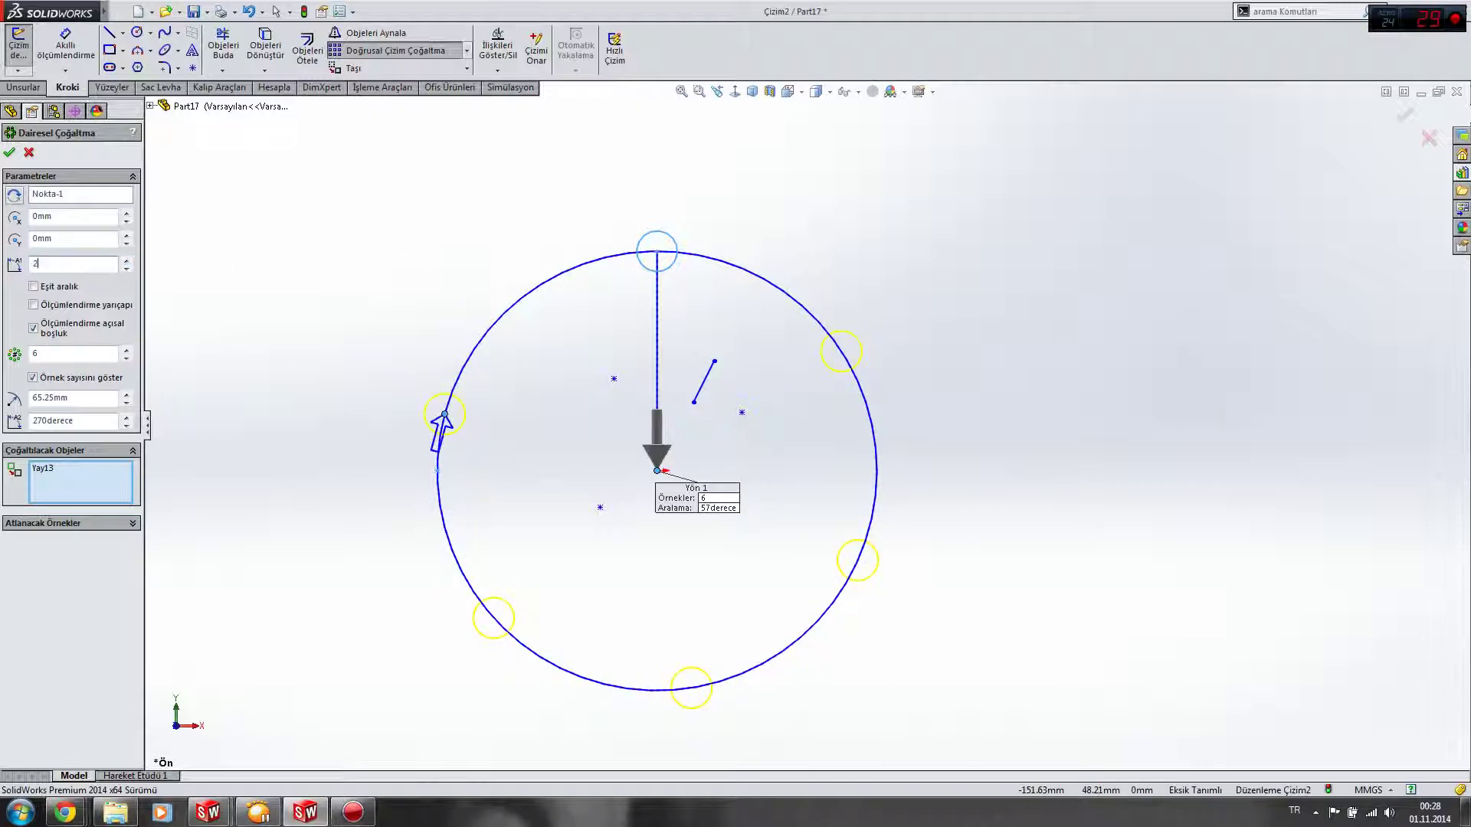
text(0)
key(Return)
- Set the pattern to 10 instances spread over the full 360 degrees
click(126, 350)
click(126, 350)
click(127, 350)
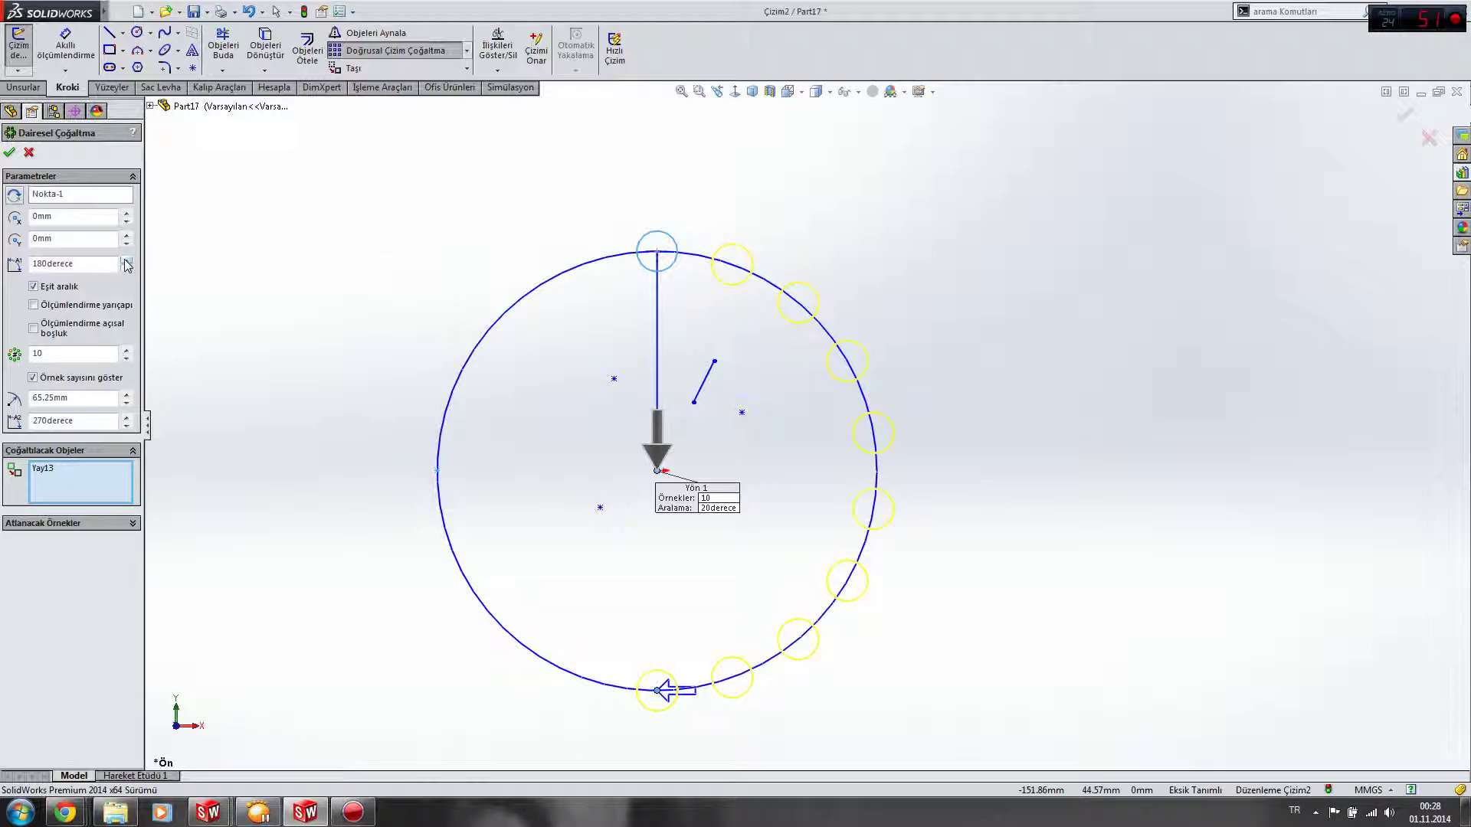
double_click(99, 265)
text(0)
key(Return)
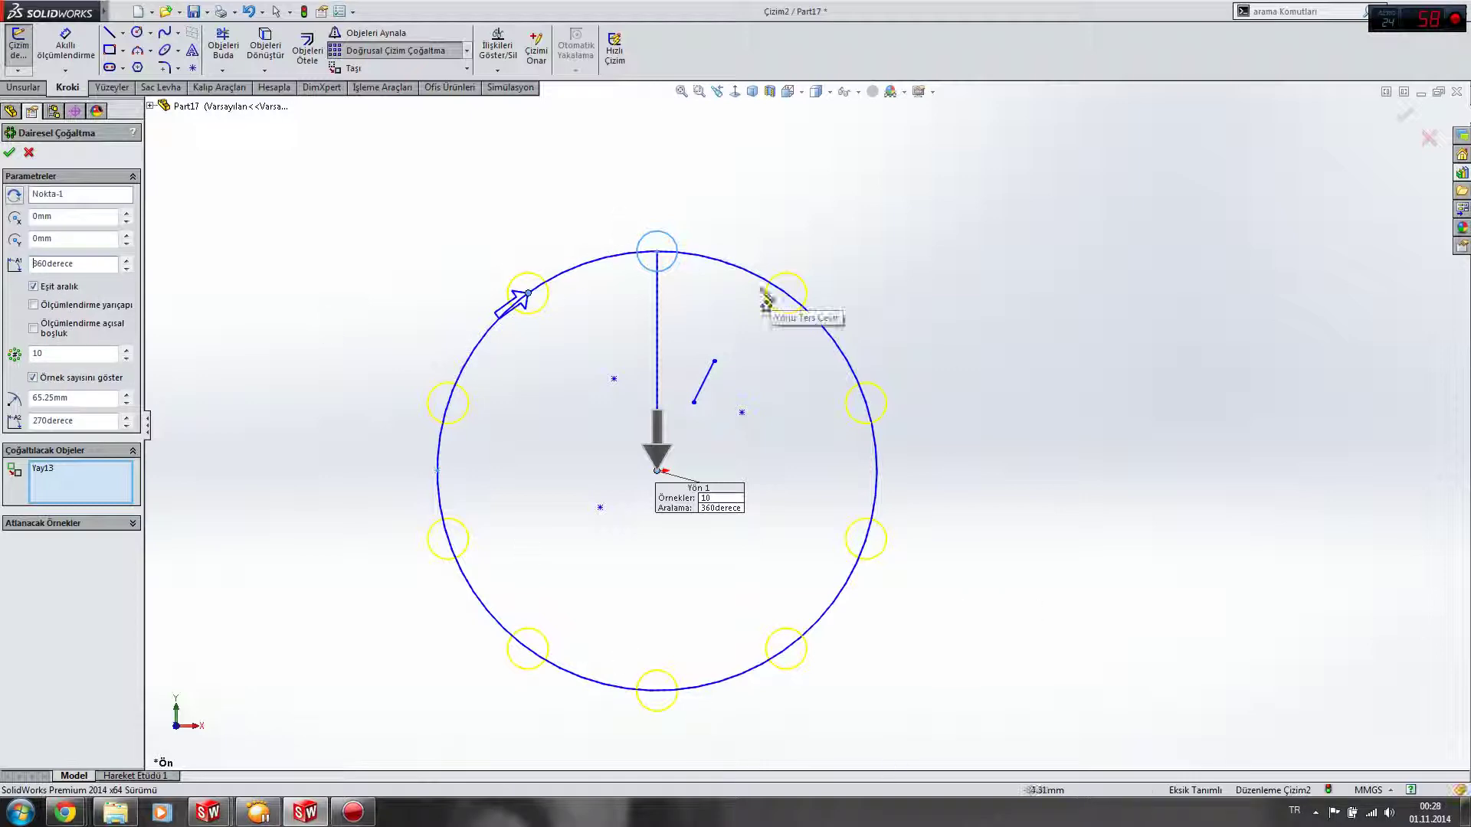
double_click(63, 355)
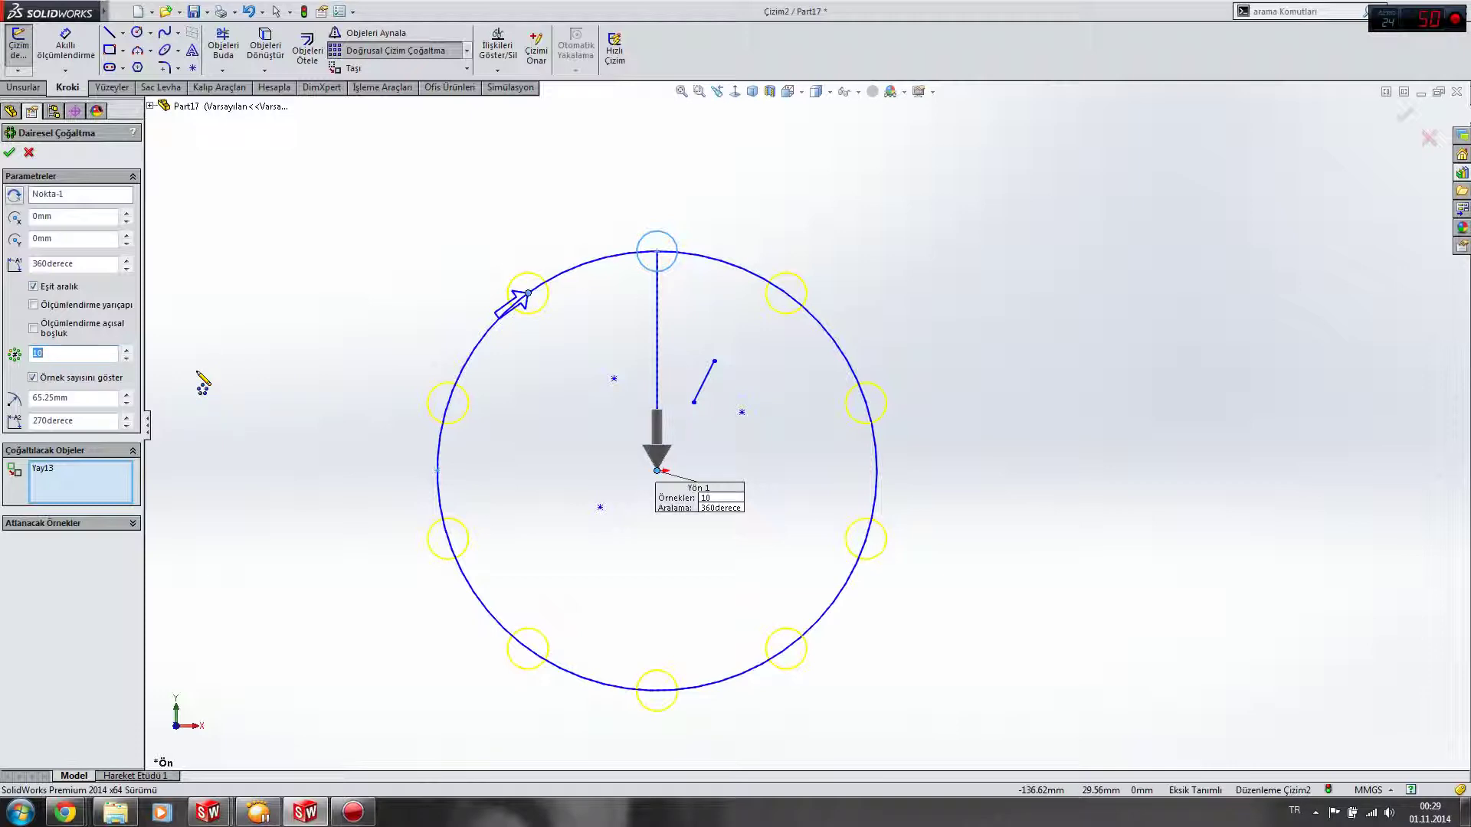
- Try several different sketch points as the circular pattern's centre
click(60, 195)
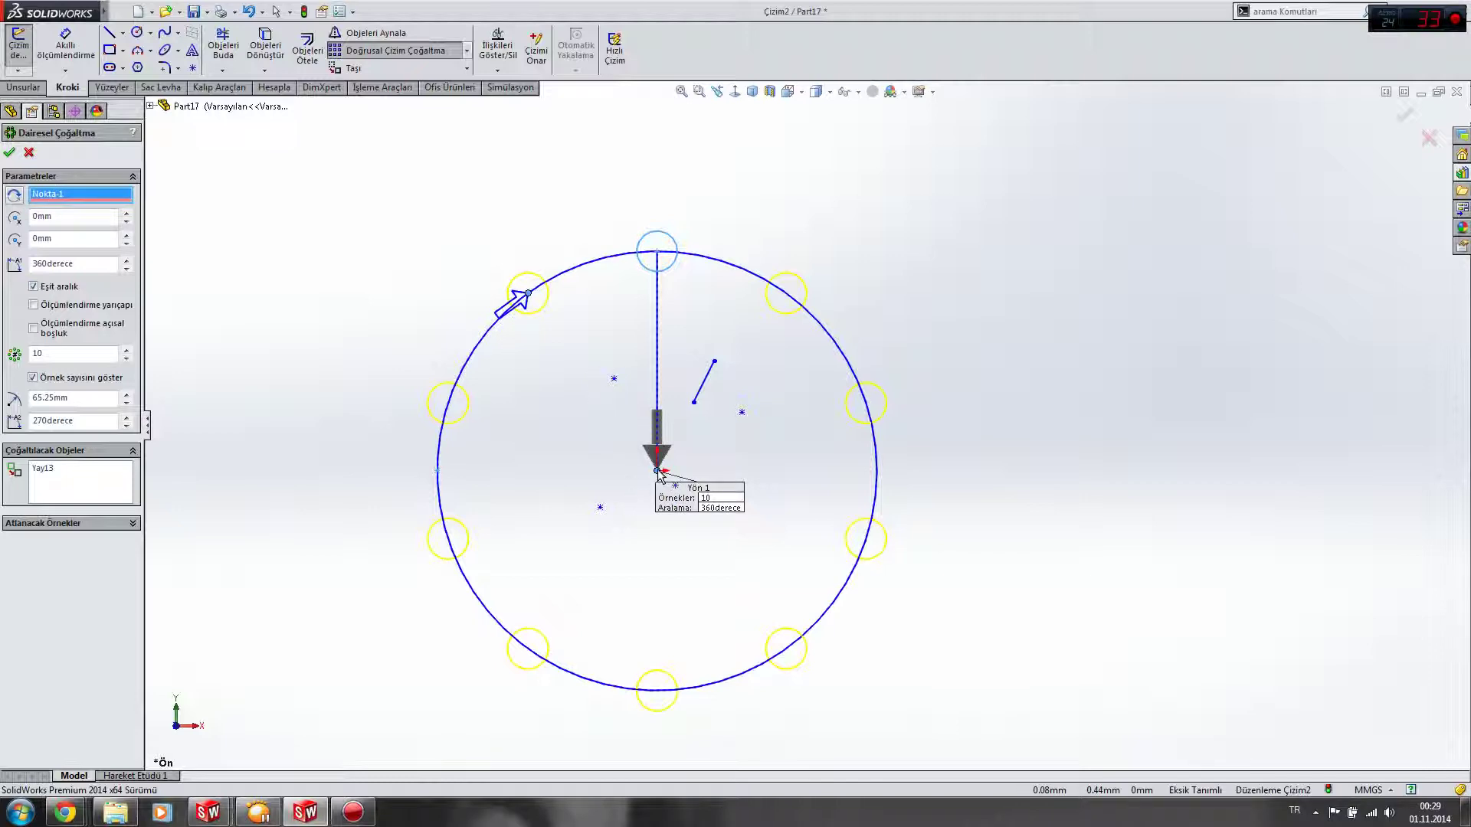
click(693, 402)
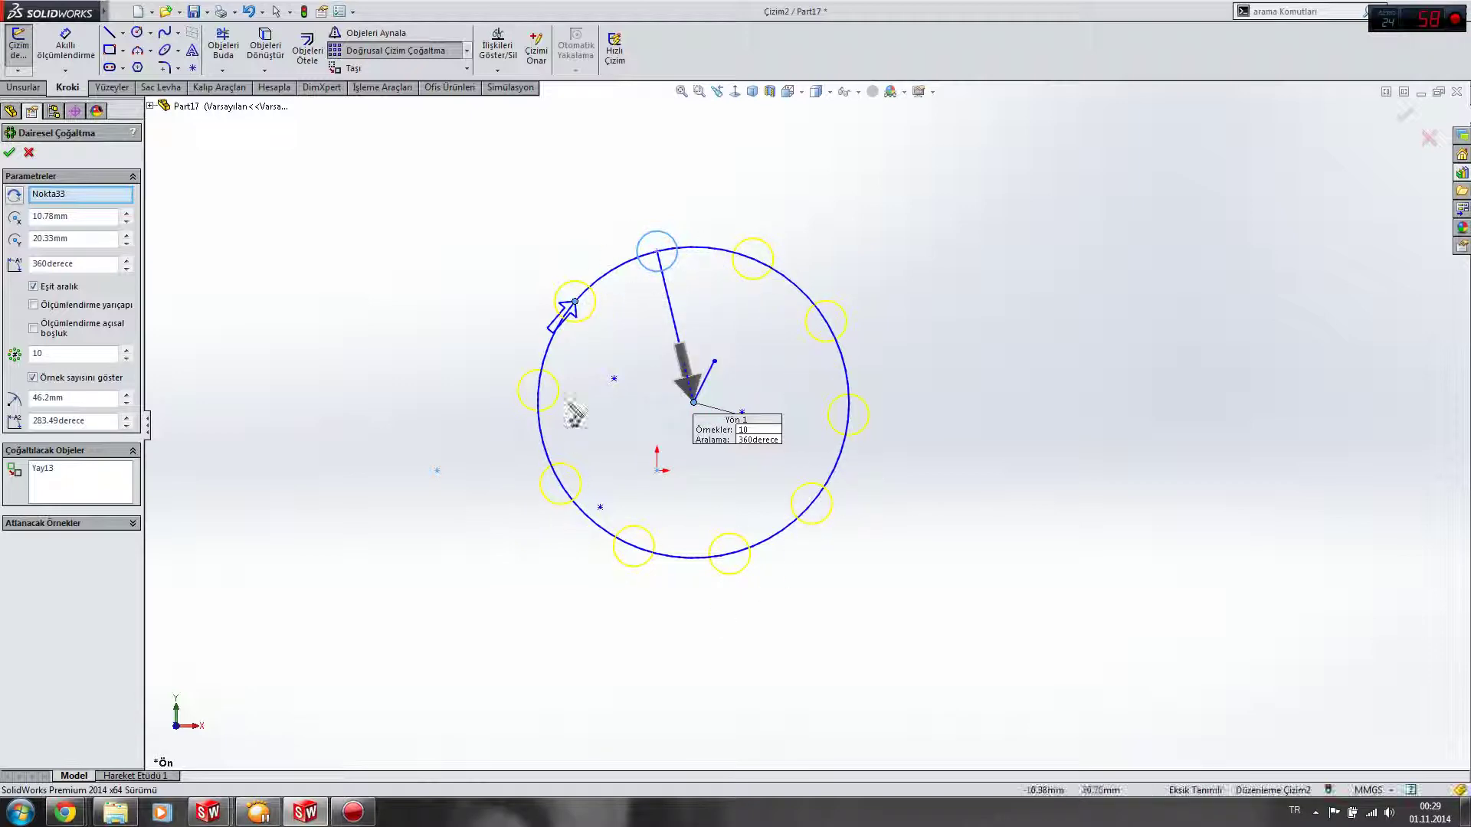
click(613, 379)
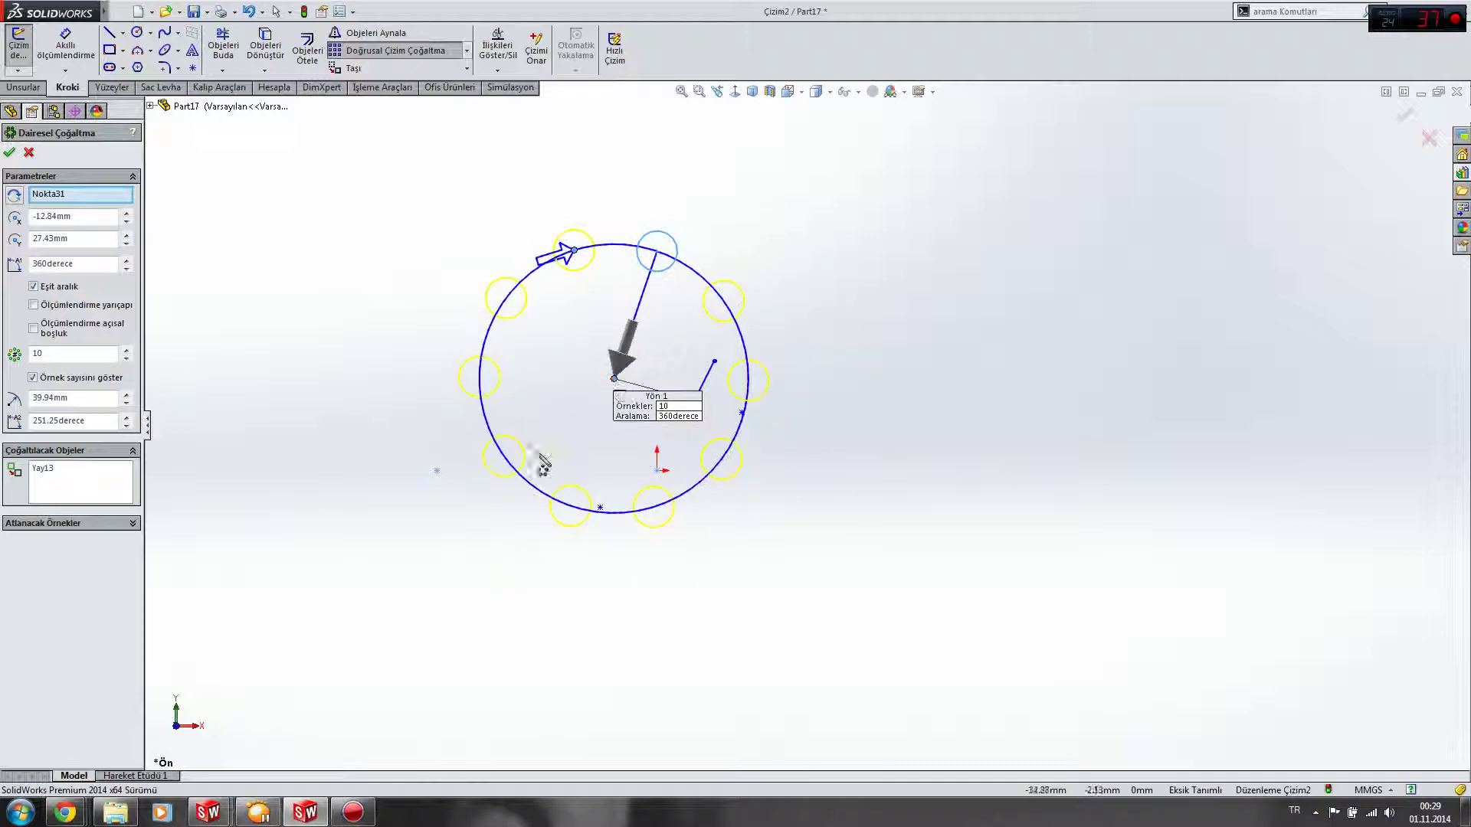
click(740, 415)
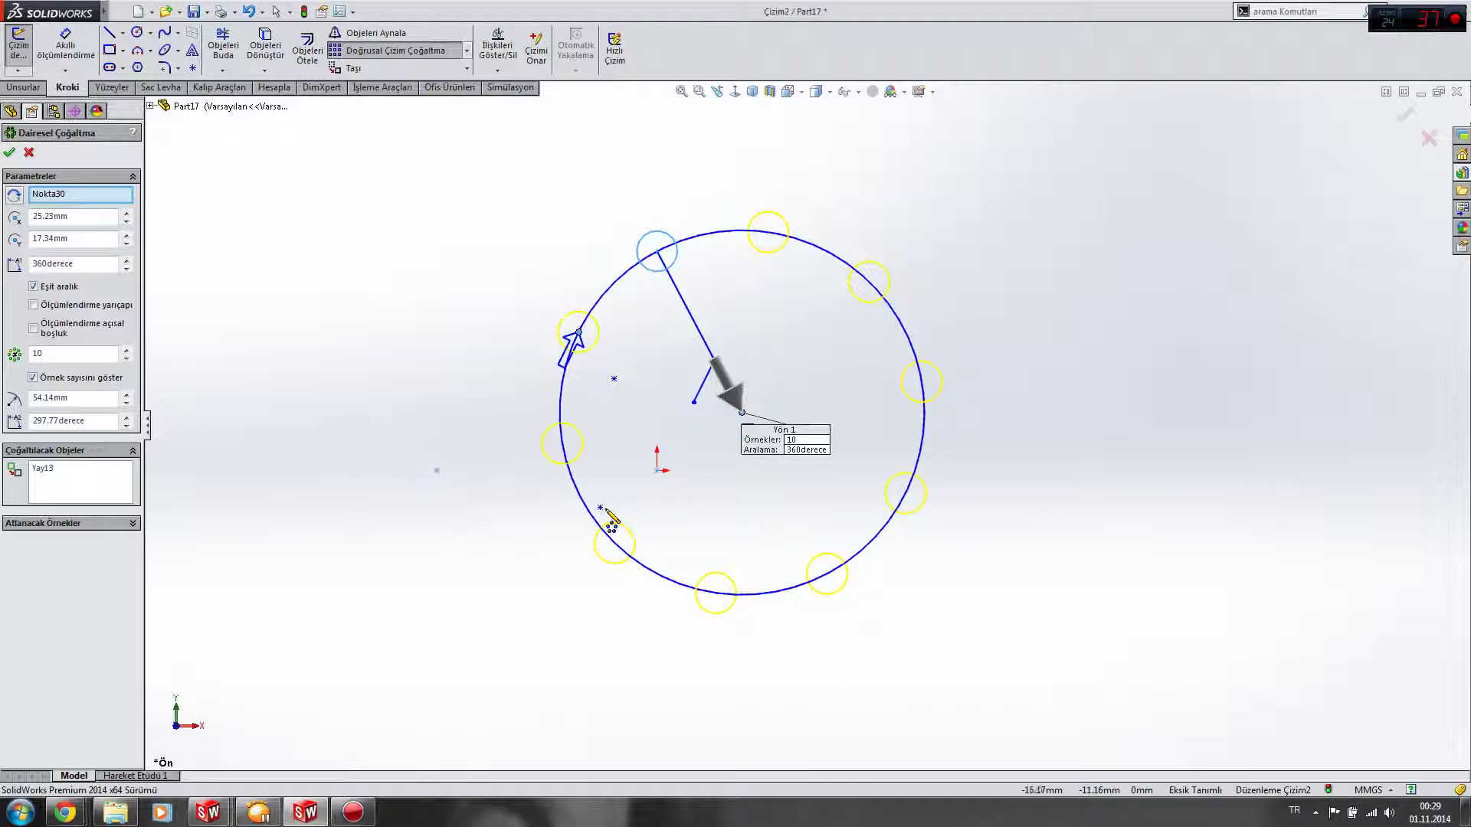
click(599, 507)
- Cancel the circular pattern and box-select all remaining sketch entities
key(z)
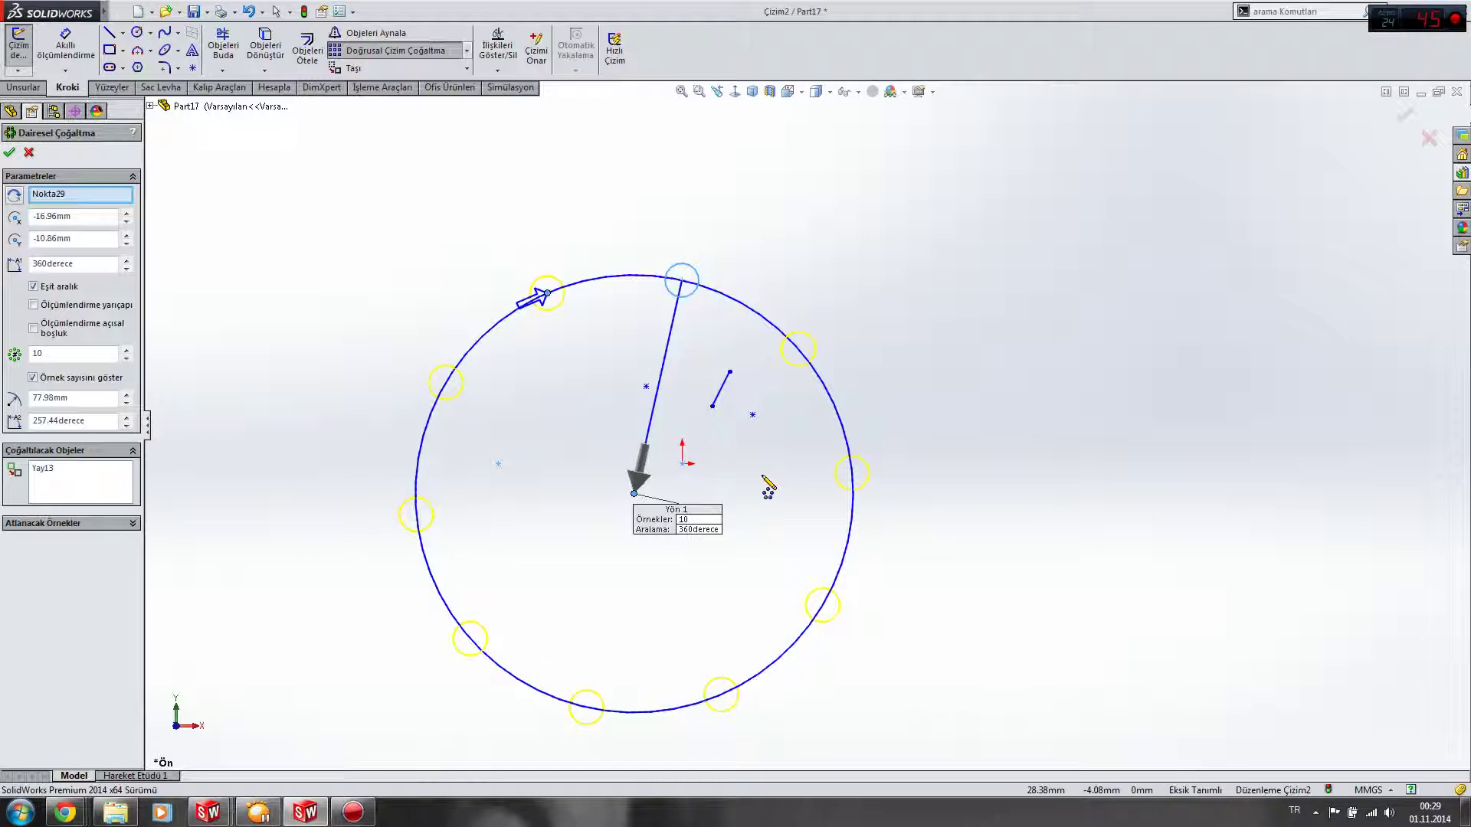
click(29, 151)
drag(877, 587, 442, 206)
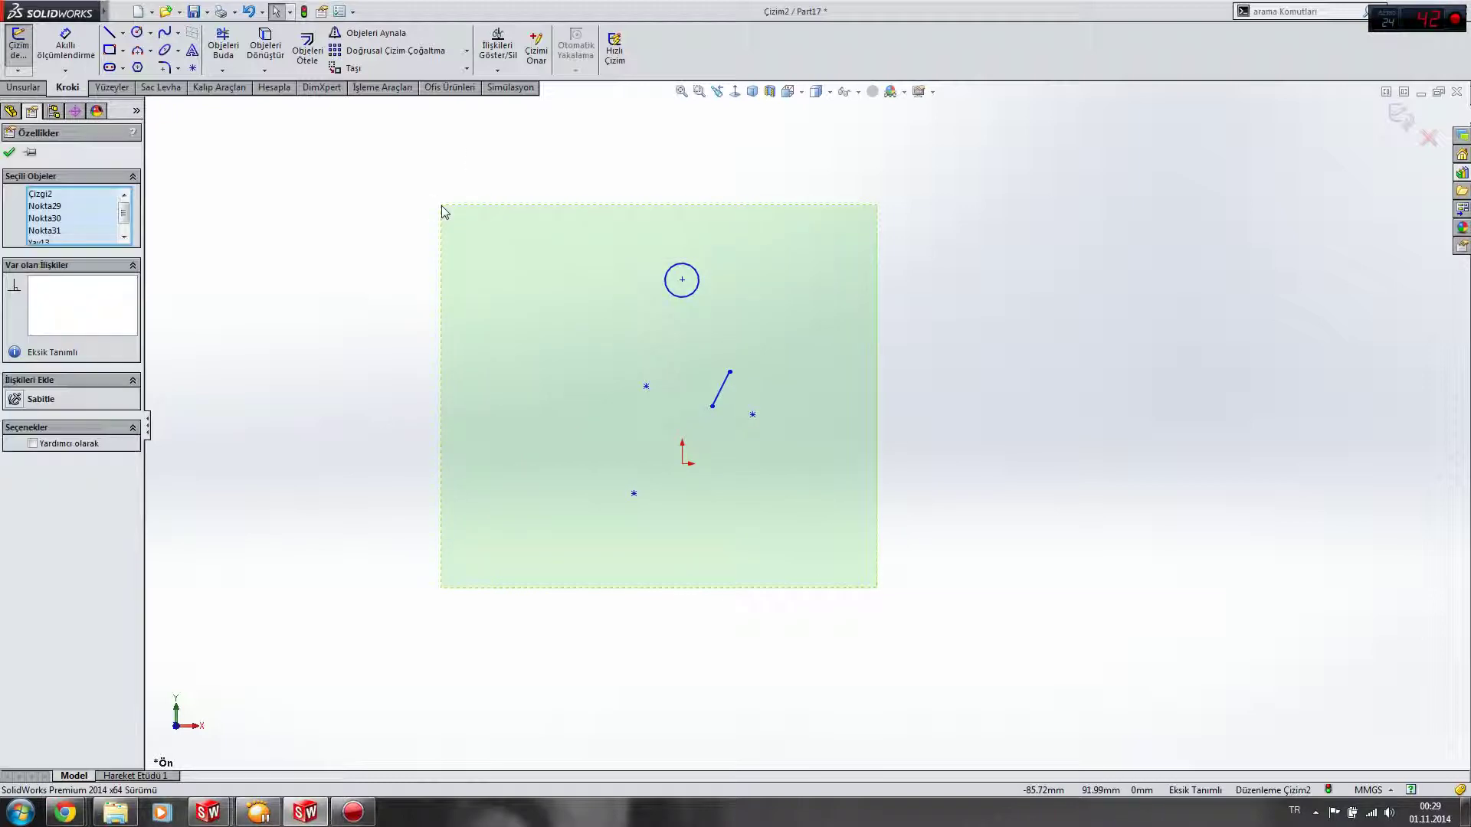
- Delete the old sketch entities and draw a corner rectangle
key(Delete)
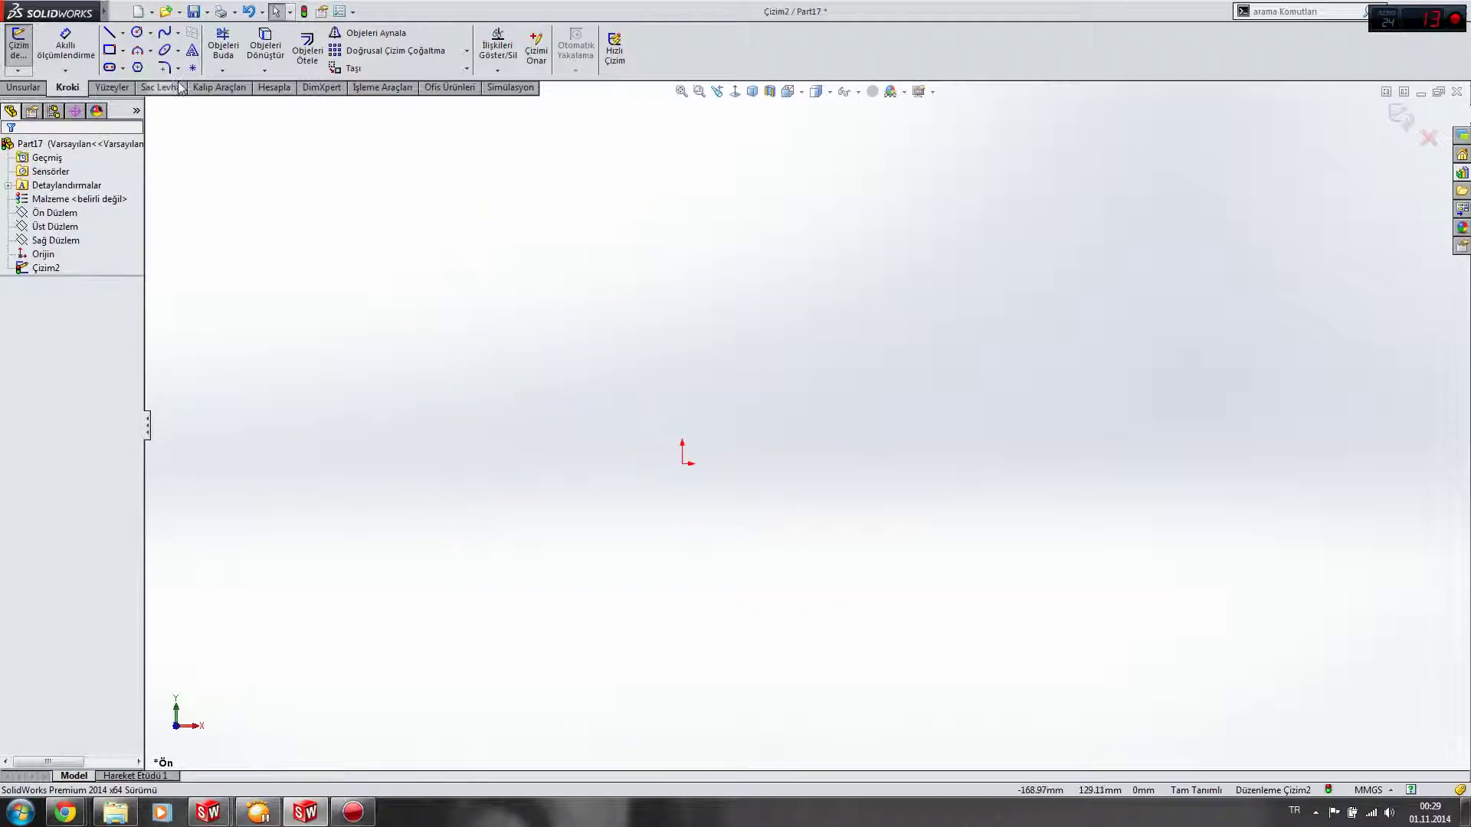
click(110, 50)
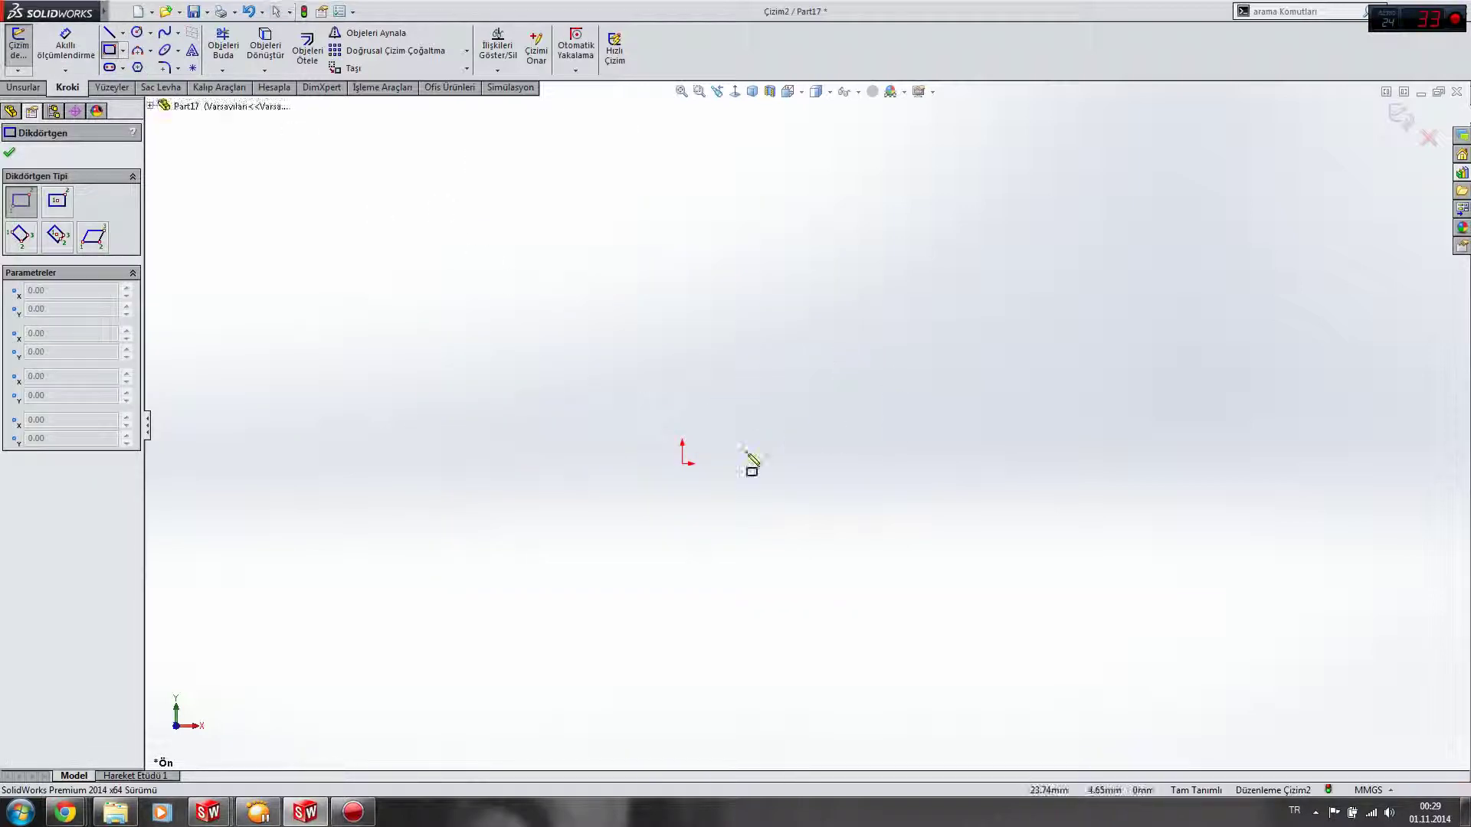
click(747, 341)
click(942, 452)
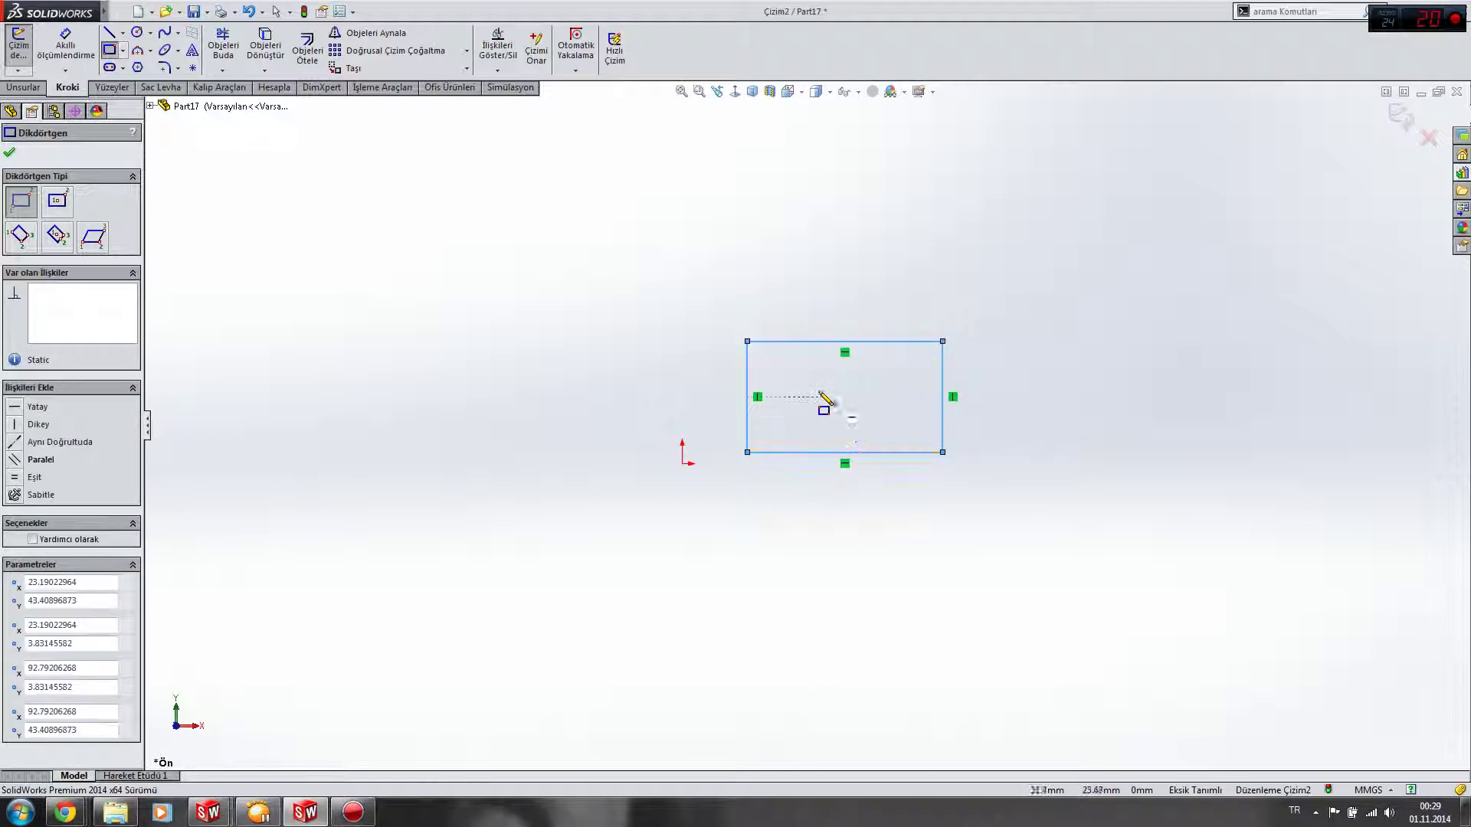
- Add a circle at the rectangle's centre, then select both entities
click(136, 32)
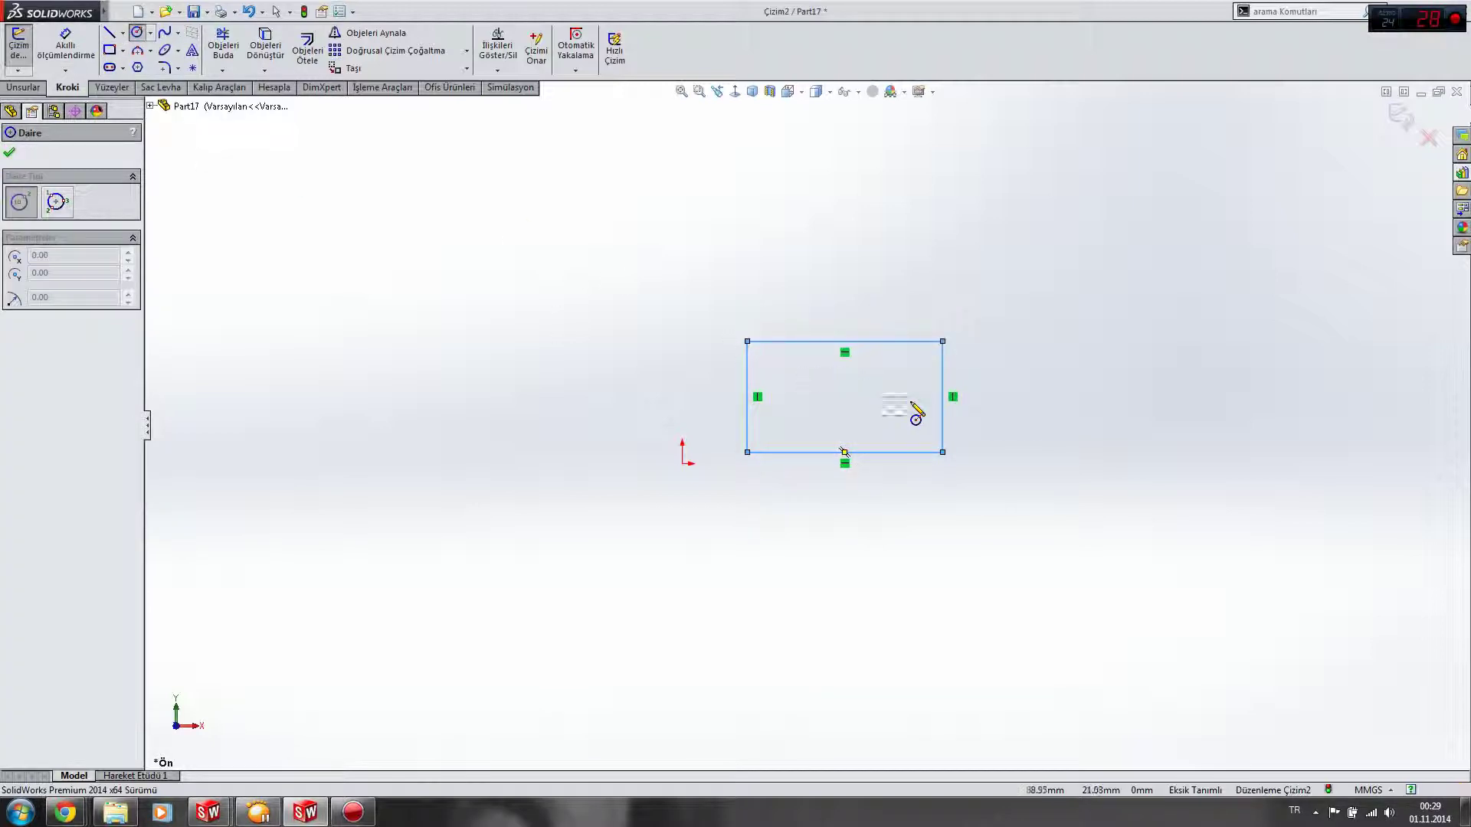
click(844, 397)
click(870, 421)
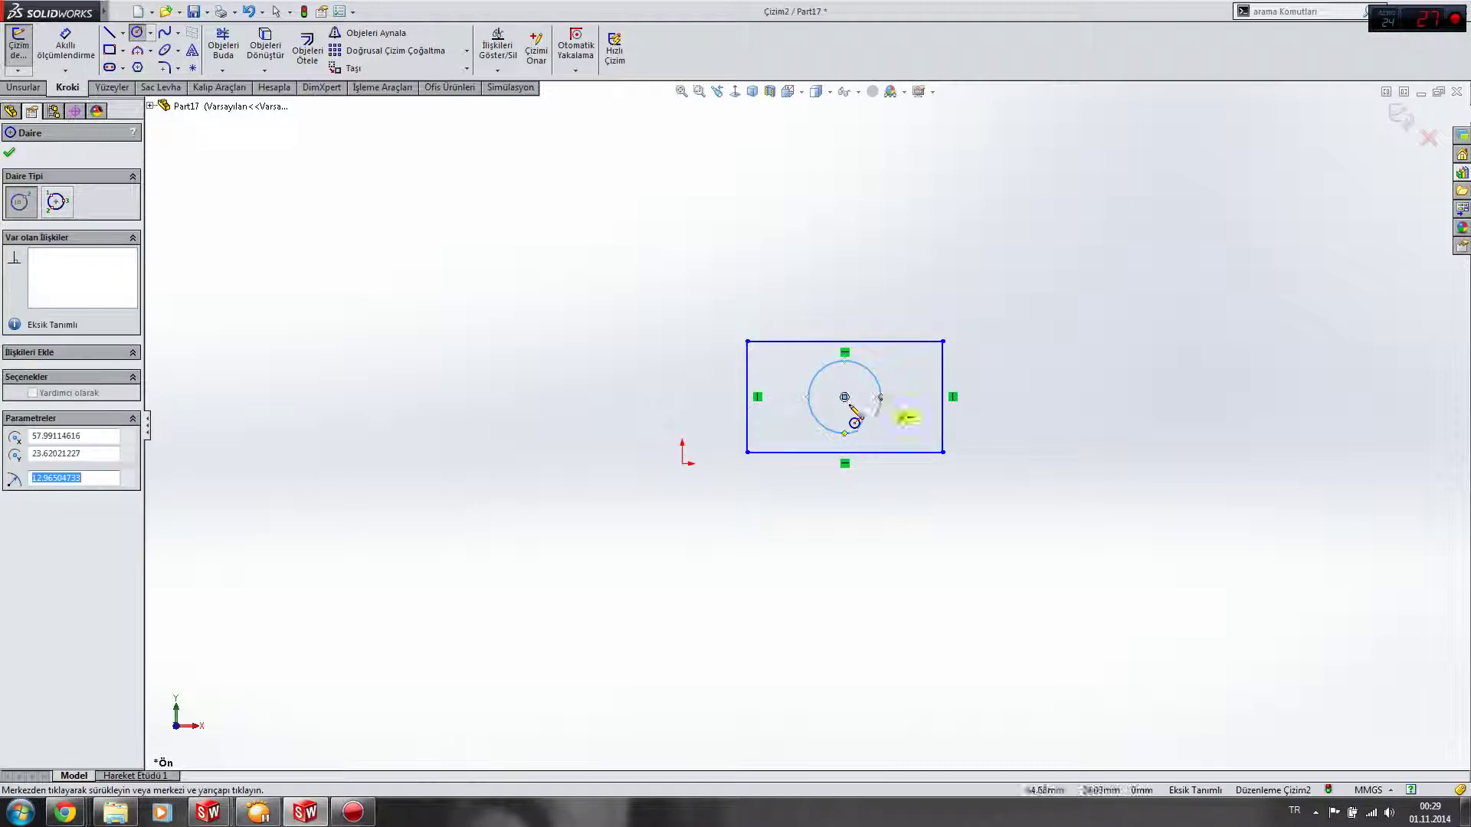
key(Escape)
drag(1071, 563, 644, 276)
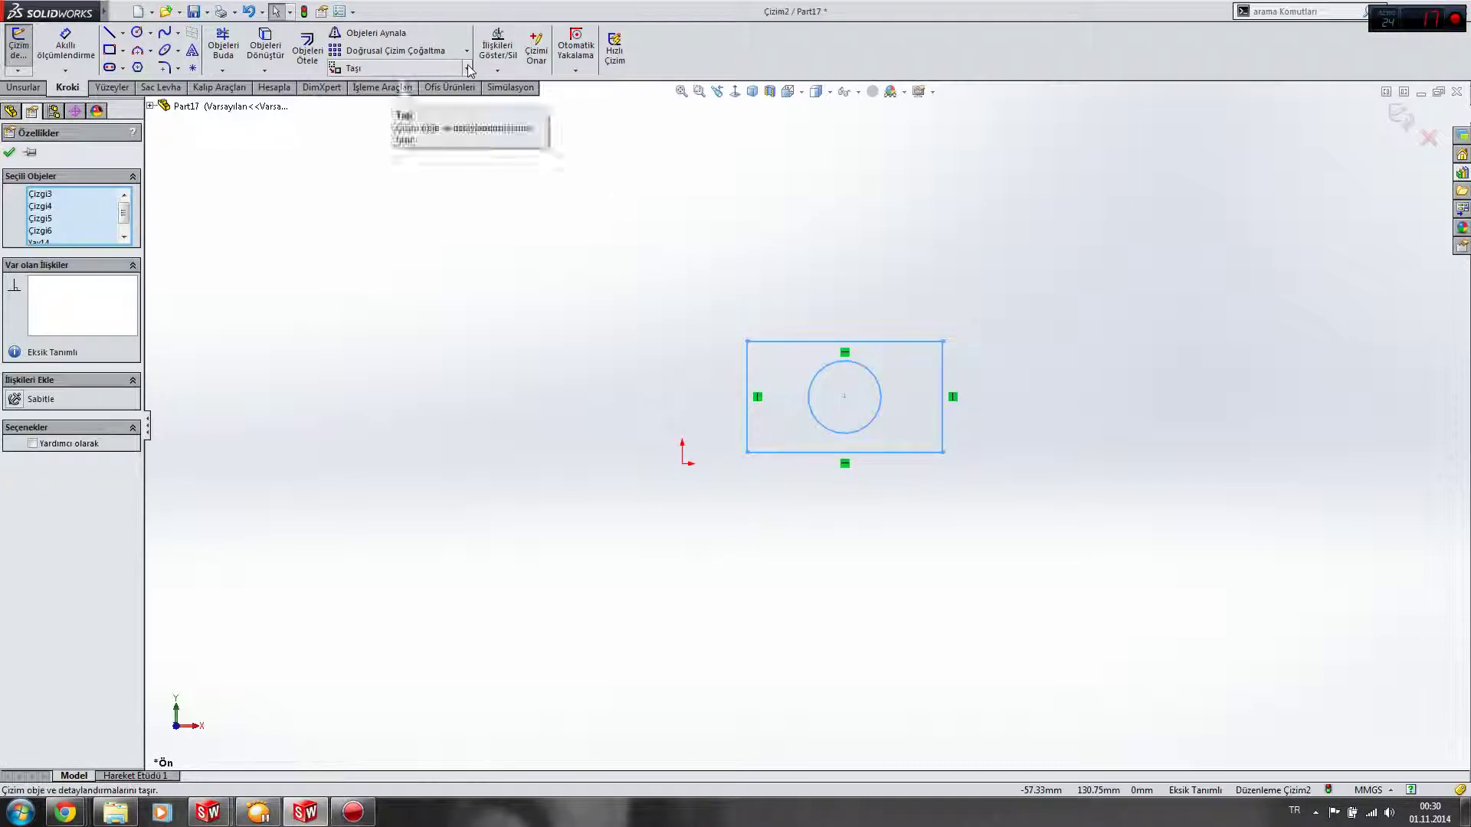
- Move the rectangle and circle so its top-left corner sits on the origin
click(467, 69)
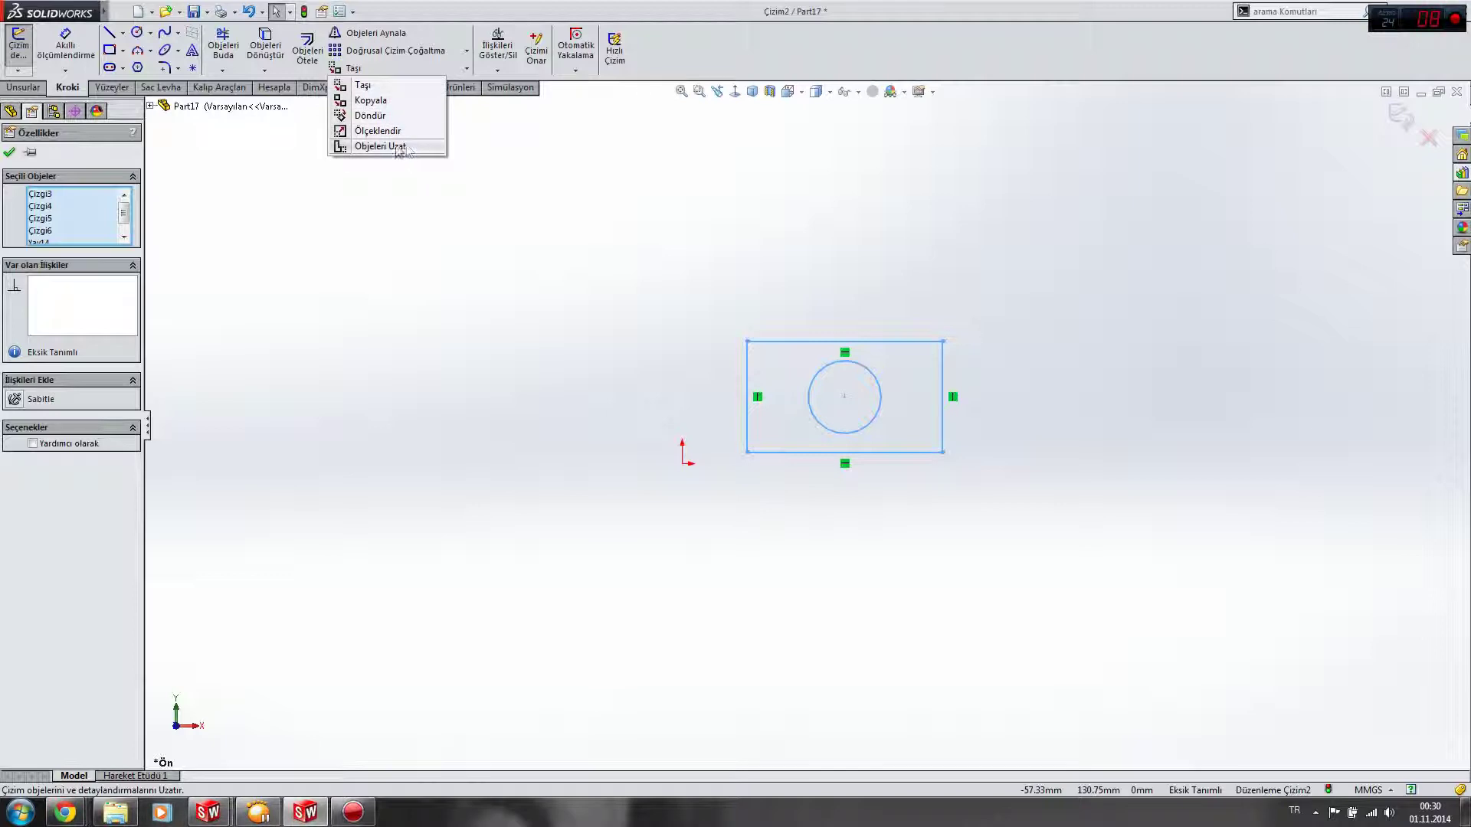
click(398, 90)
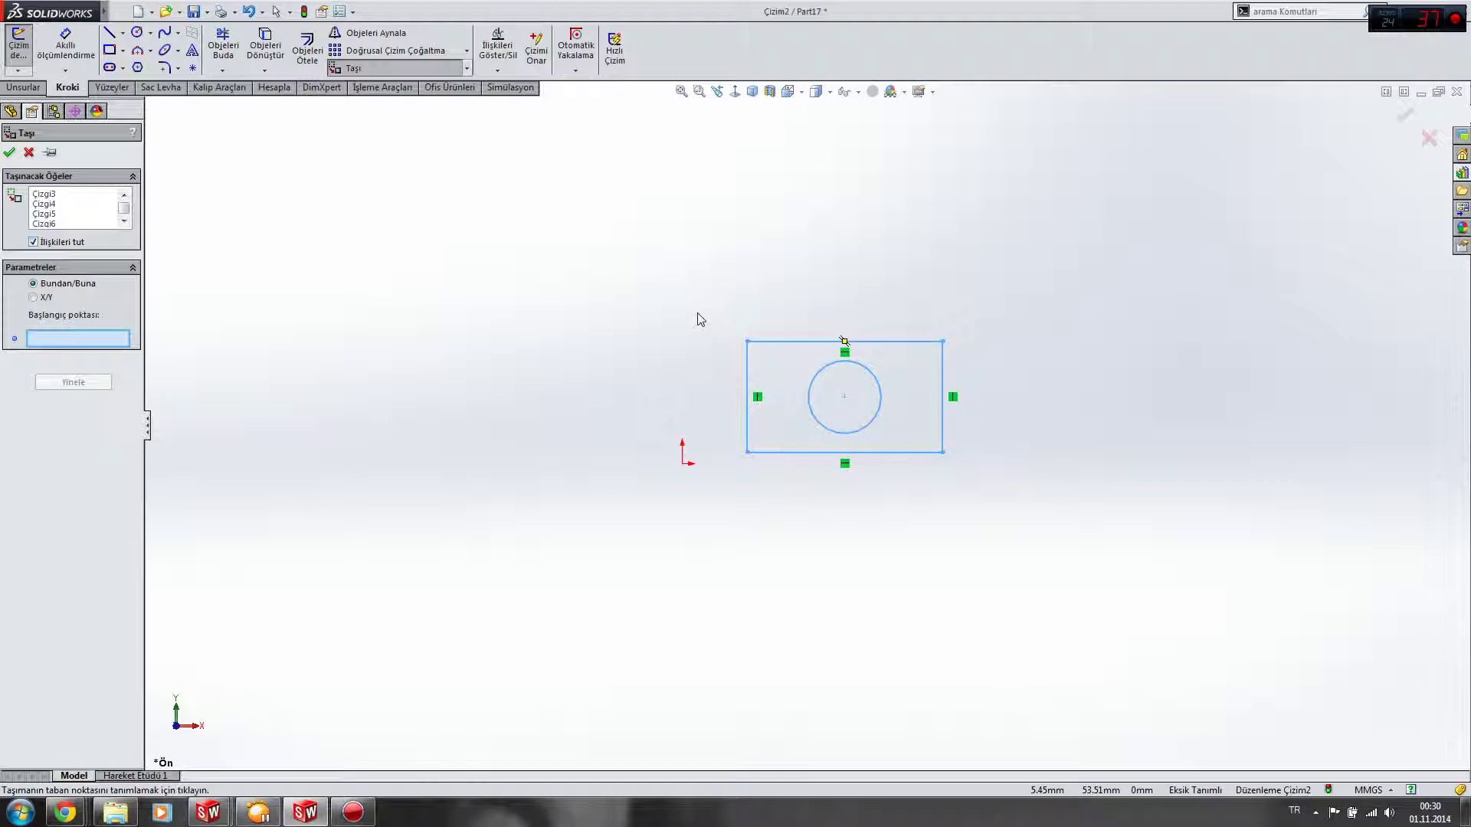
key(Escape)
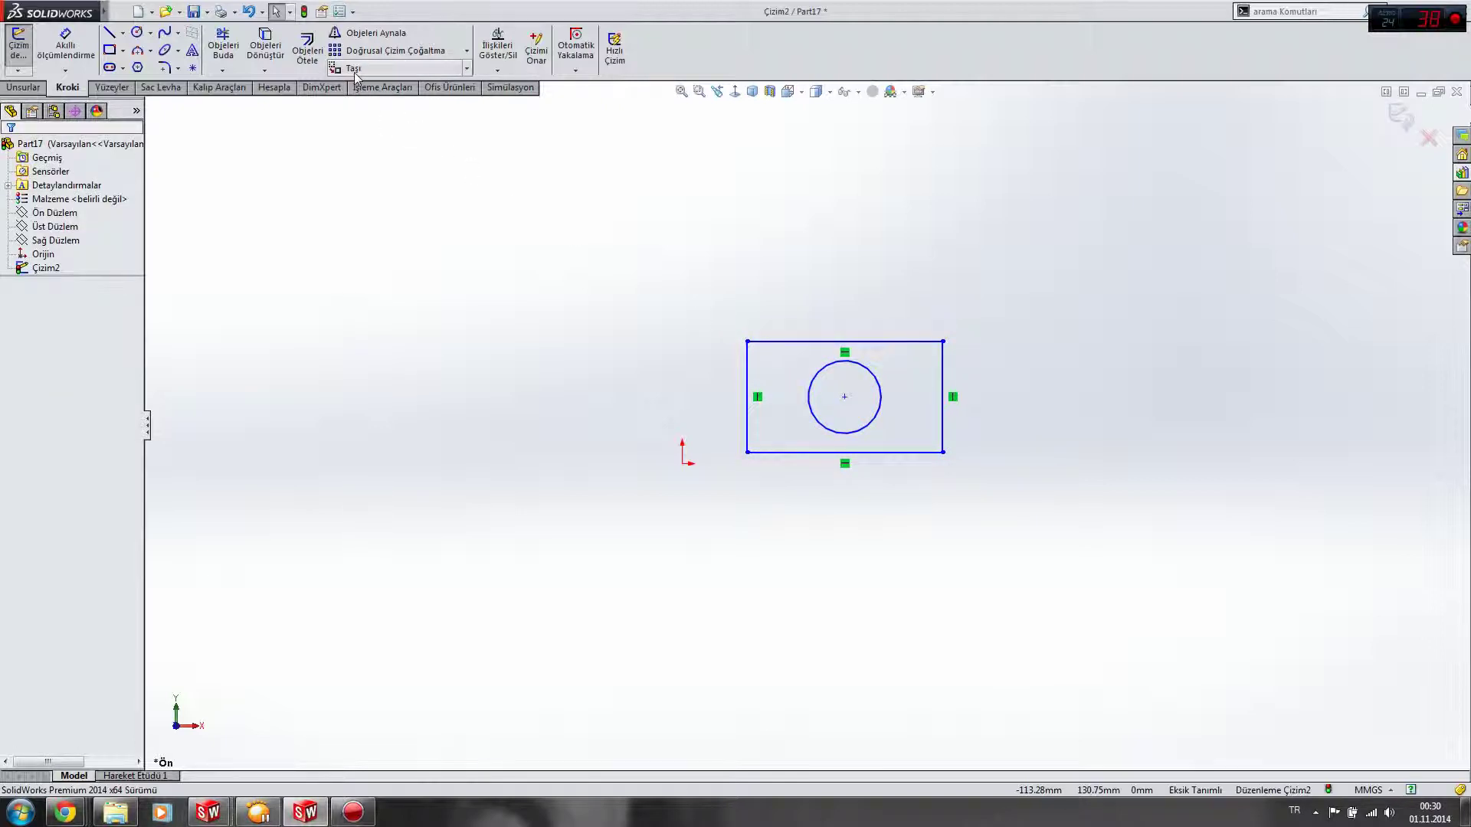
click(356, 69)
drag(1115, 567, 661, 233)
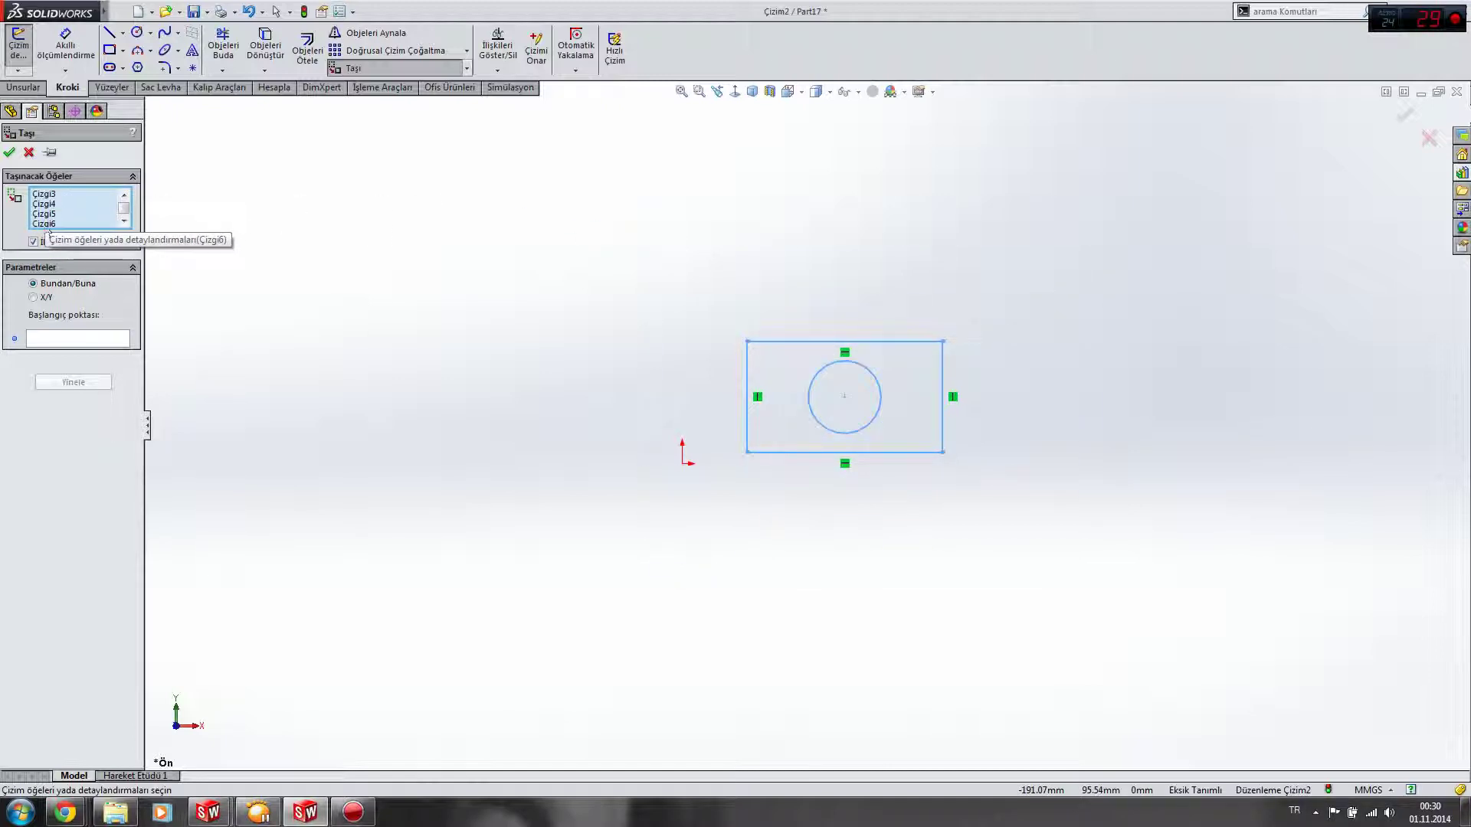
click(125, 220)
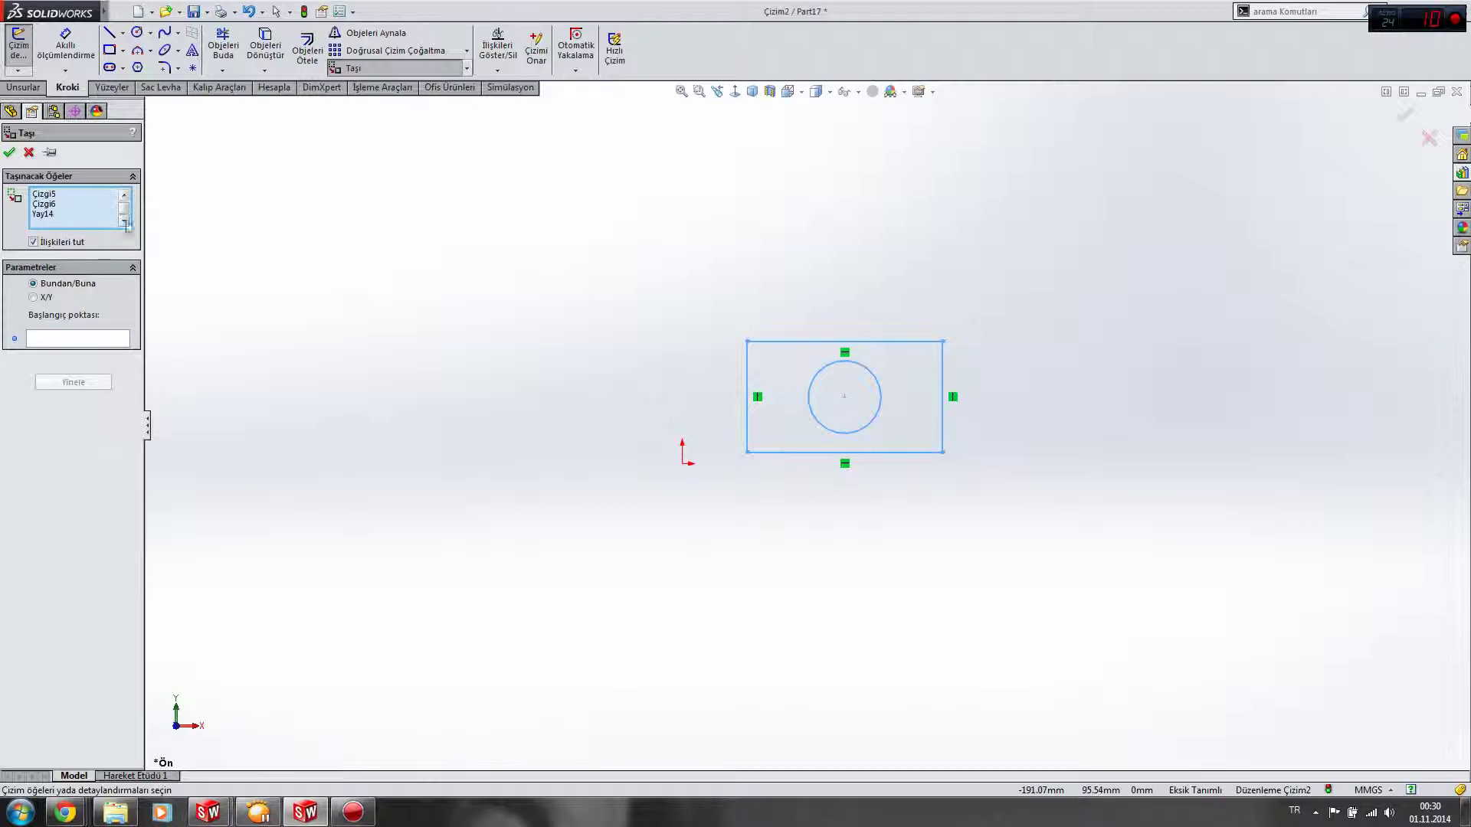
click(68, 287)
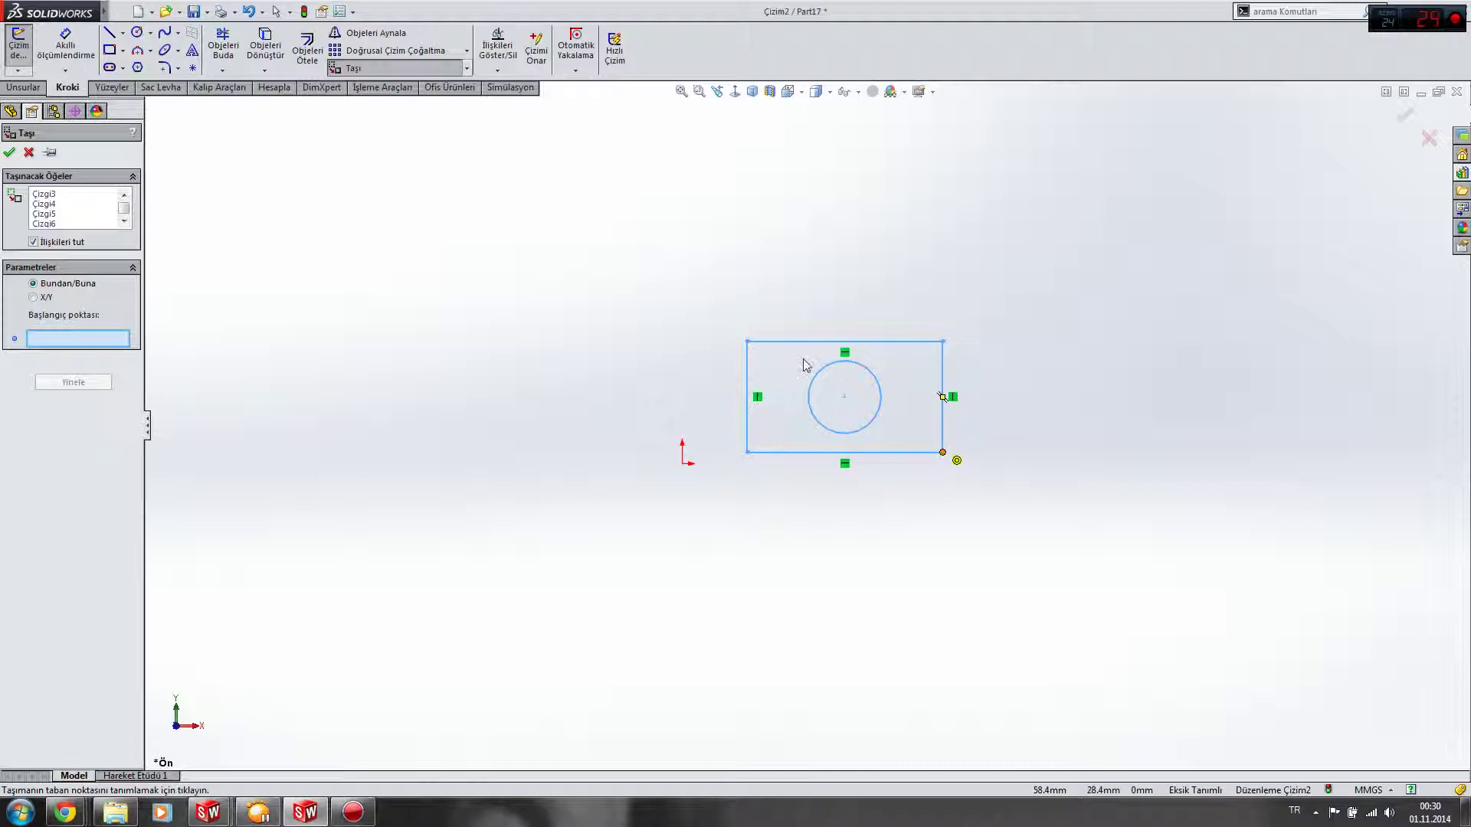
click(747, 342)
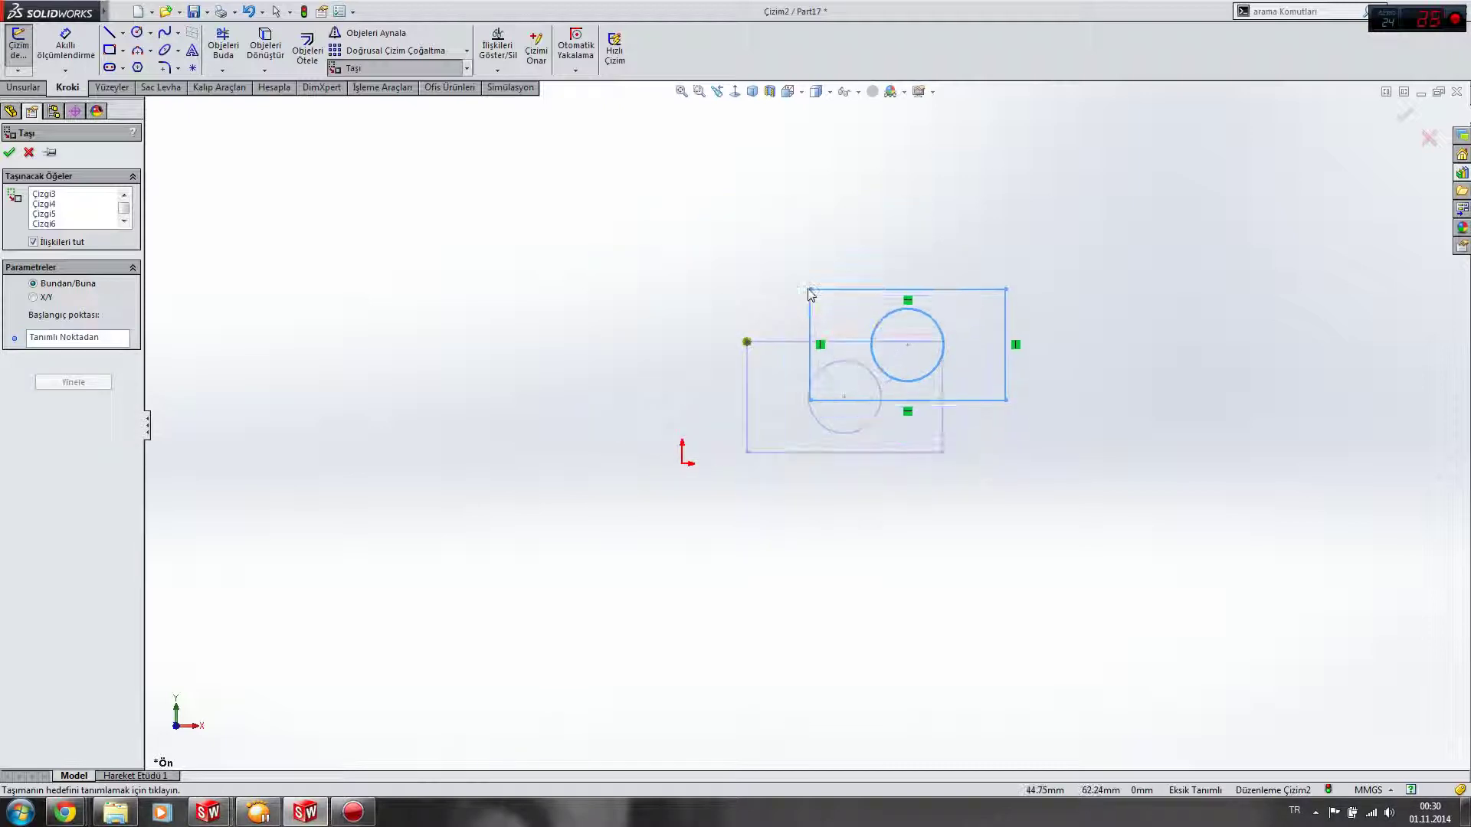
click(684, 465)
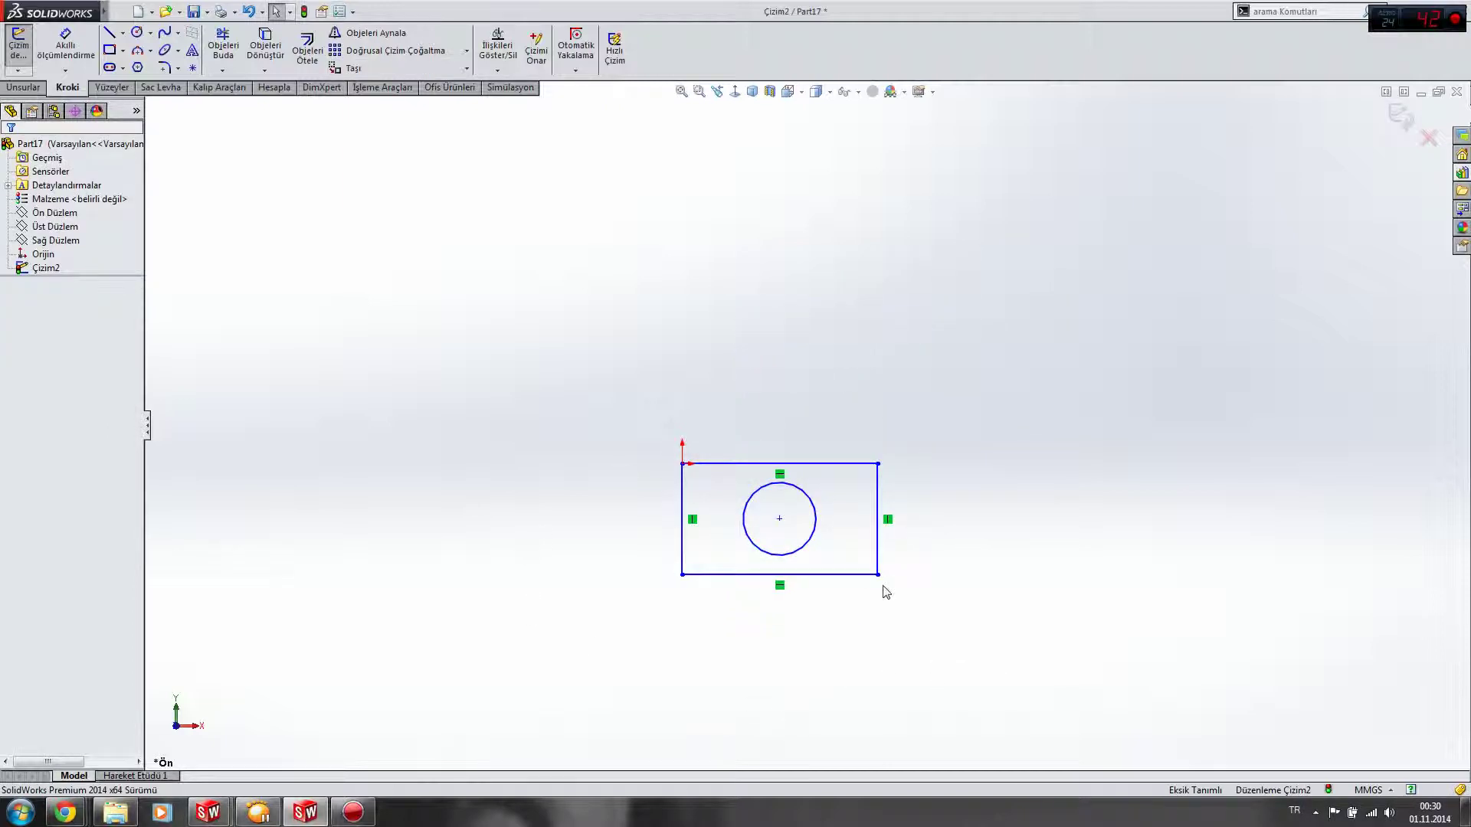
- Move the rectangle and circle from the origin up to the right
drag(996, 670, 551, 366)
click(353, 68)
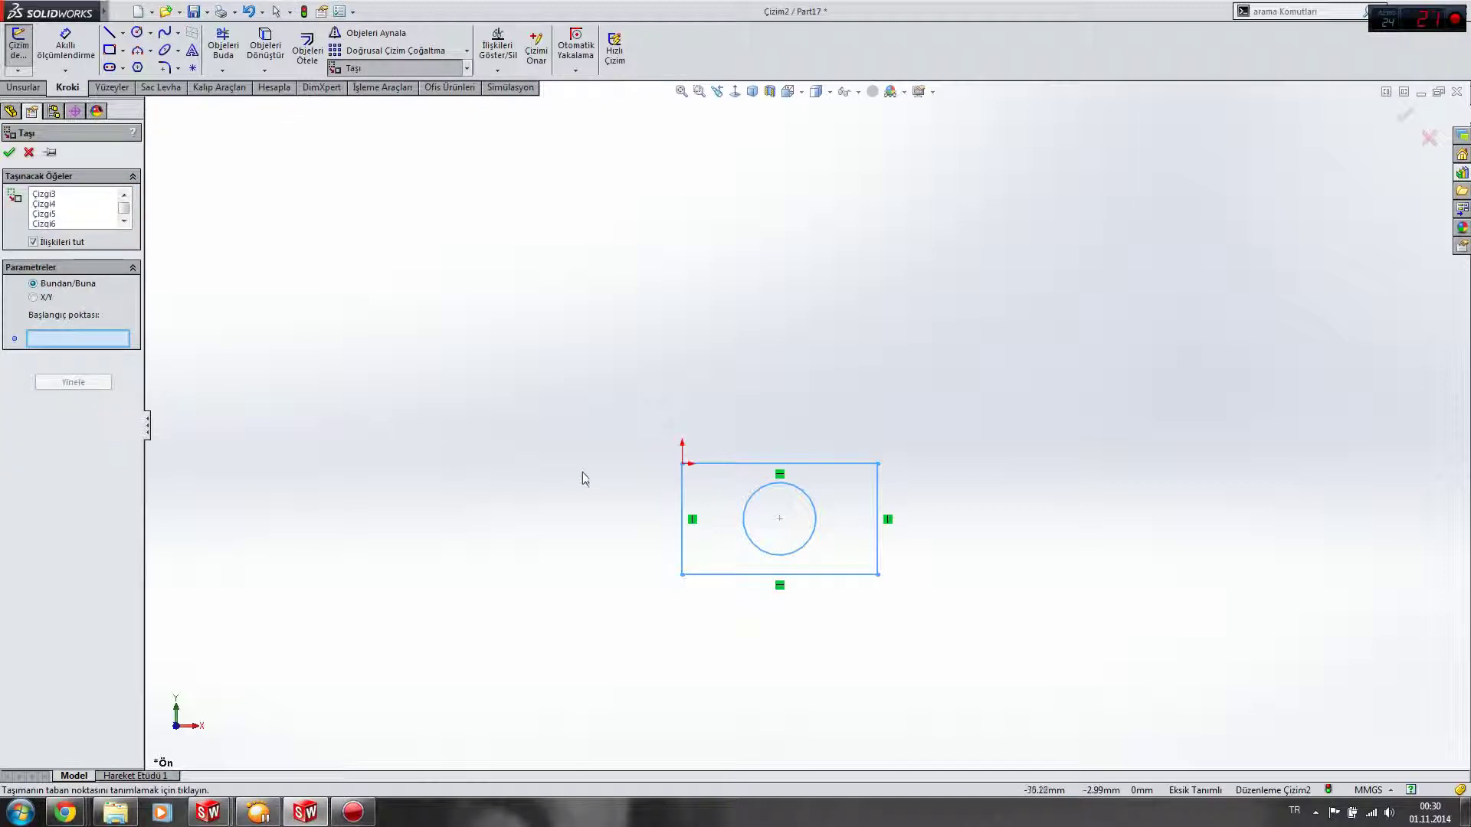
click(683, 464)
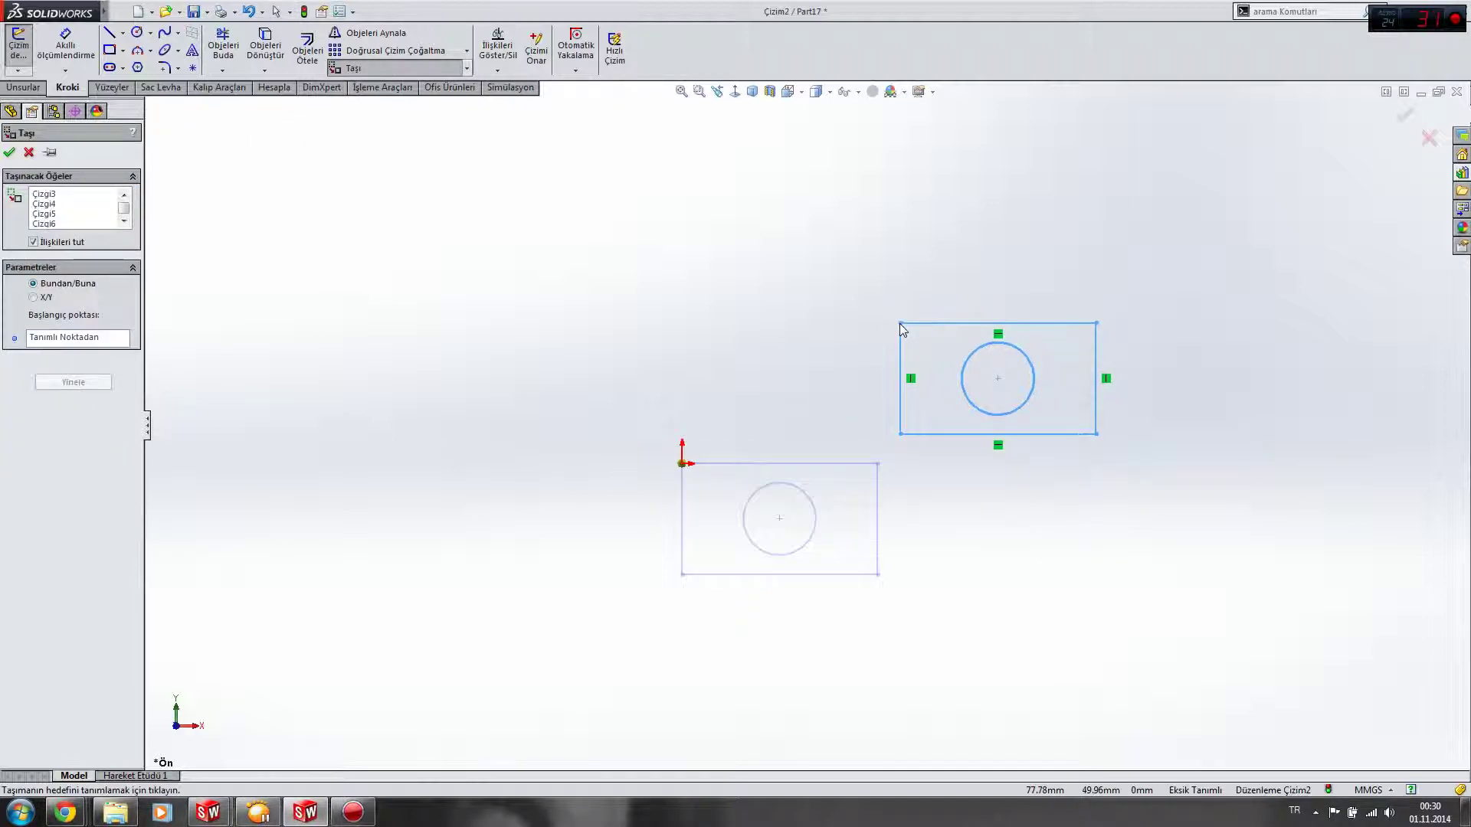
click(901, 324)
drag(1204, 521, 803, 223)
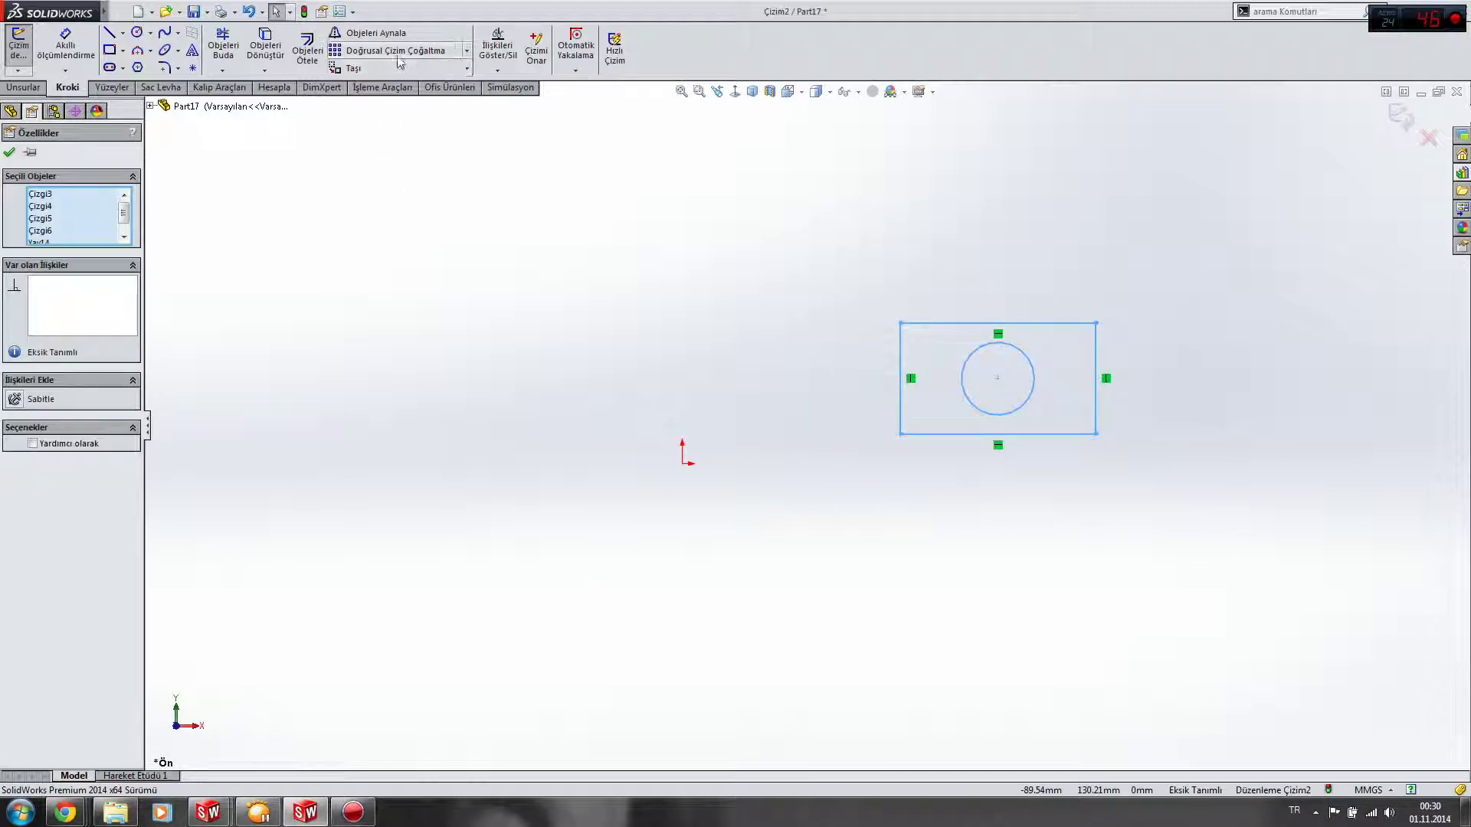
click(395, 67)
- Return the rectangle's corner to the origin, then copy it to the right
click(900, 324)
click(683, 464)
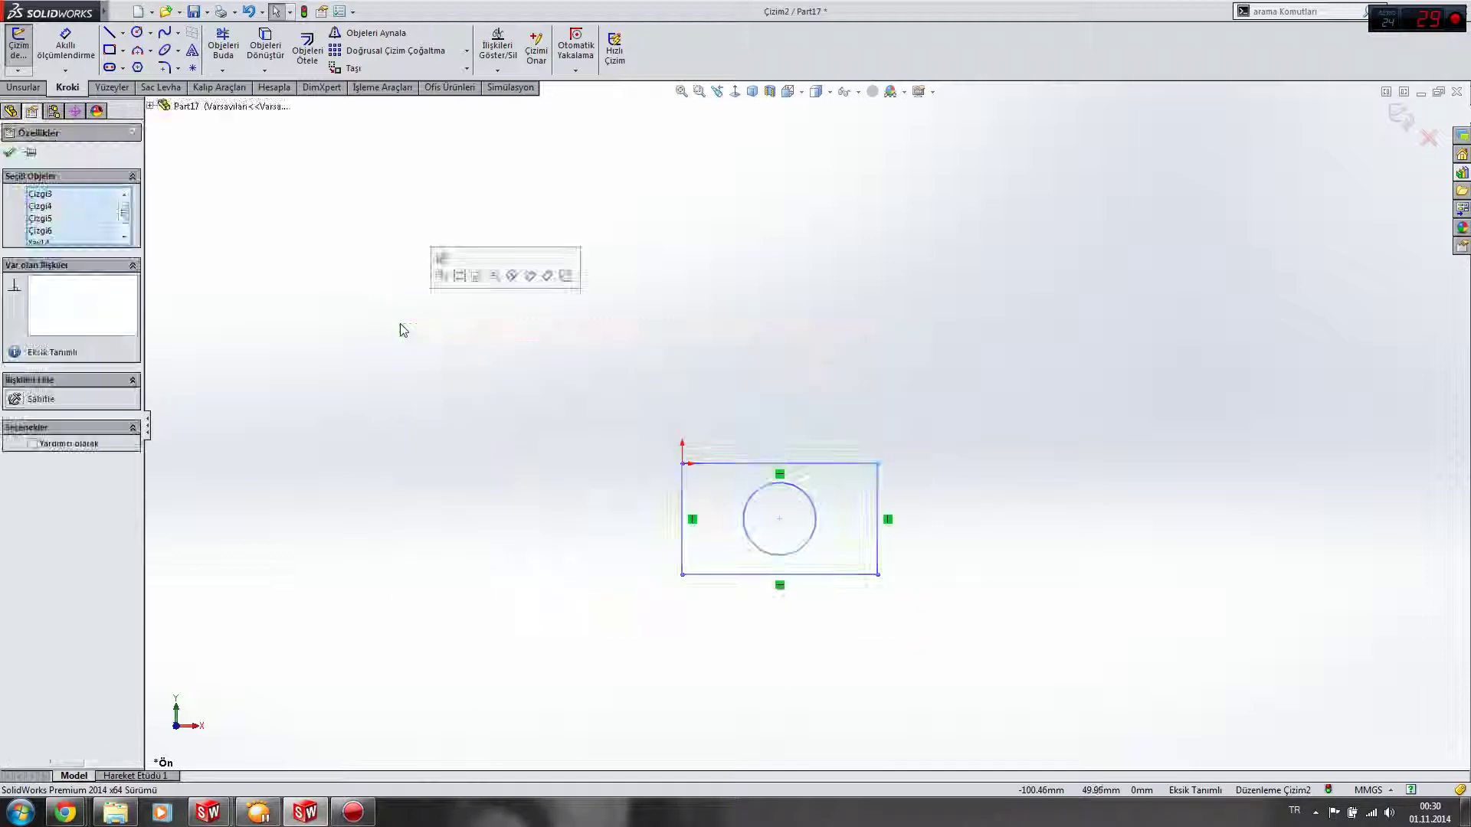
click(466, 69)
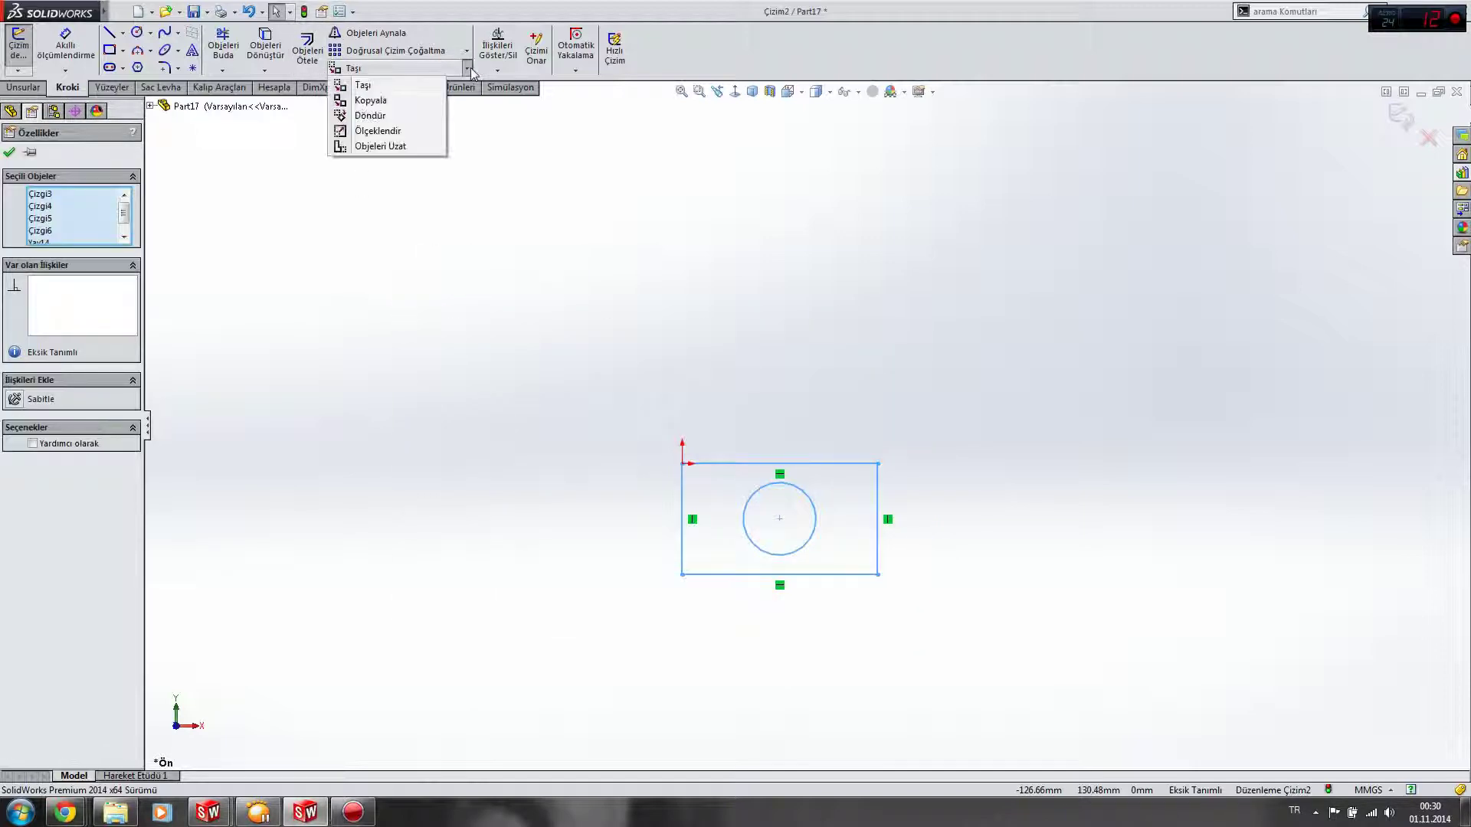
click(384, 104)
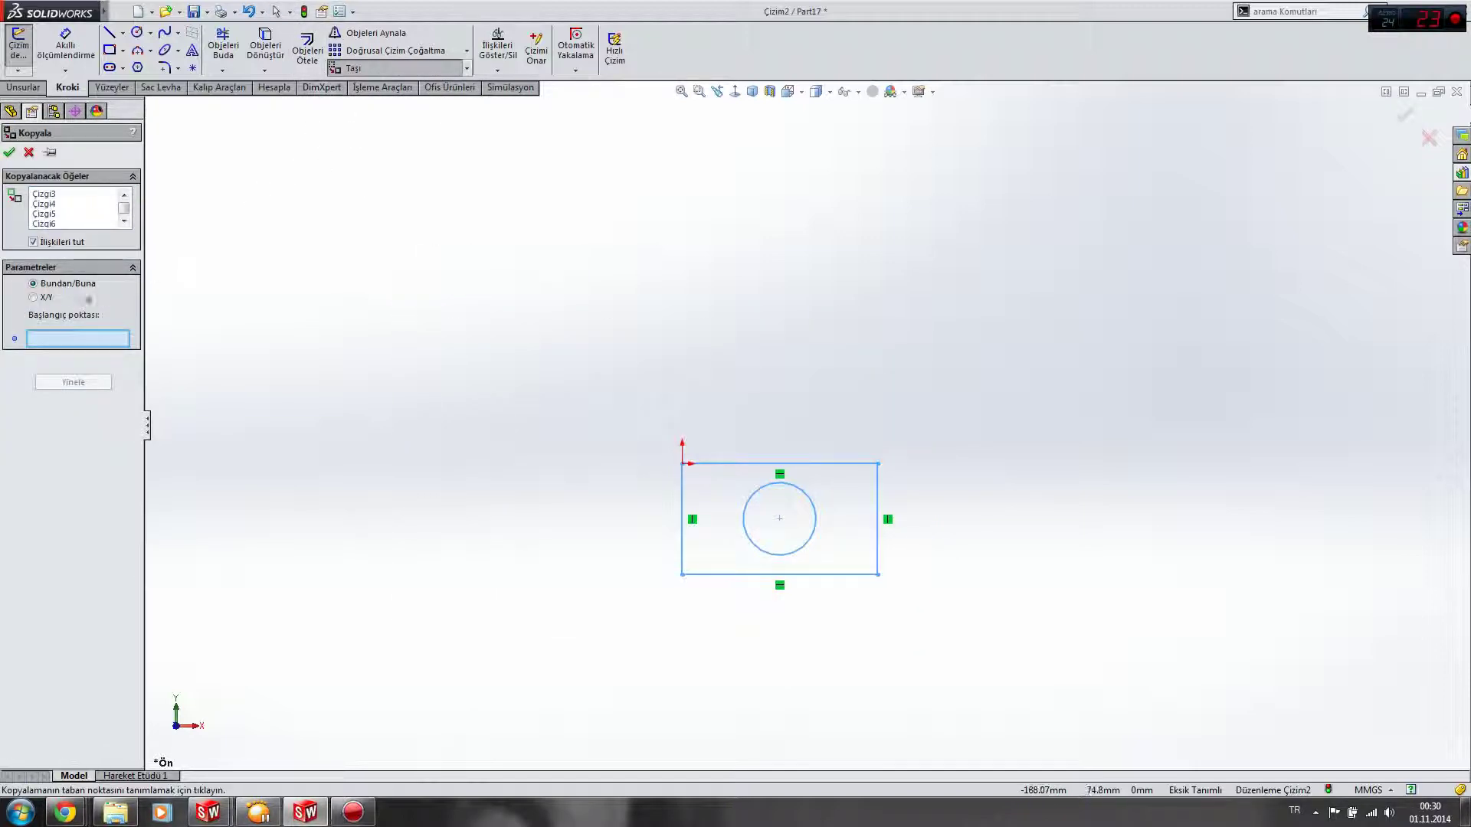
click(682, 464)
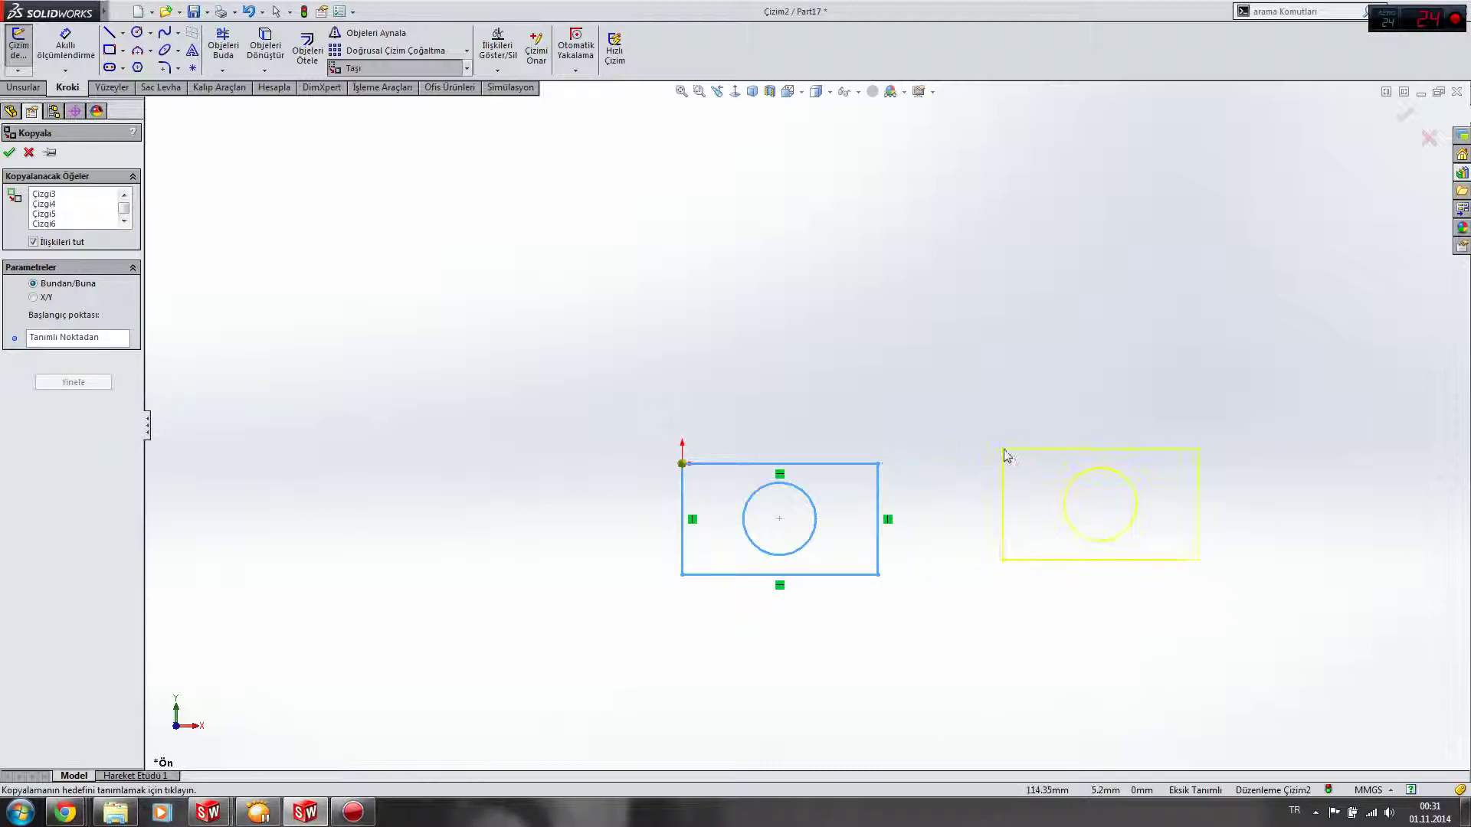
click(1006, 463)
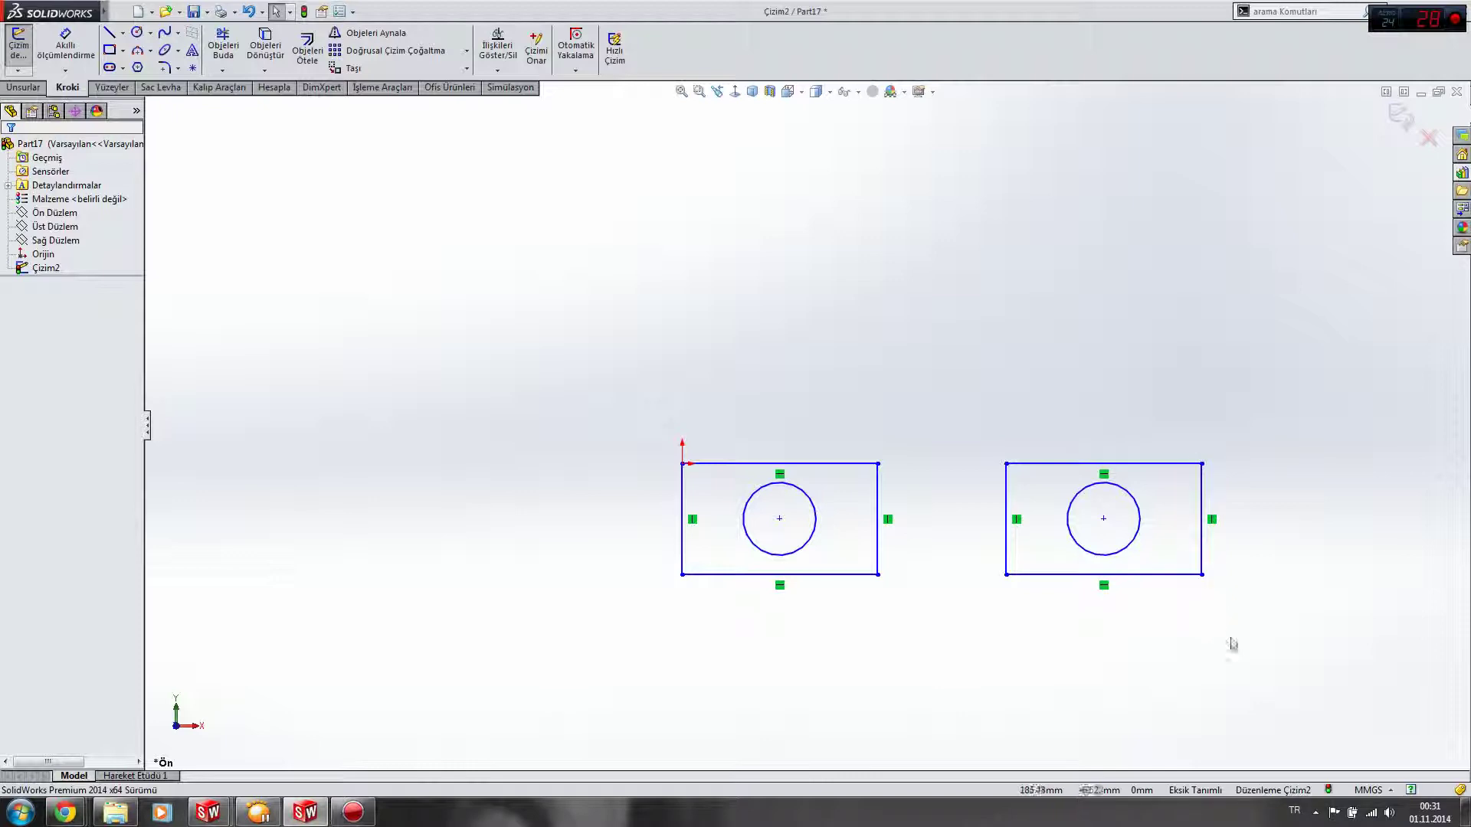
- Select only the left rectangle and its circle
drag(1288, 664, 964, 331)
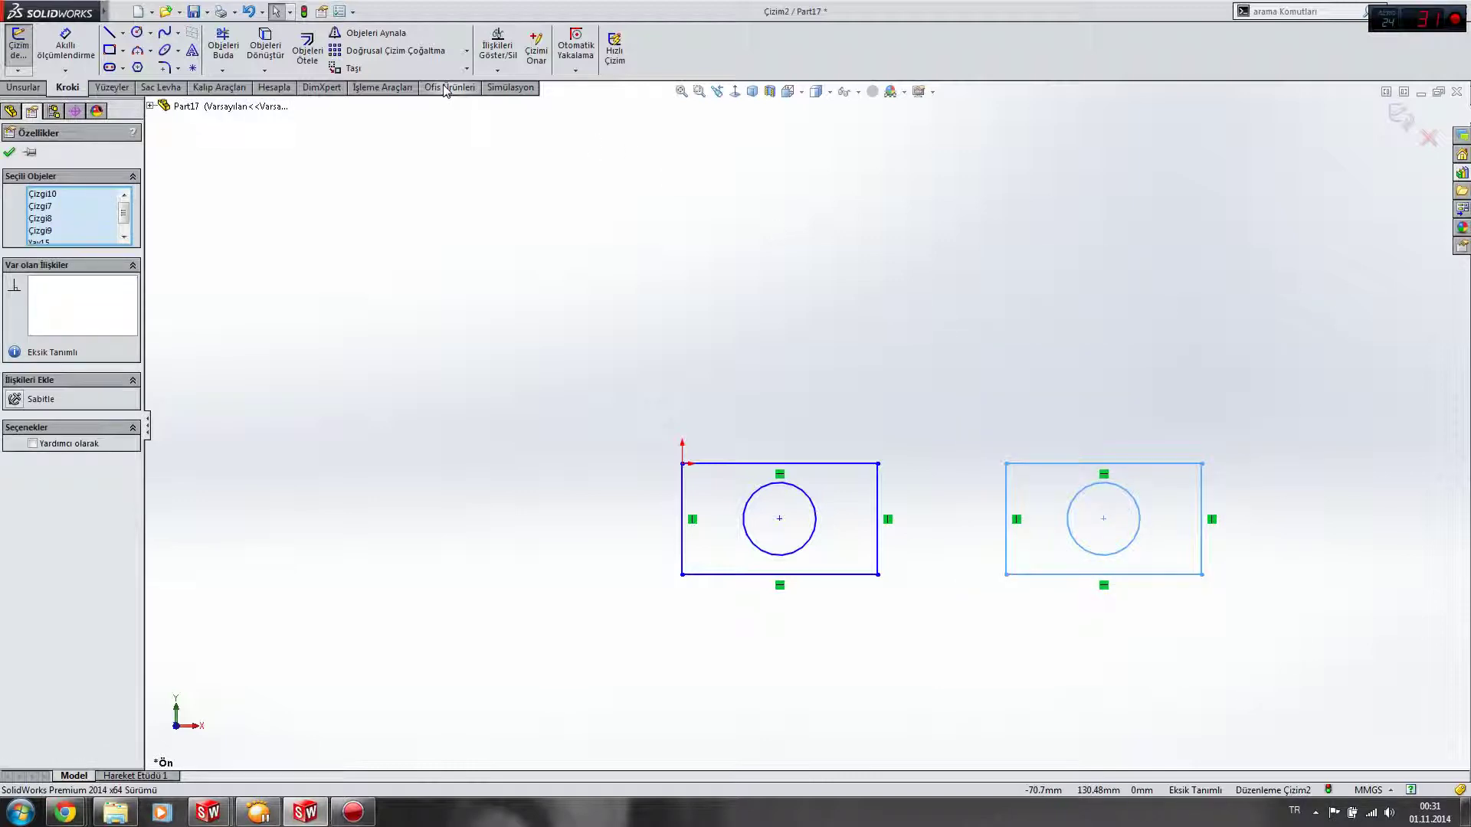
click(674, 301)
drag(667, 418, 900, 602)
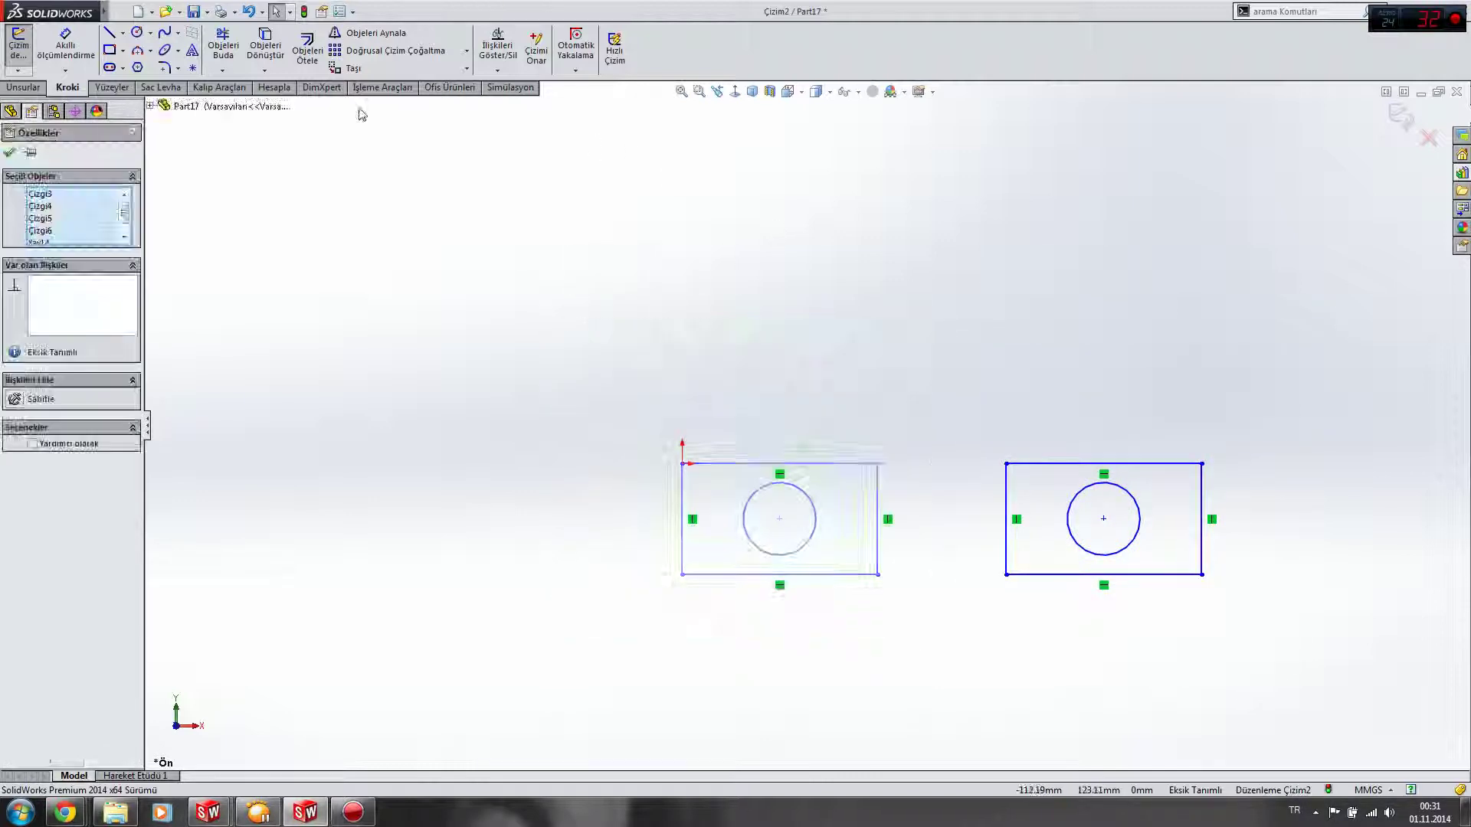
- Rotate the left rectangle and circle 30 degrees about its top-left corner
click(465, 69)
click(398, 118)
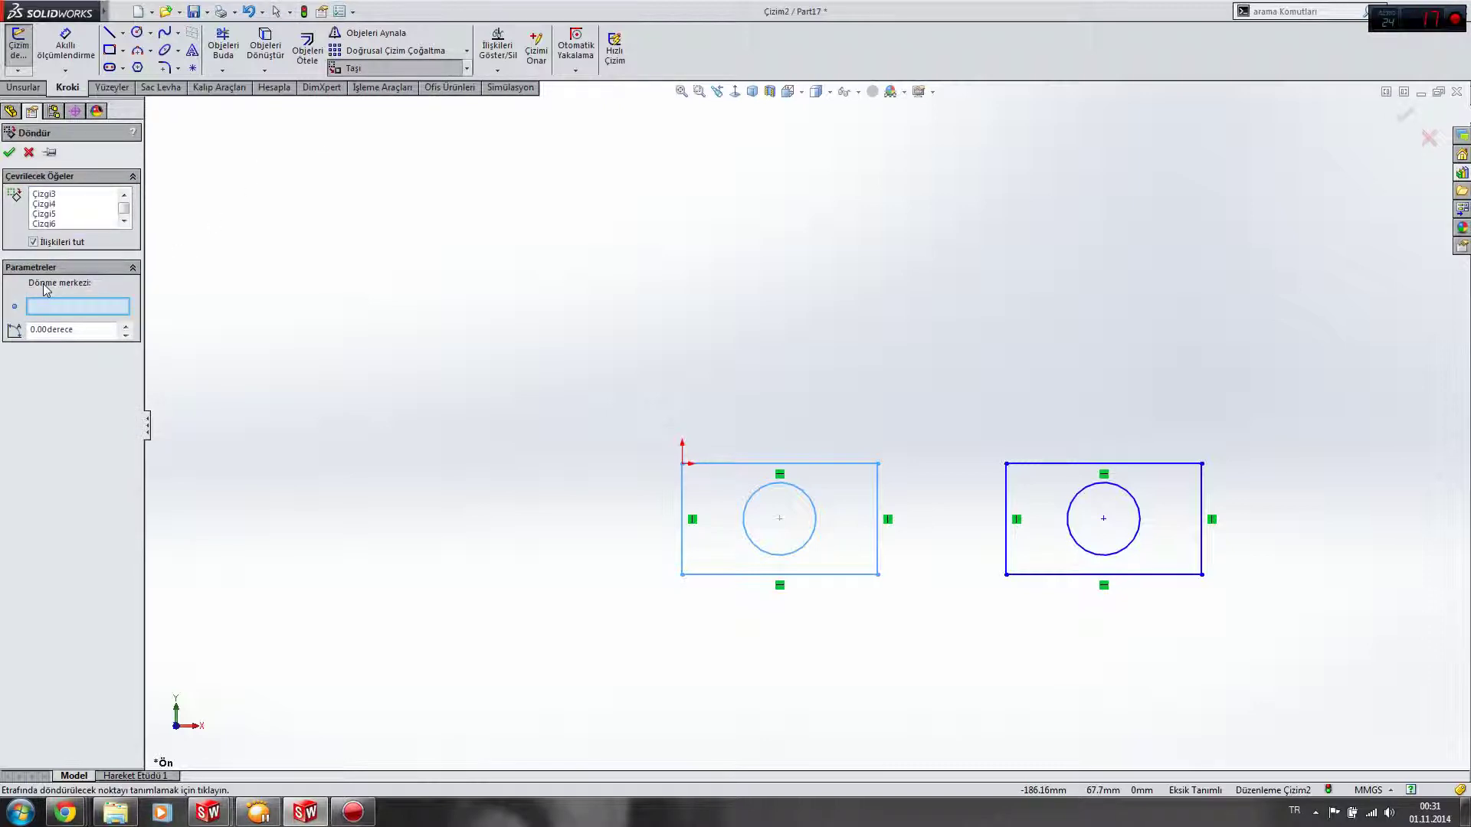
click(683, 464)
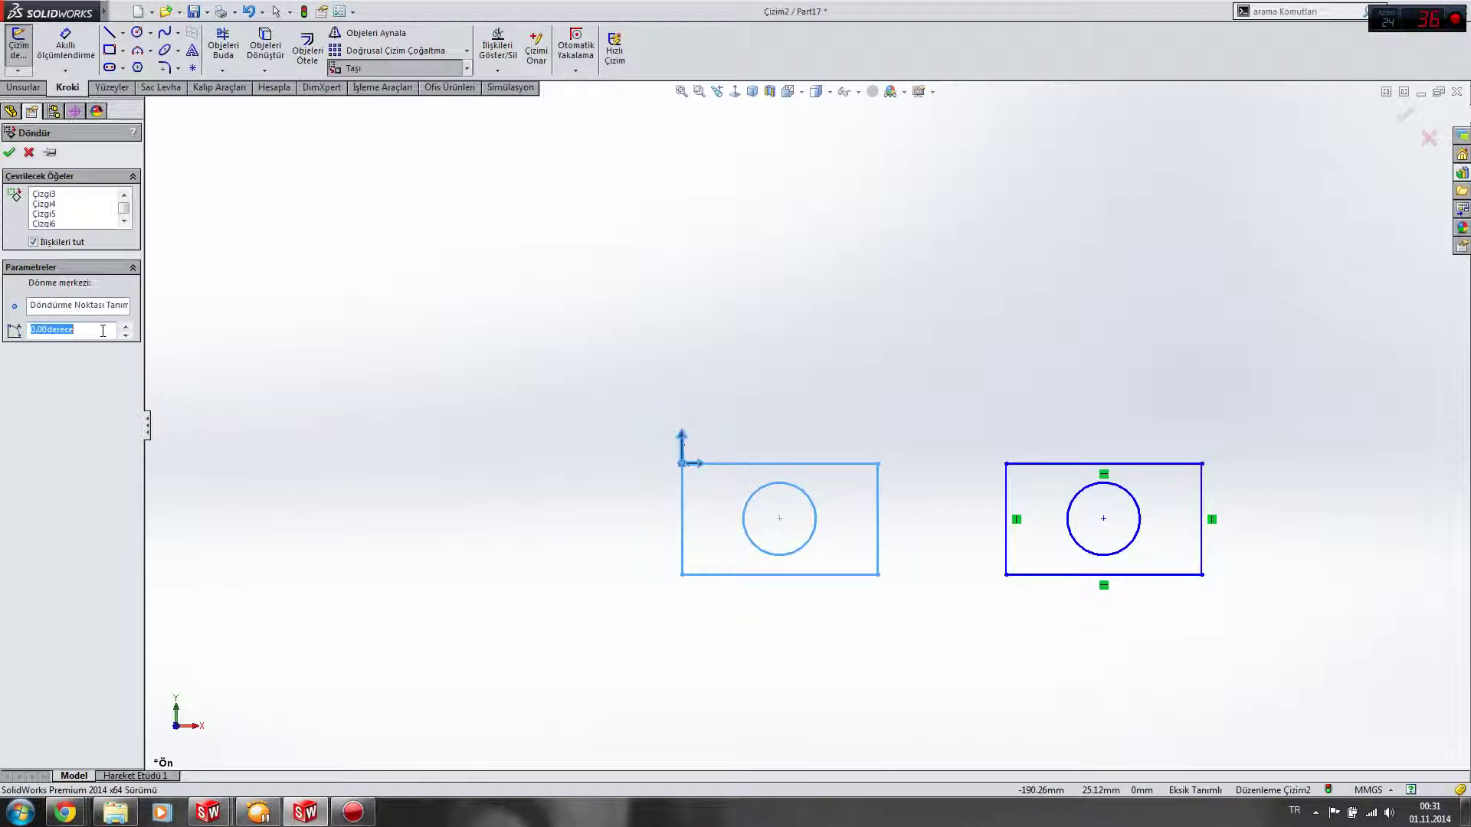
text(30)
key(Return)
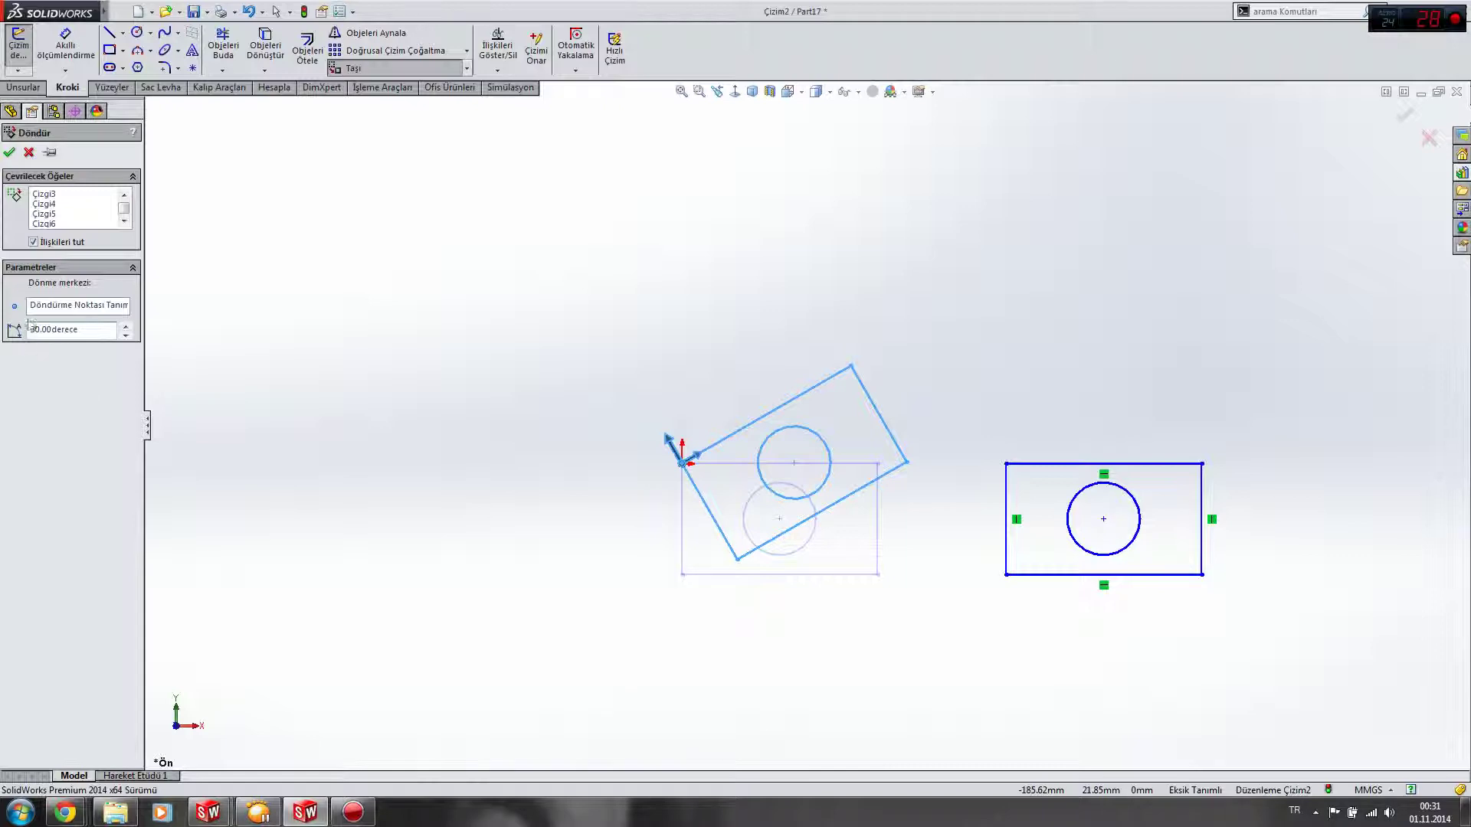
click(9, 152)
- Select the right rectangle and its circle for rotation
drag(1315, 645, 944, 352)
click(467, 69)
click(366, 119)
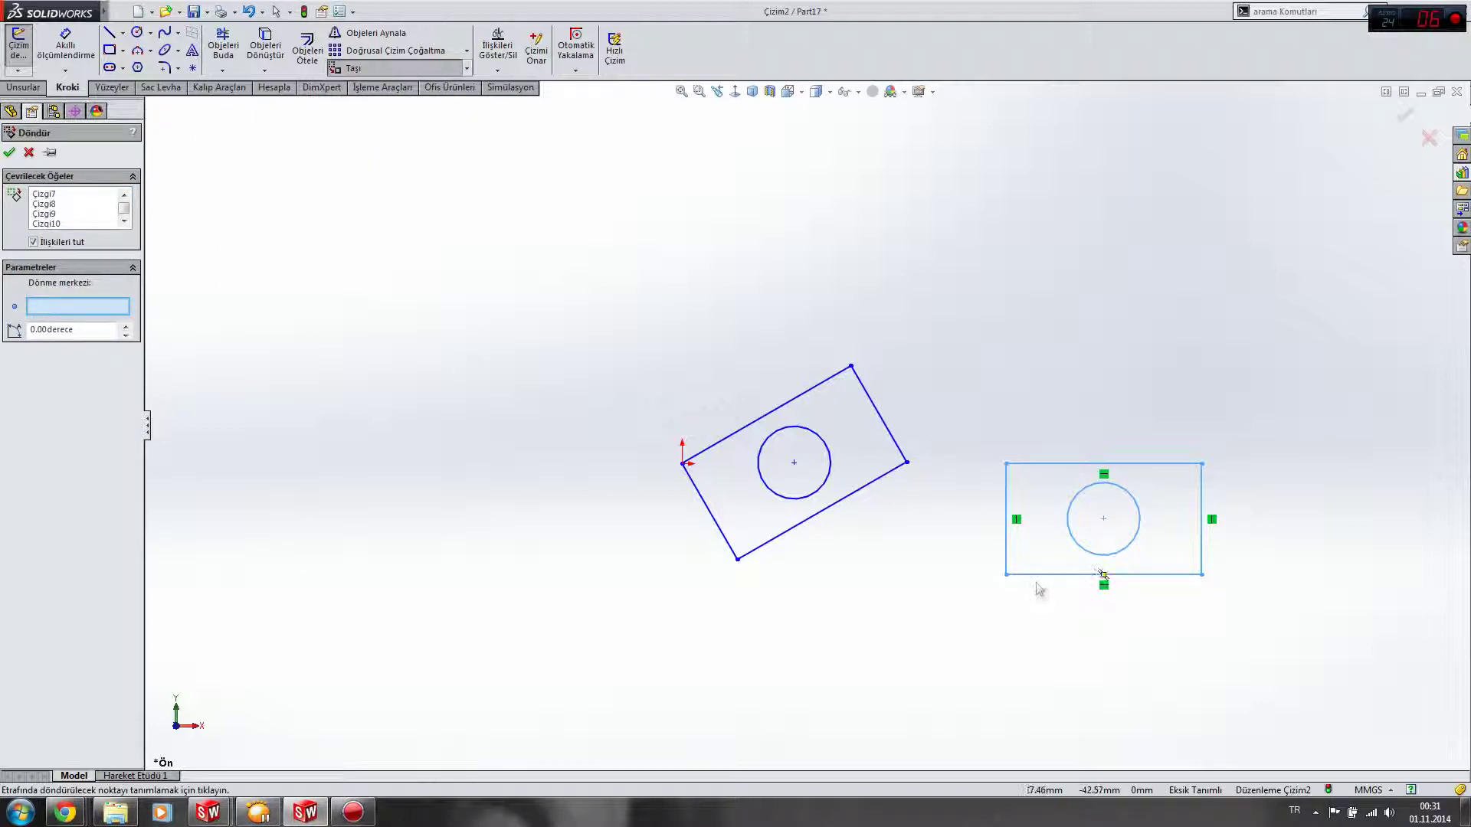
- Centre the rotation on the right rectangle's corner and preview a 330 degree turn
click(1006, 463)
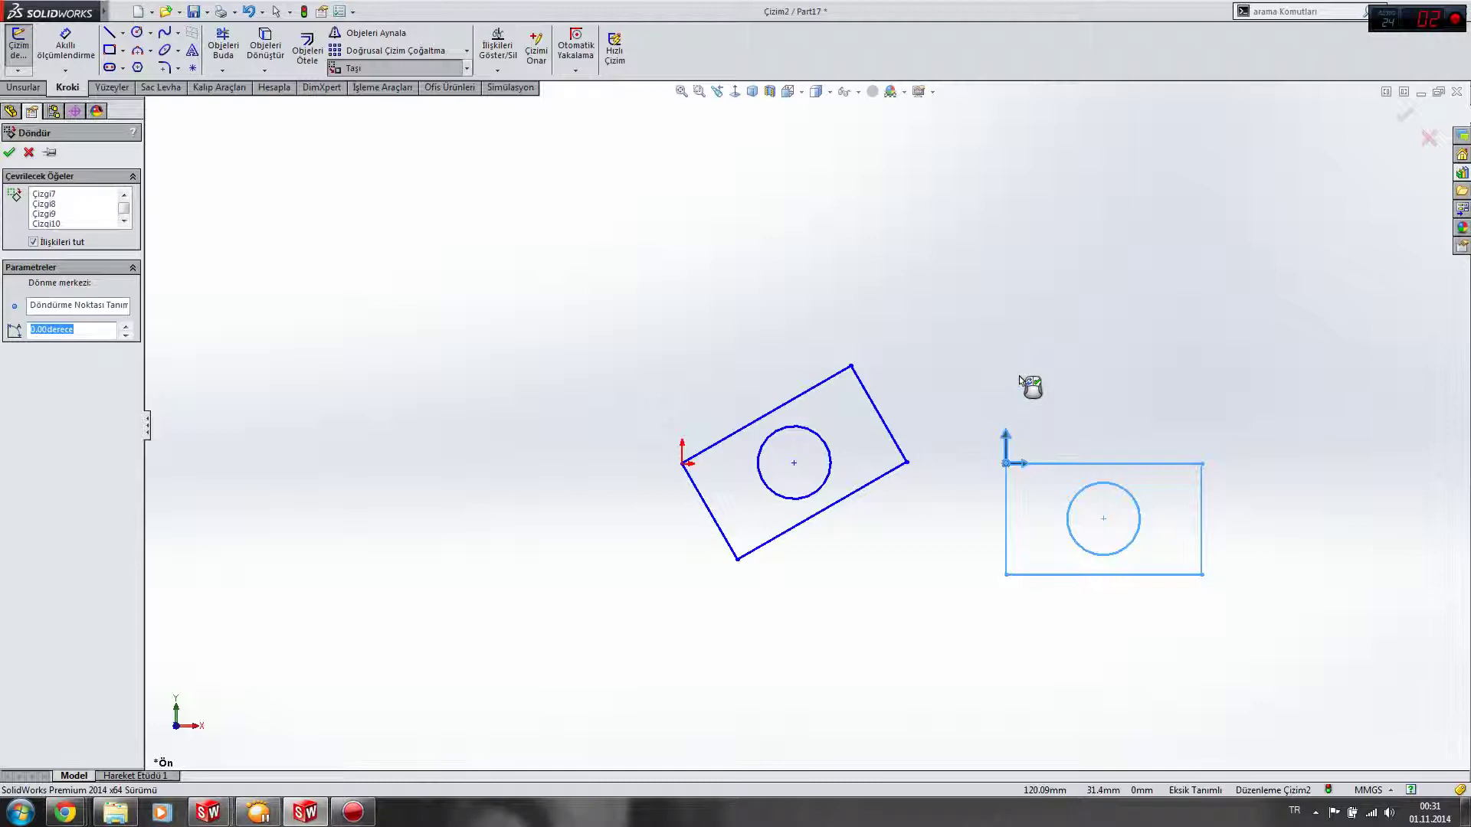
click(1006, 463)
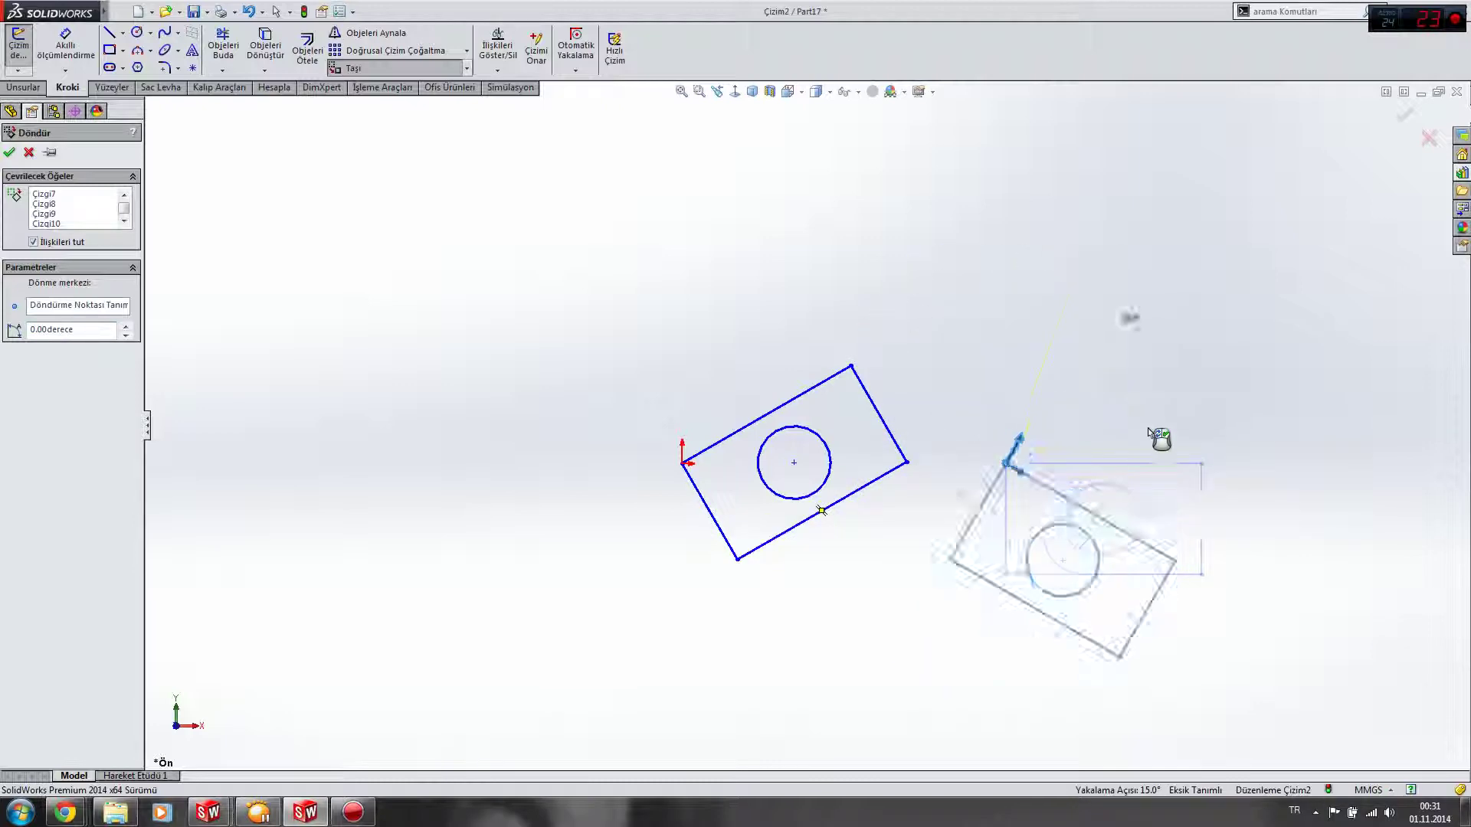
click(1103, 319)
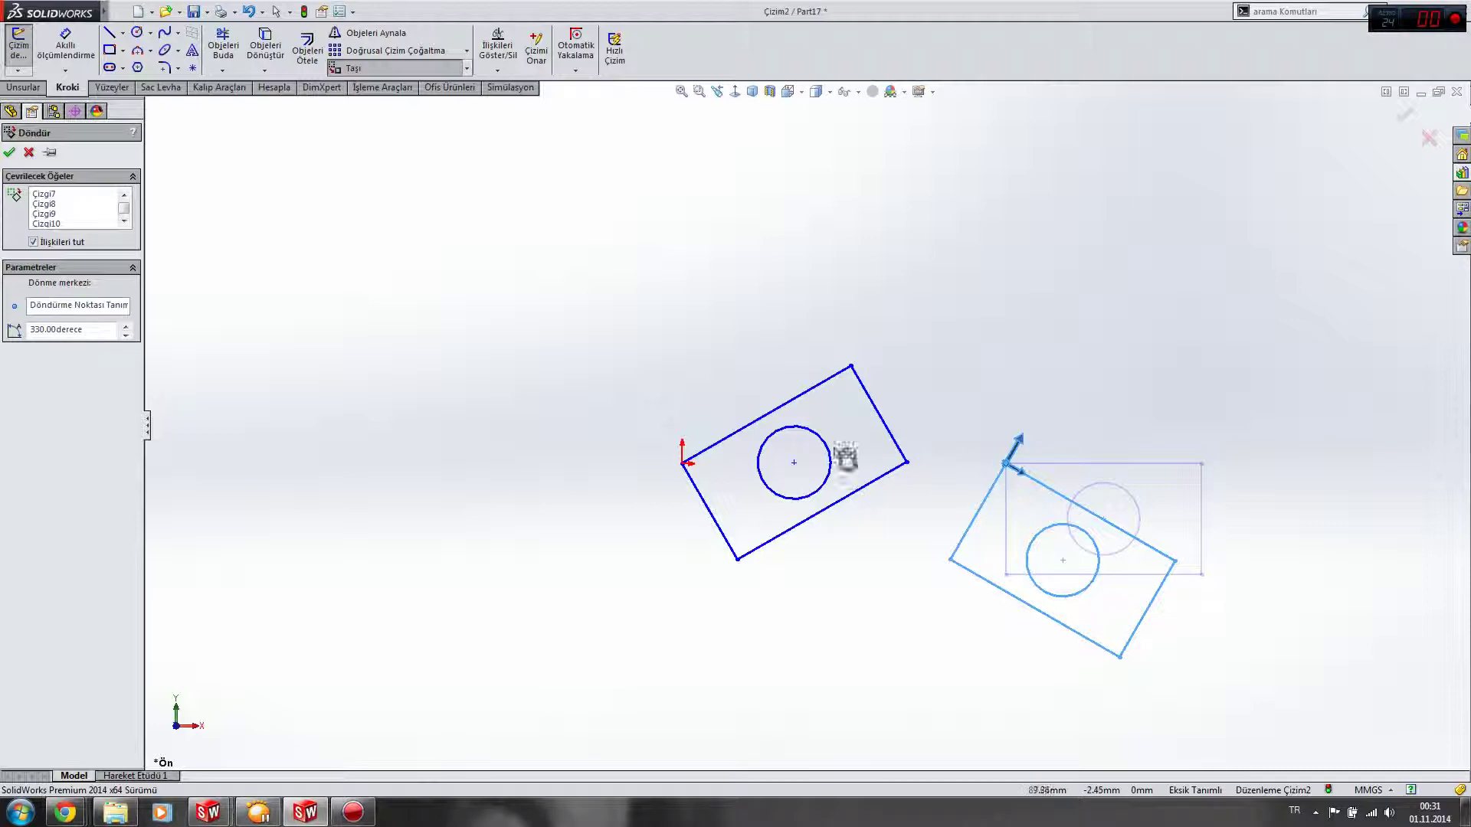
- Set the rotation angle to -50 degrees and confirm the rotation
click(101, 335)
text(-)
key(Return)
click(101, 335)
text(-50)
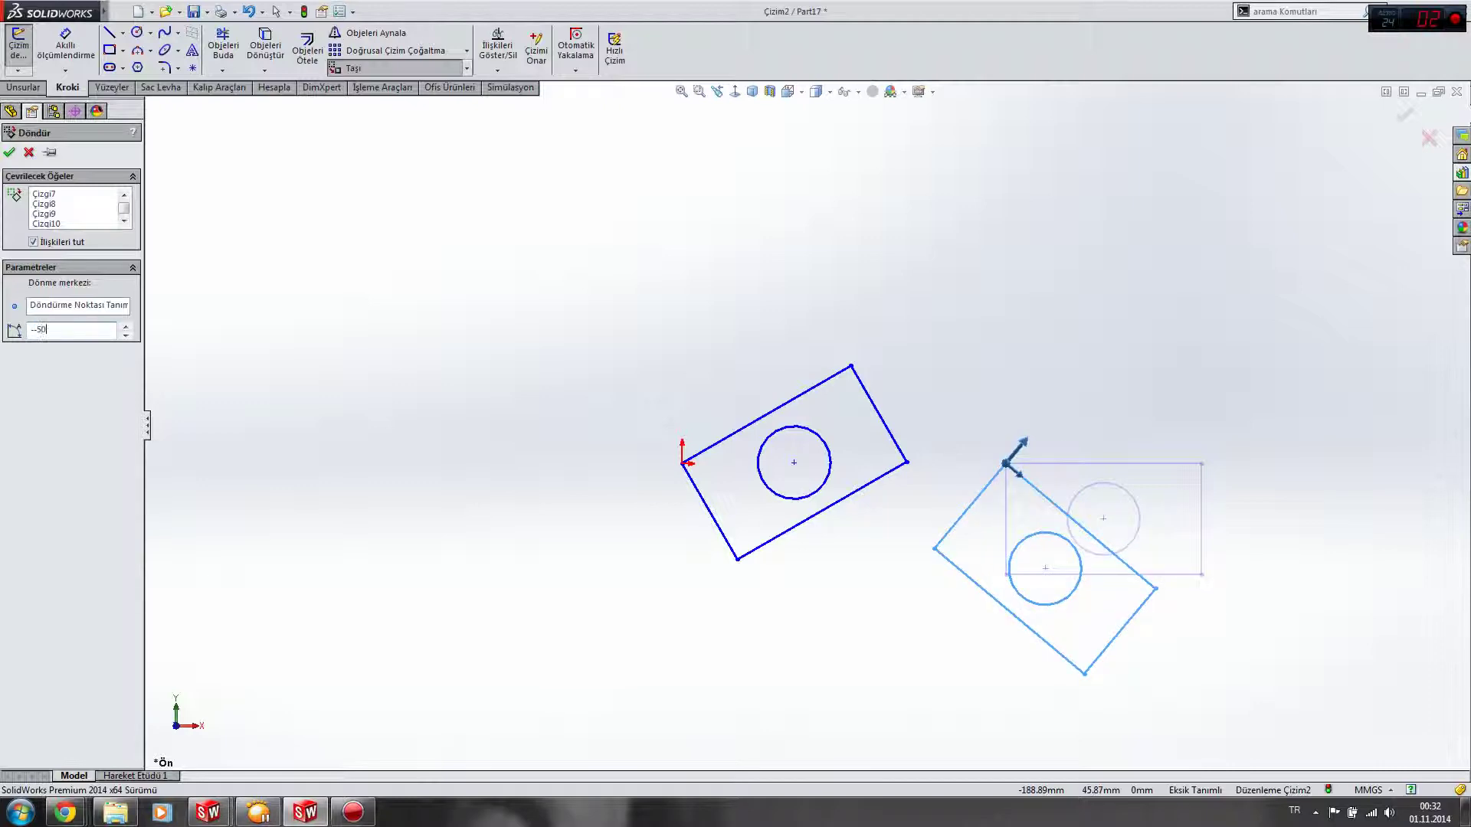
key(Return)
click(101, 335)
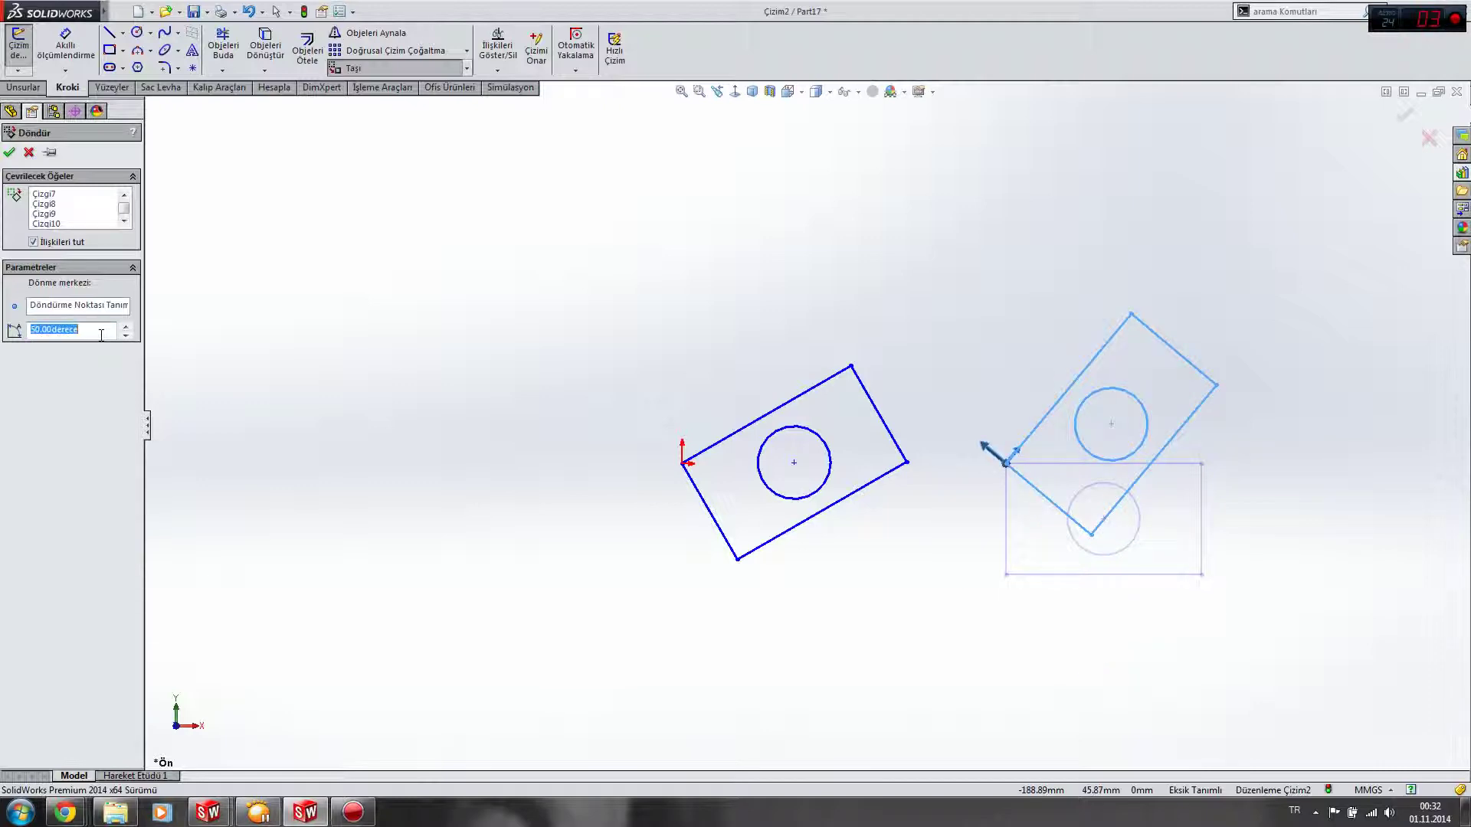
click(31, 329)
text(-5)
key(Return)
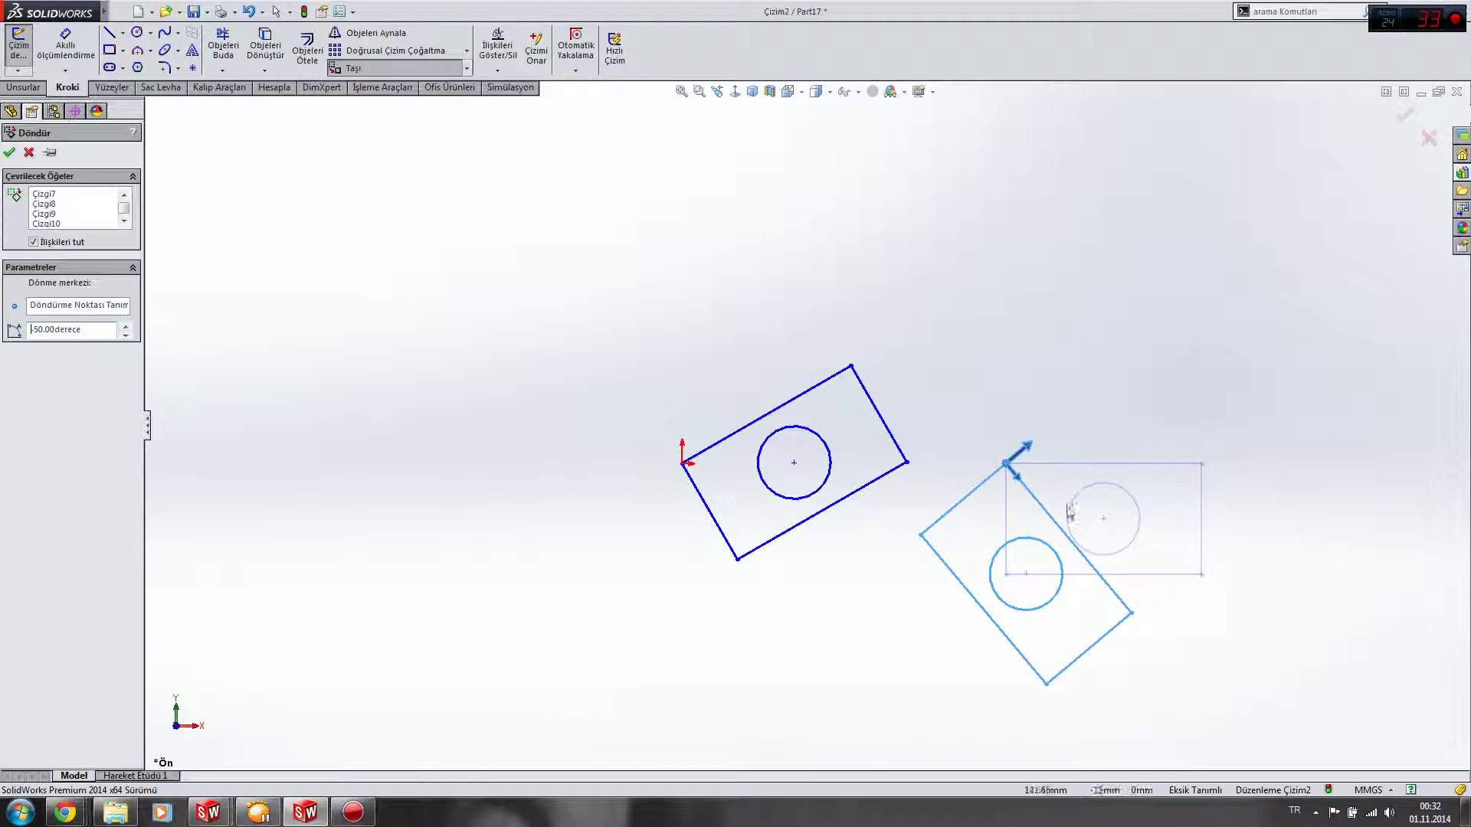
click(9, 152)
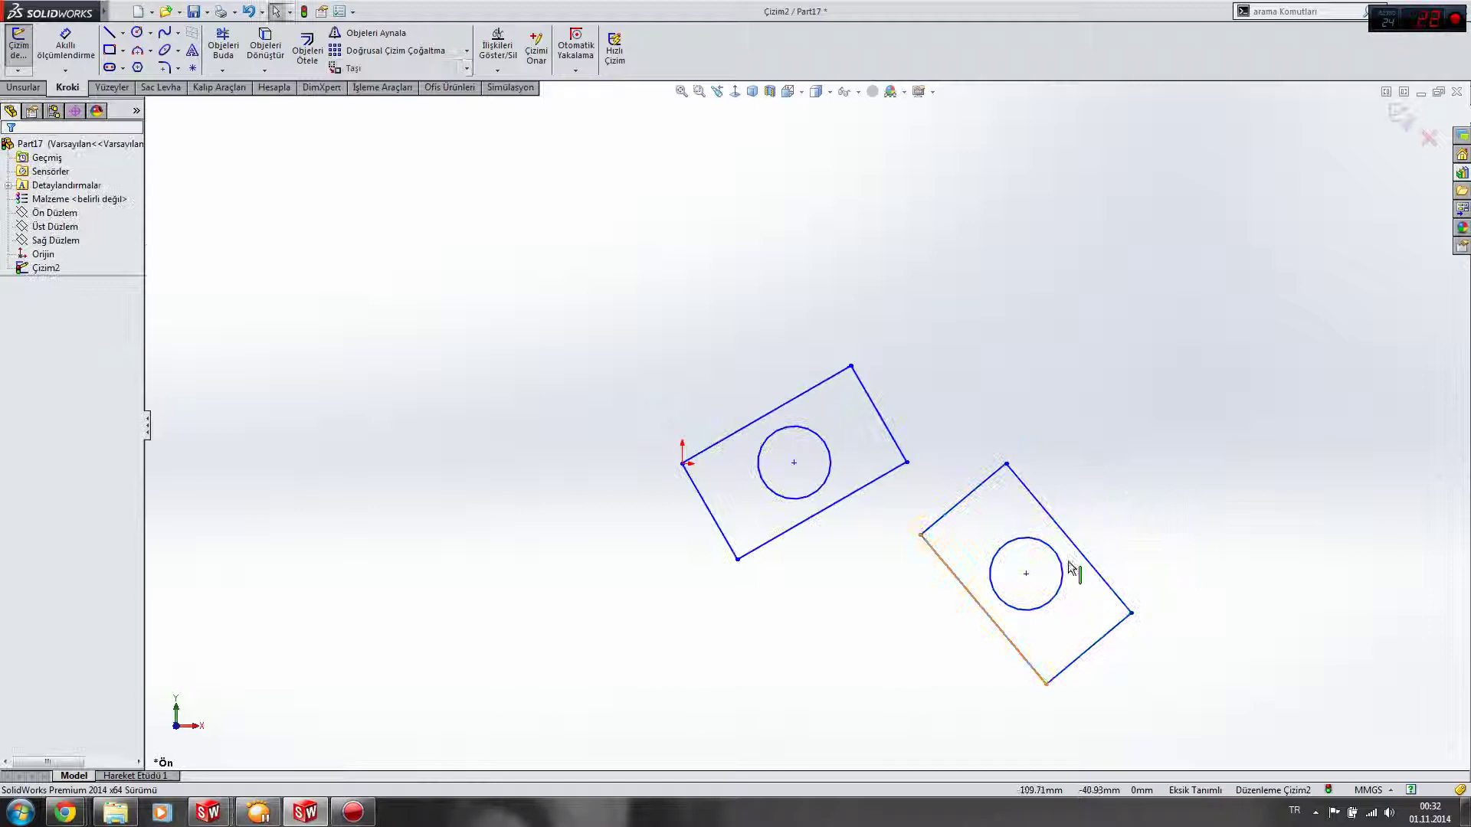
- Undo the rotation, then scale the right rectangle by 5 about its bottom-left corner
key(ctrl+z)
drag(1252, 657, 981, 370)
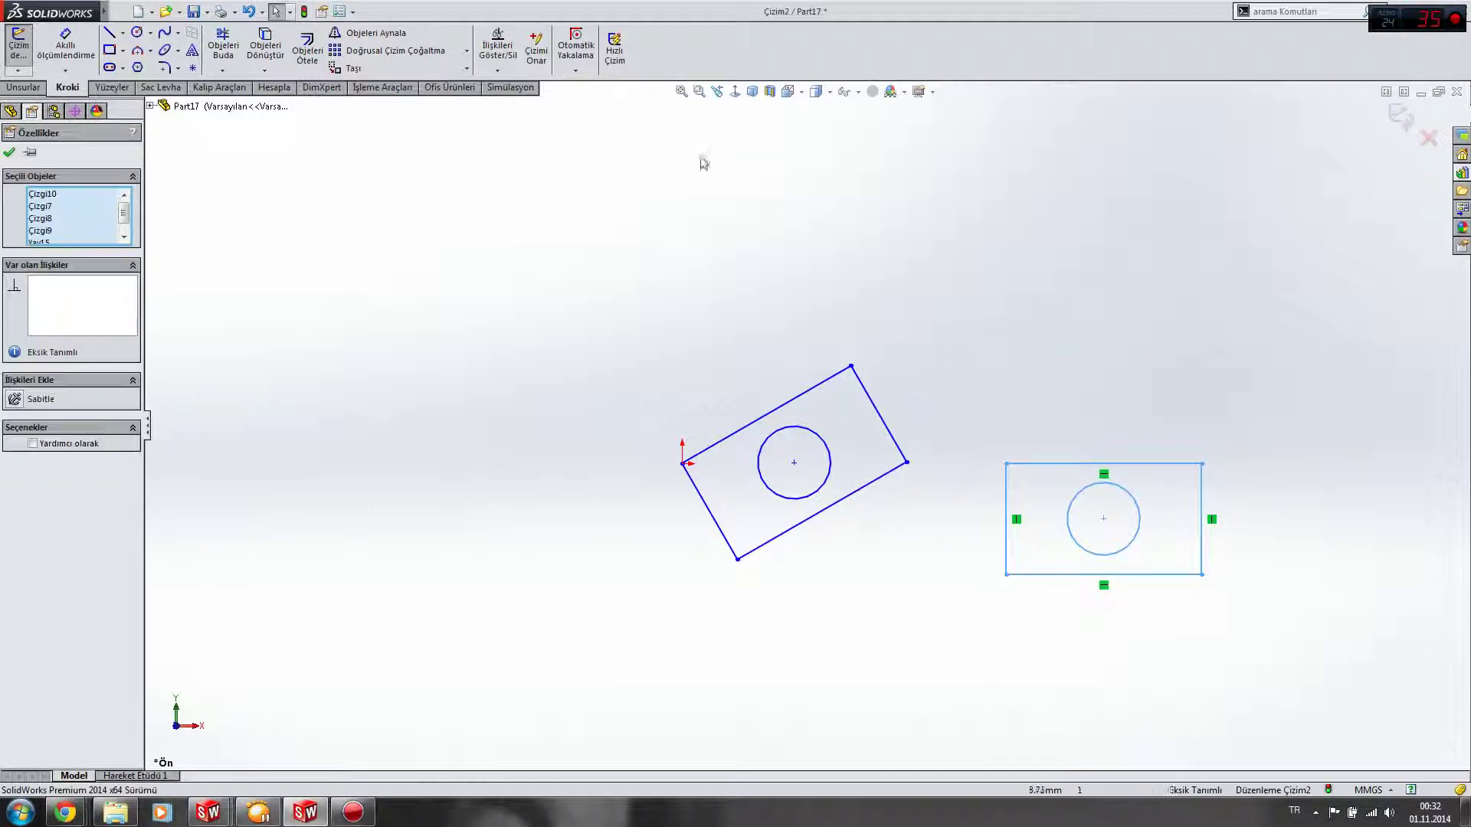
click(466, 69)
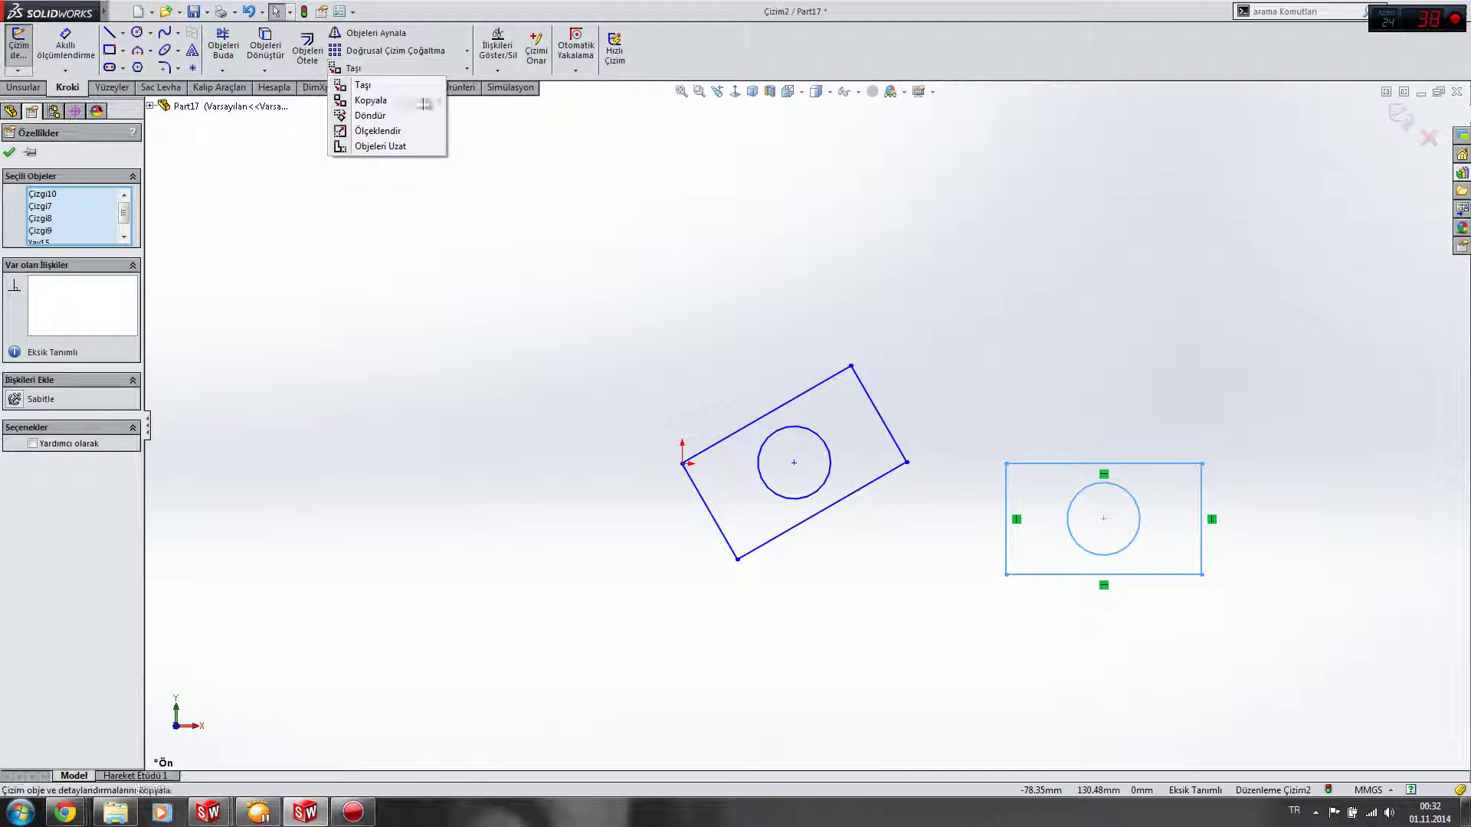
click(392, 133)
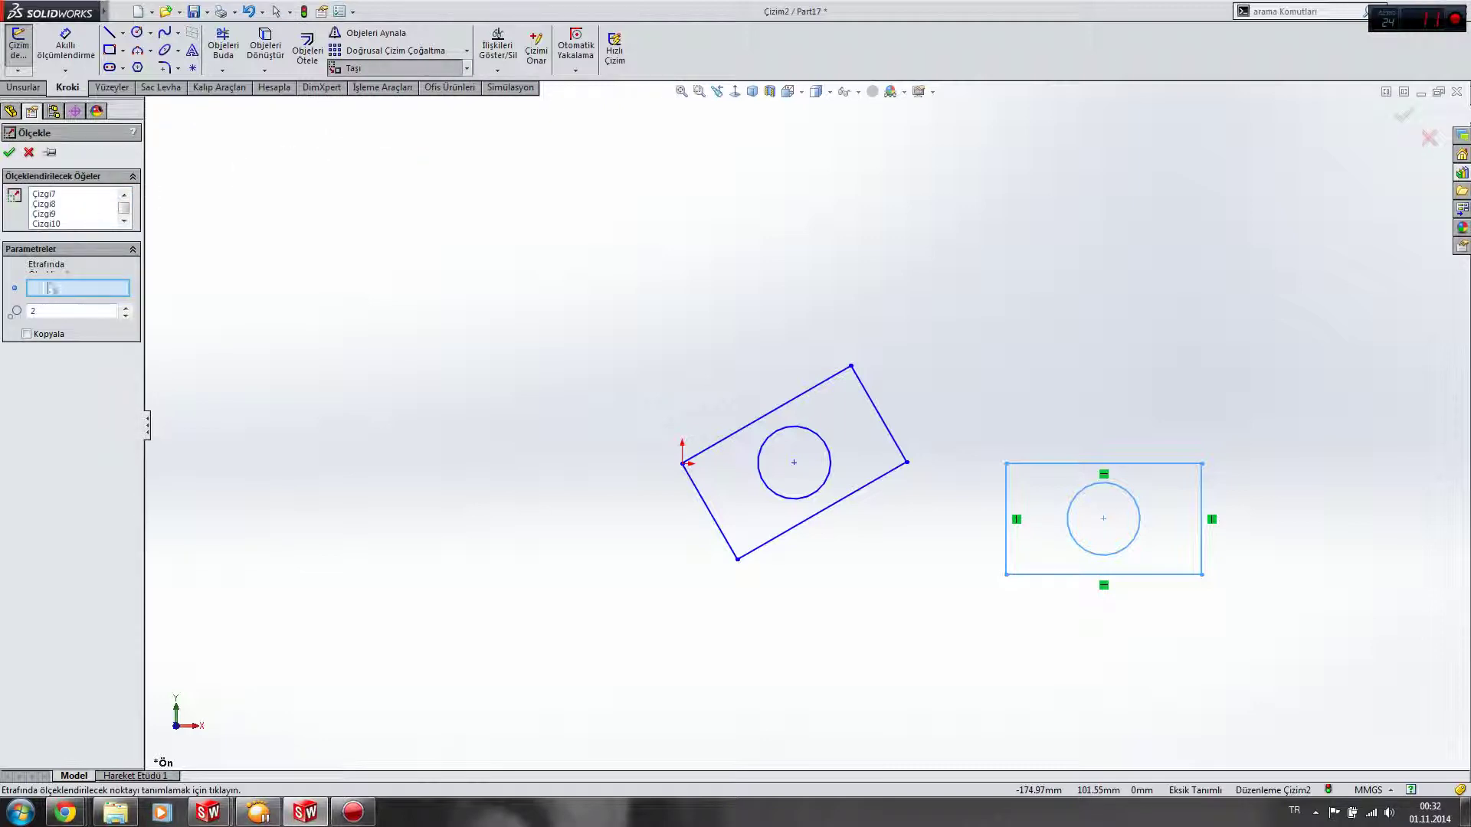
click(1006, 573)
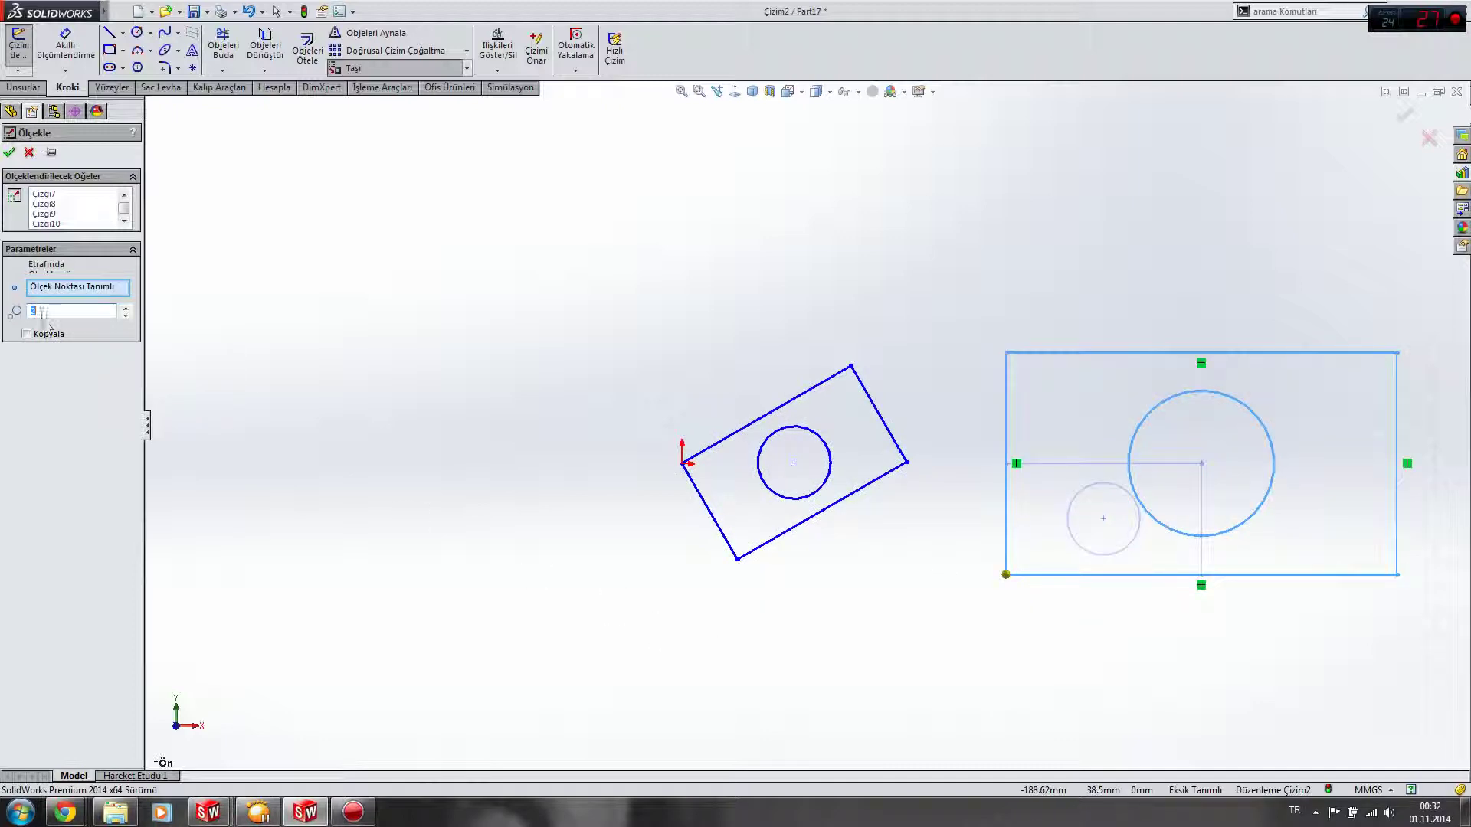
key(z)
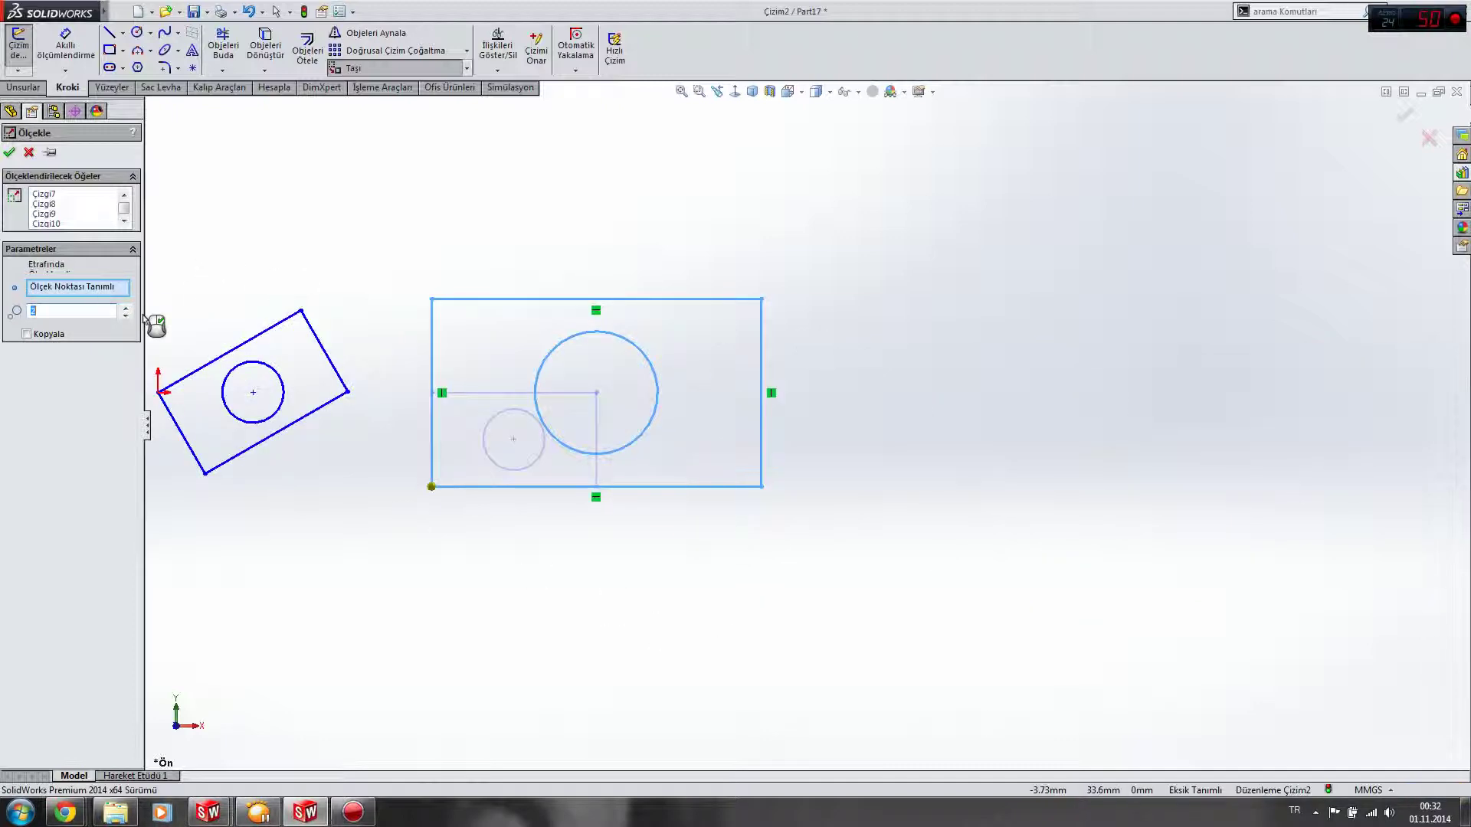
click(129, 308)
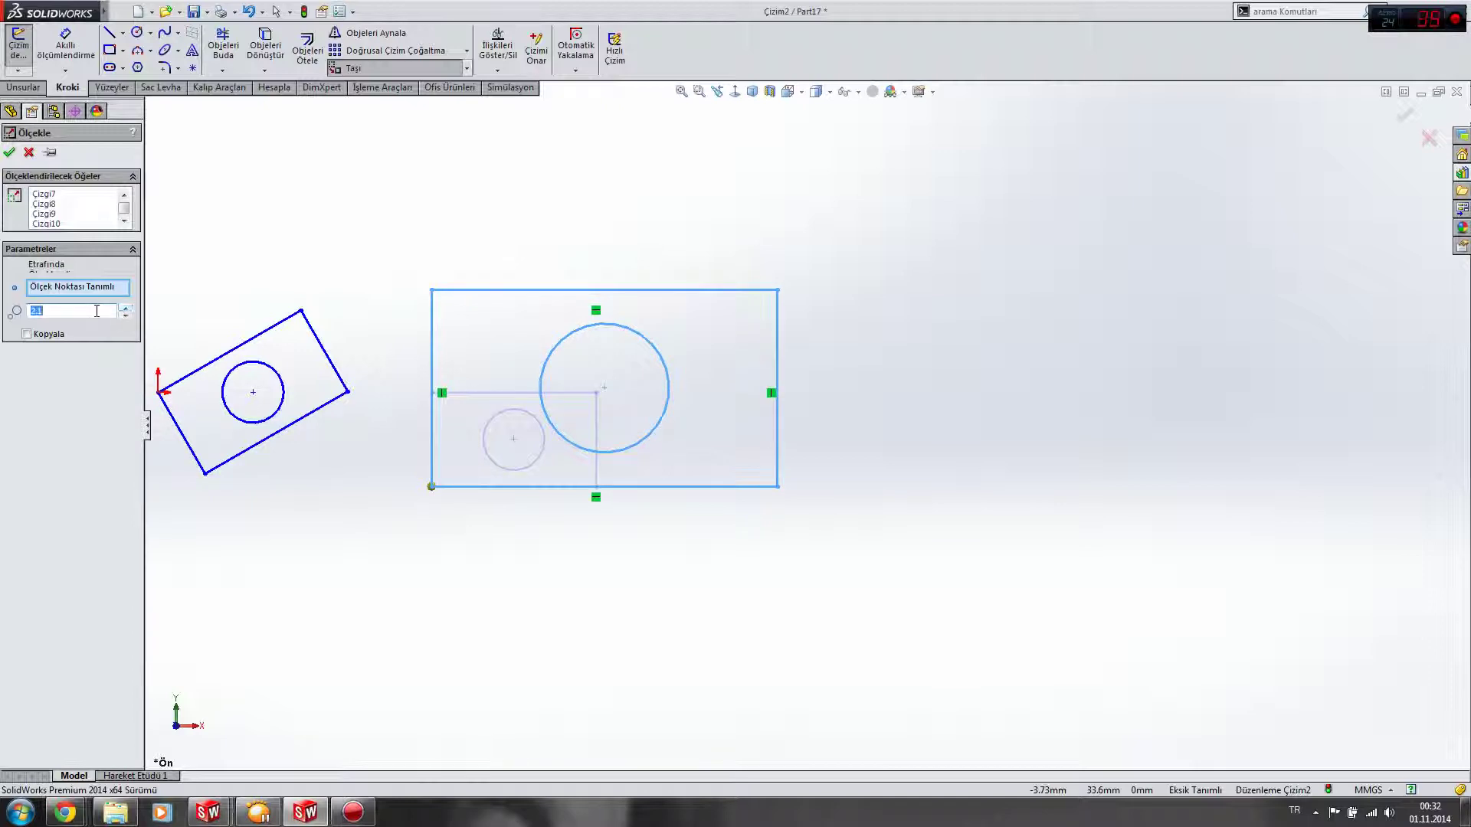
text(5z)
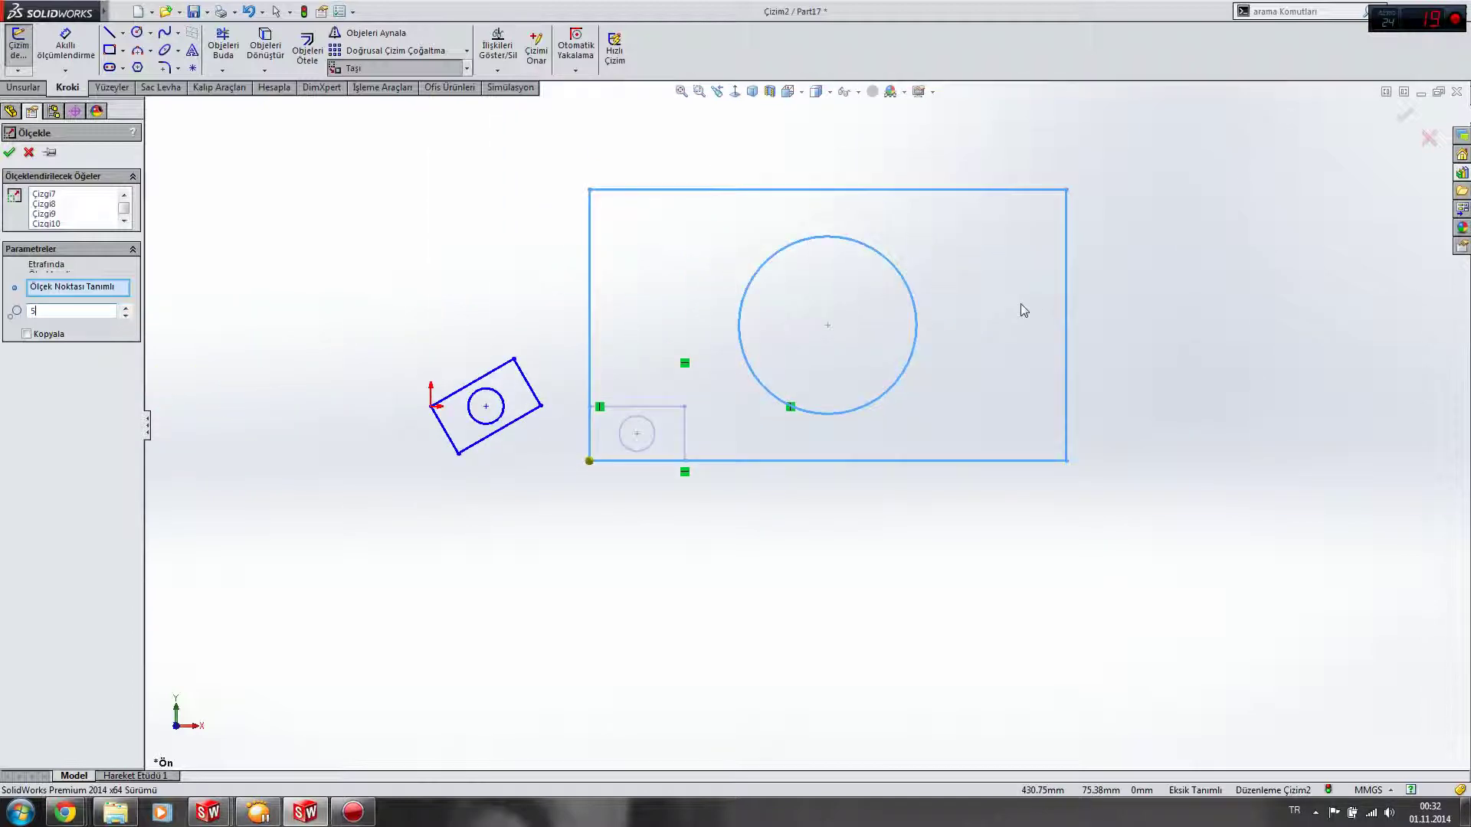
click(9, 151)
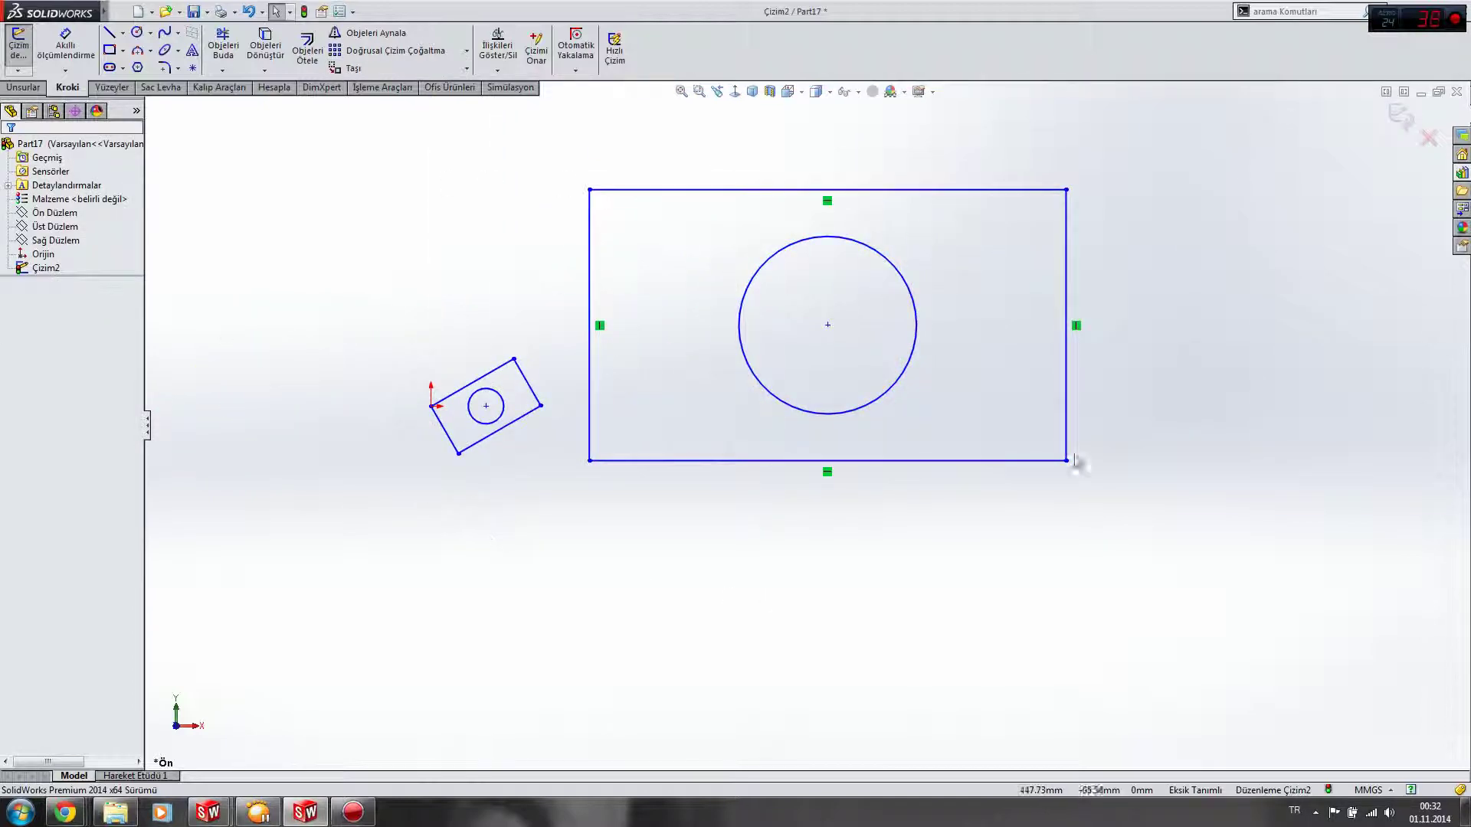
- Select every sketch entity and delete them all
drag(1269, 566, 284, 134)
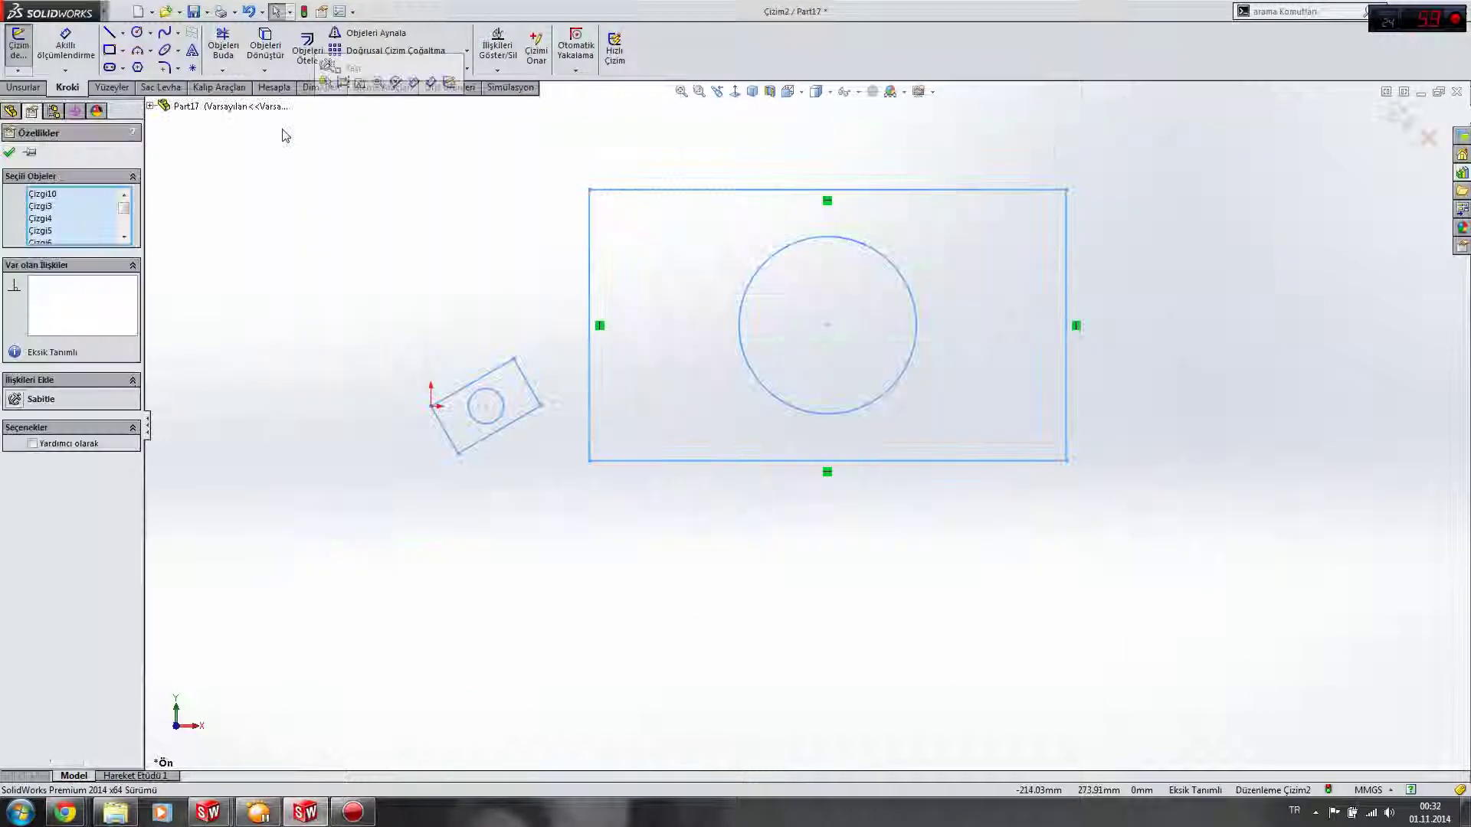
key(Delete)
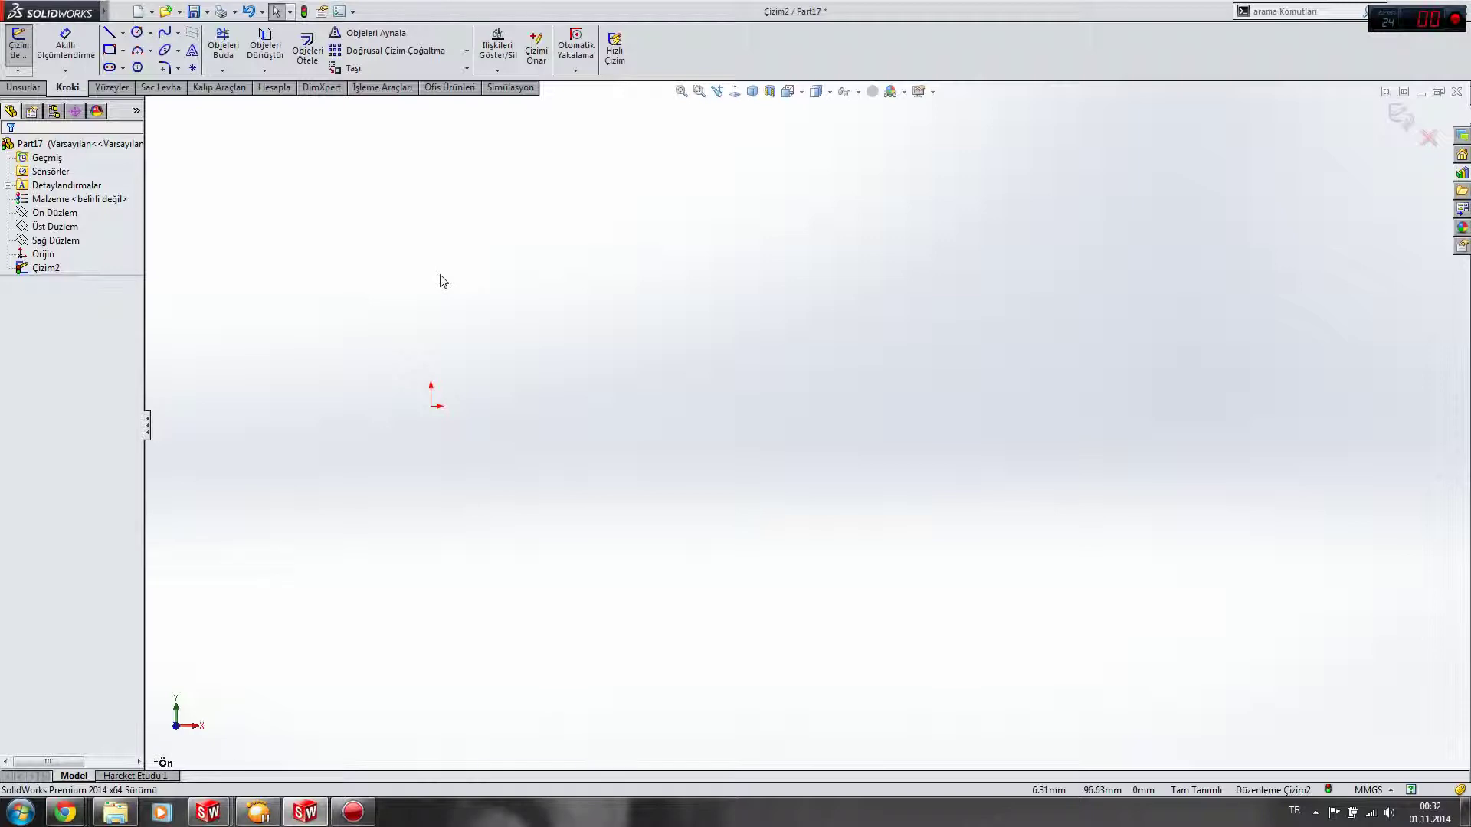
click(353, 813)
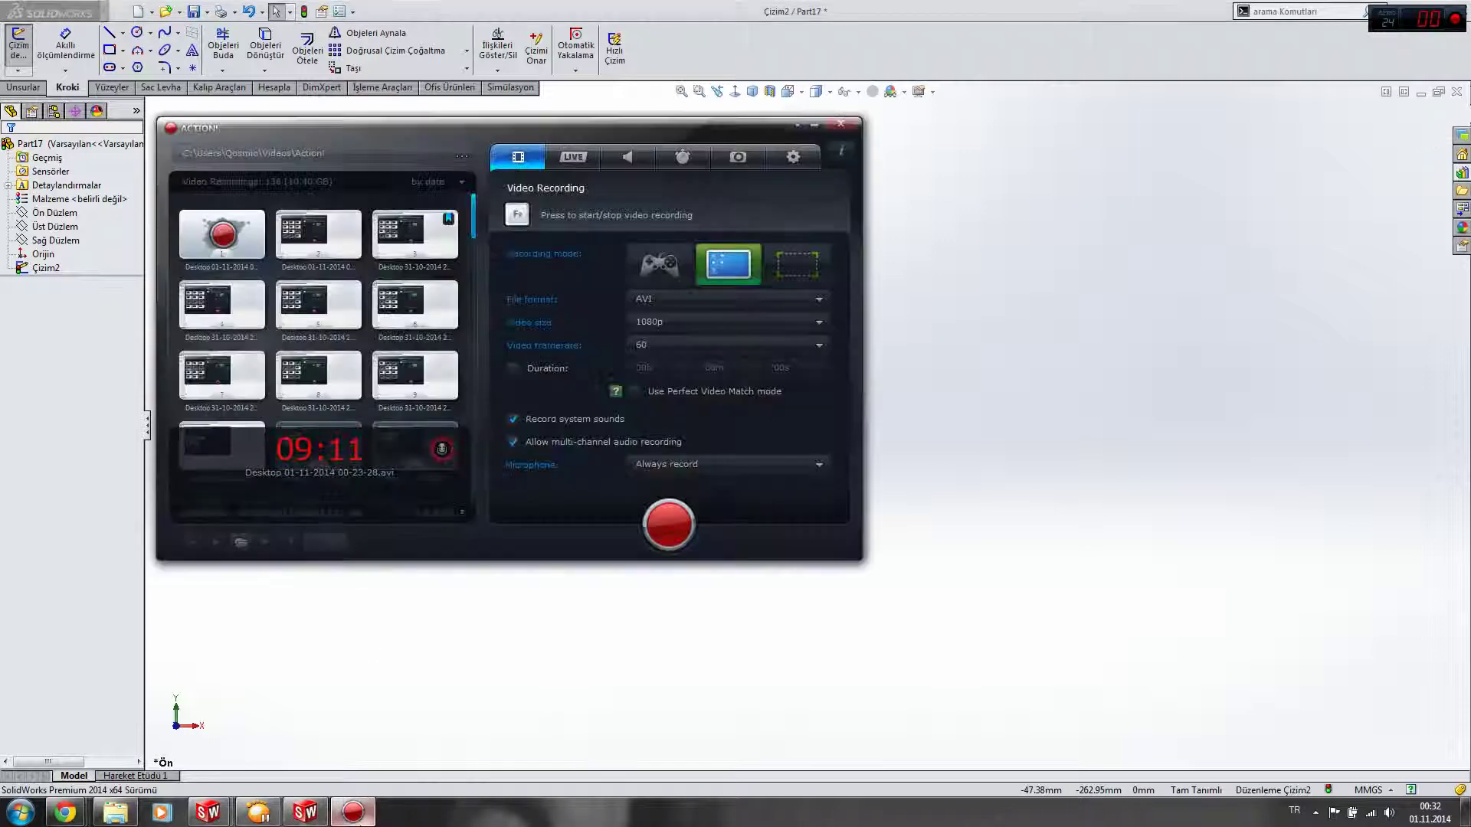